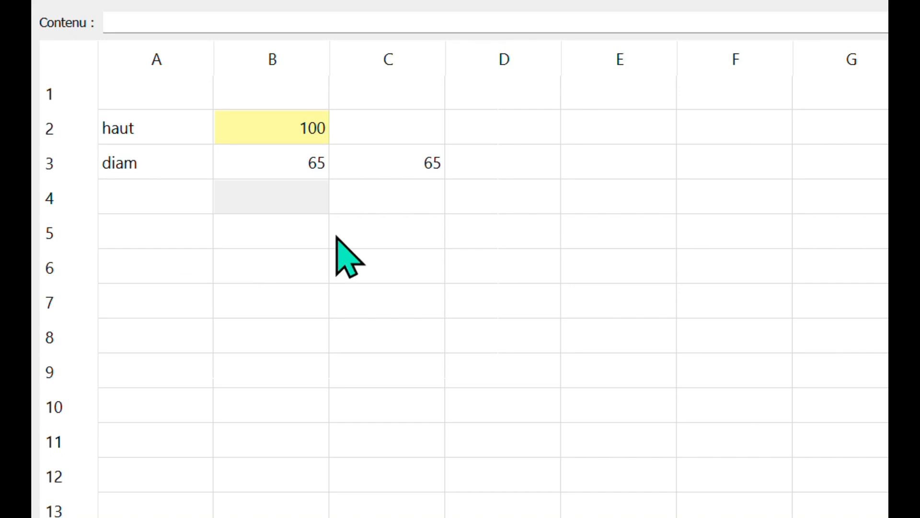
Step: Inspect the conditional formula in C3 and set the haut value in B2 to 50
left_click(398, 168)
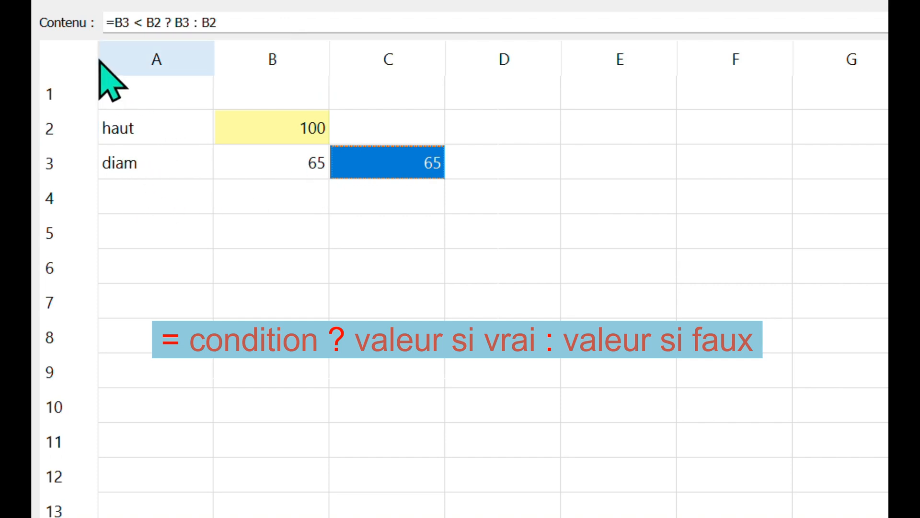
left_click(106, 29)
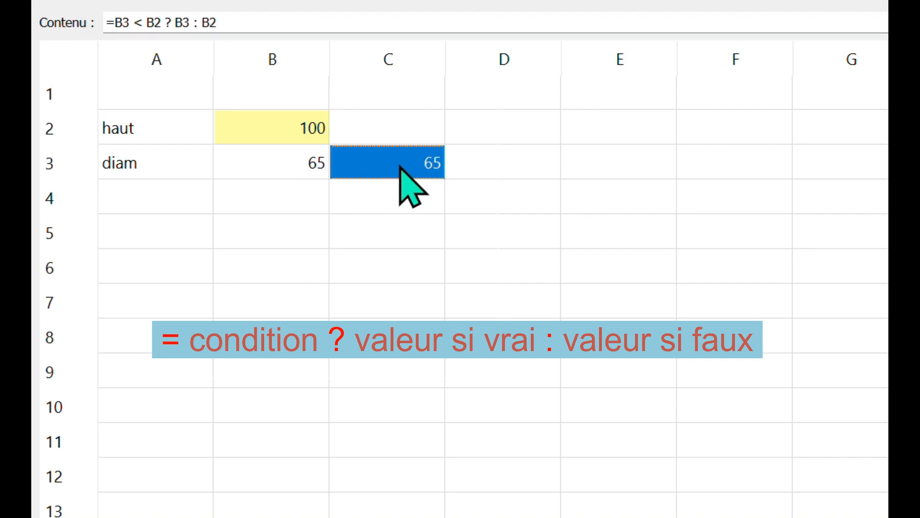
left_click(257, 134)
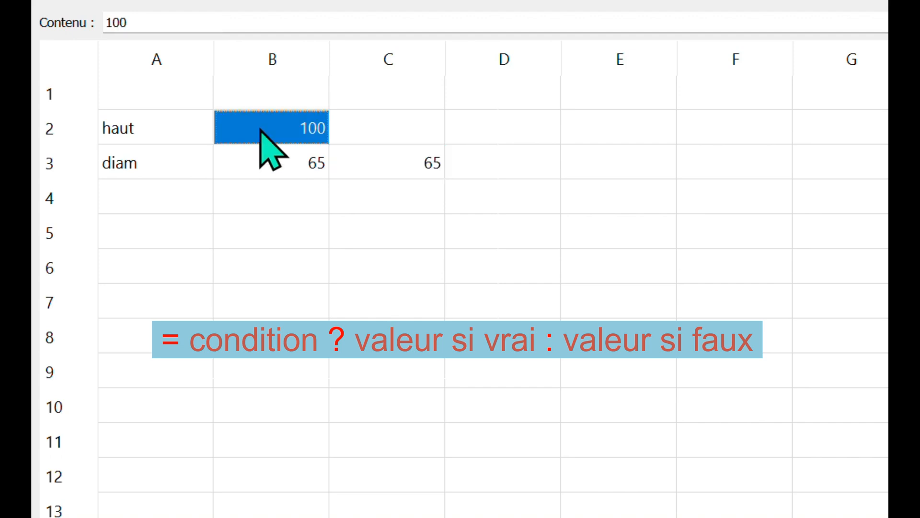
type("50")
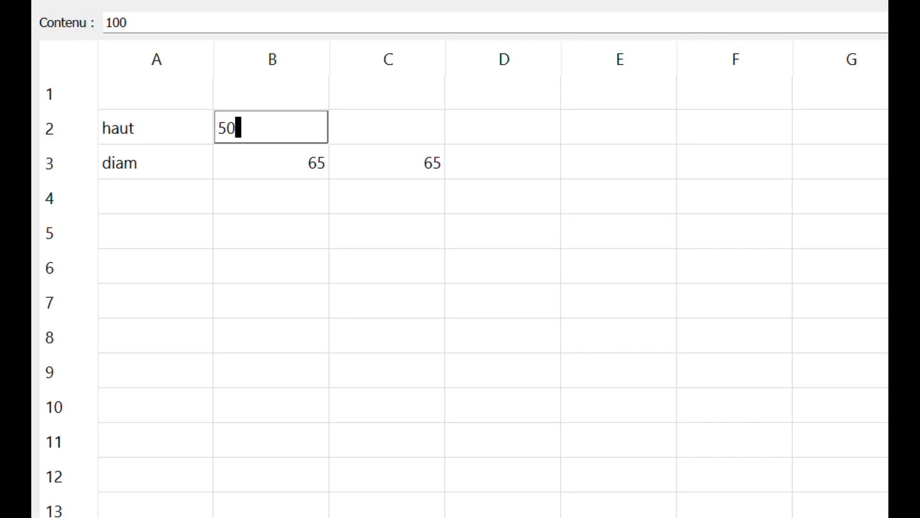
key("Return")
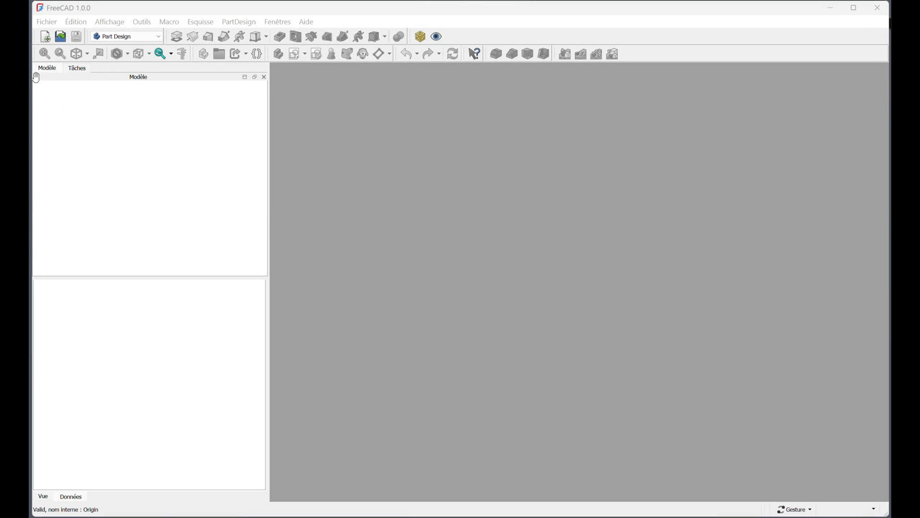
Step: Create a new document and add a body renamed Boite
left_click(45, 37)
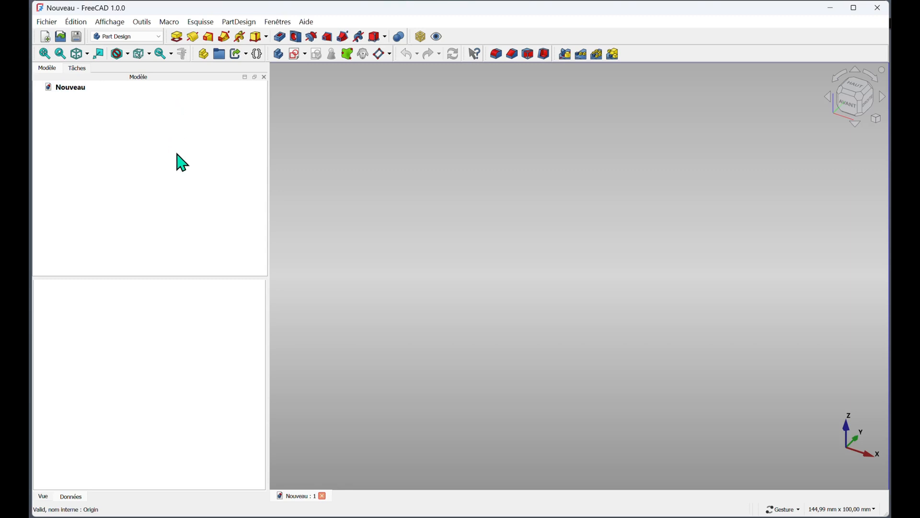
left_click(280, 56)
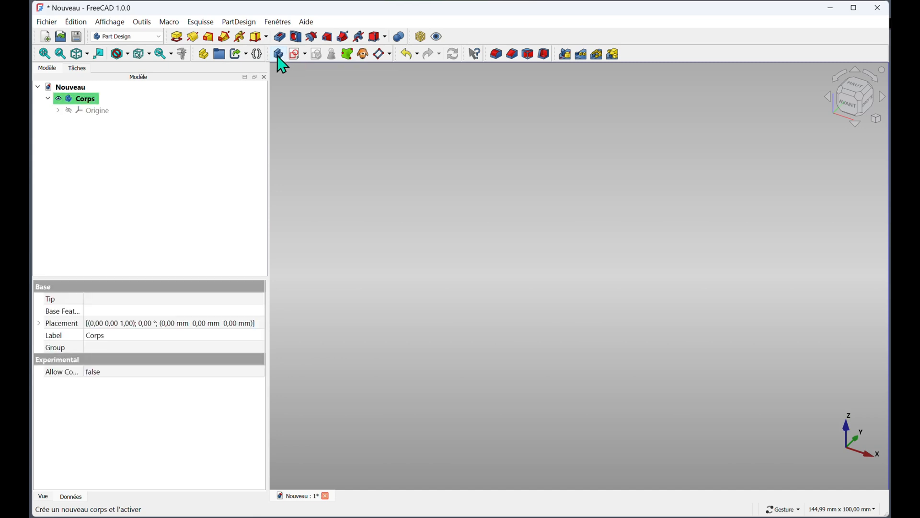
left_click(85, 98)
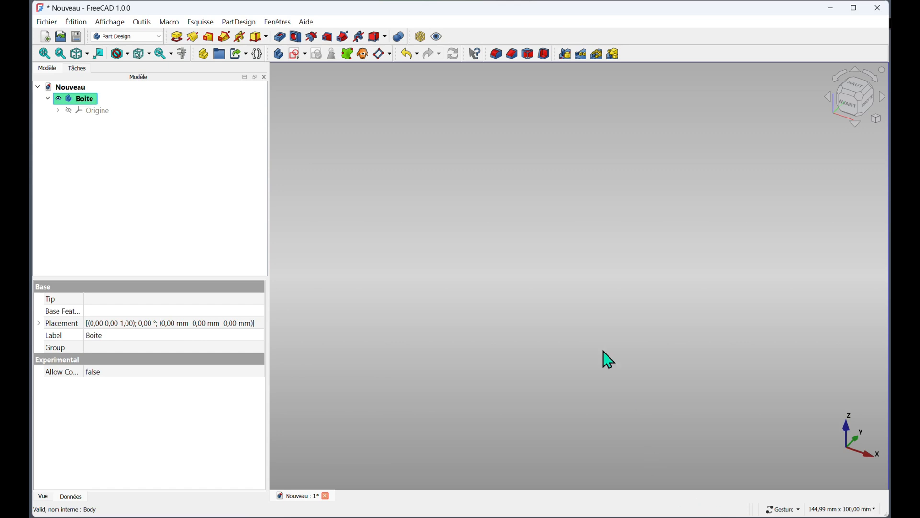
Step: Save the new document as tutoA.FCStd in the TRAVAIL folder, replacing the existing file
left_click(47, 22)
left_click(52, 121)
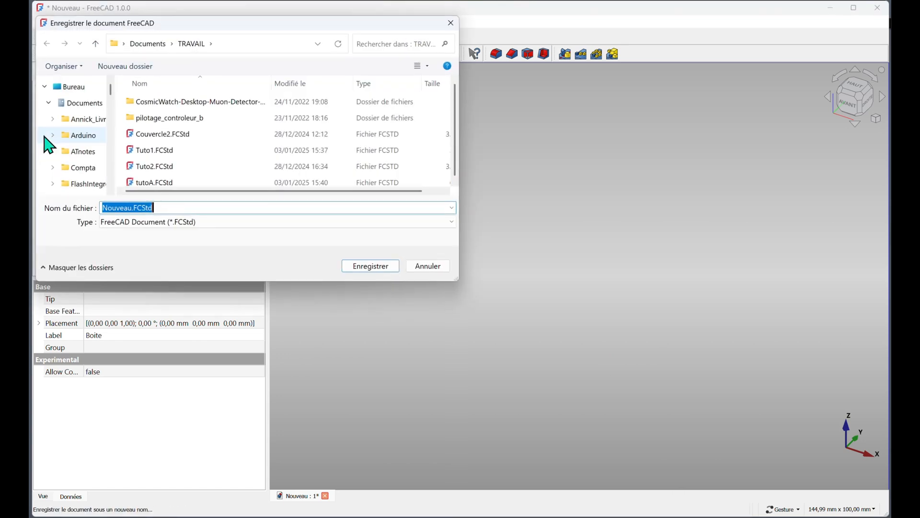
left_click(159, 182)
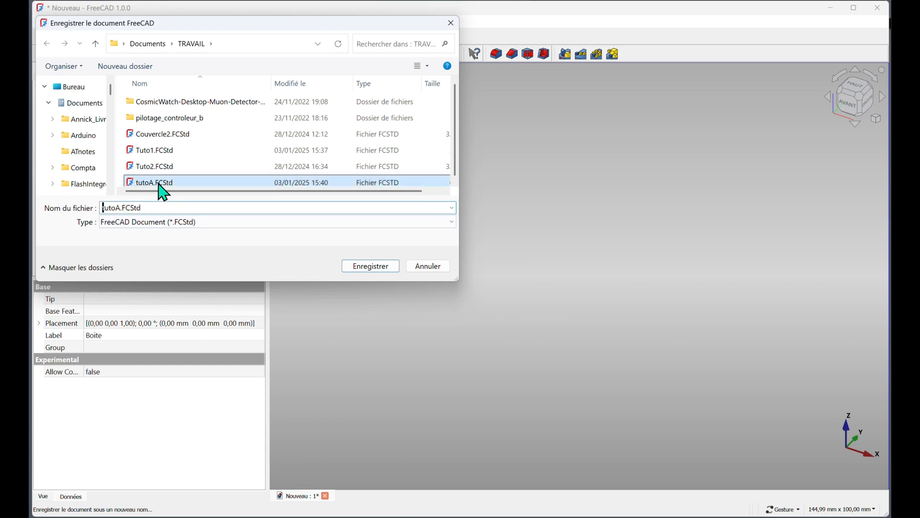
left_click(374, 266)
left_click(483, 277)
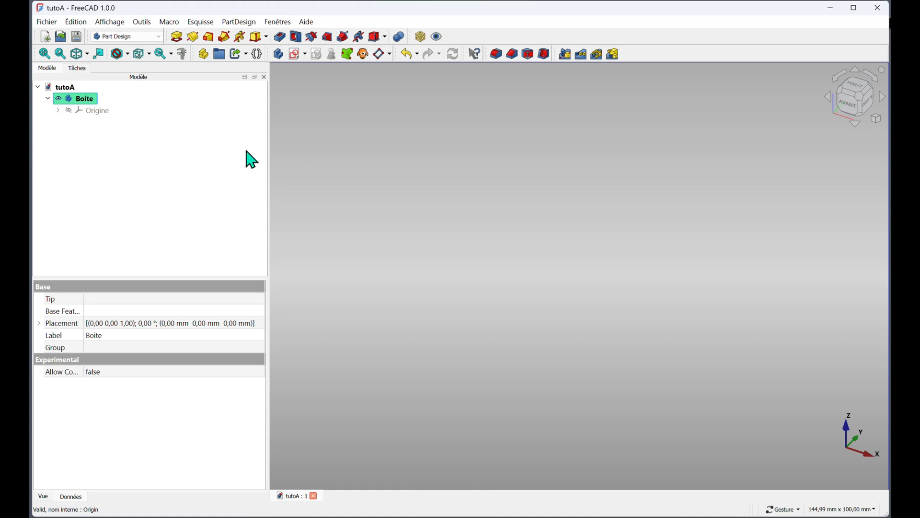
Step: Switch to the Spreadsheet workbench, create a new spreadsheet and rename it DIm
left_click(117, 38)
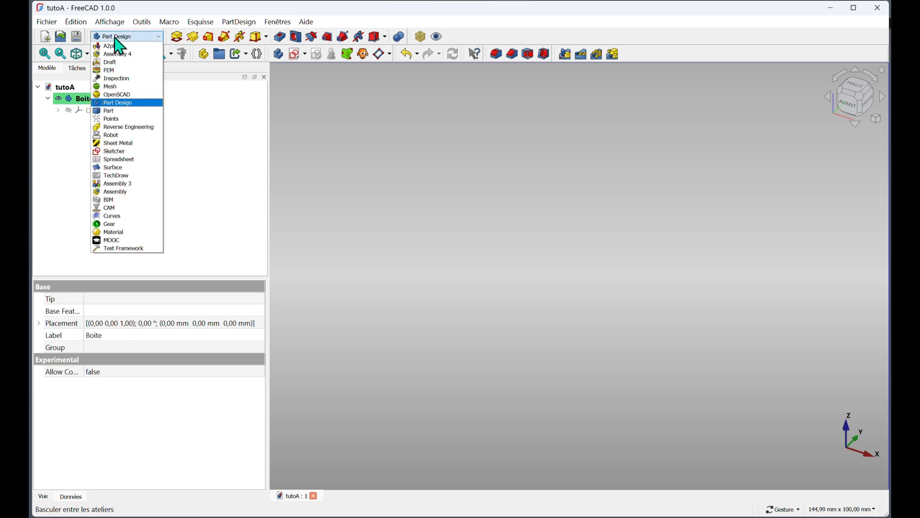
left_click(134, 160)
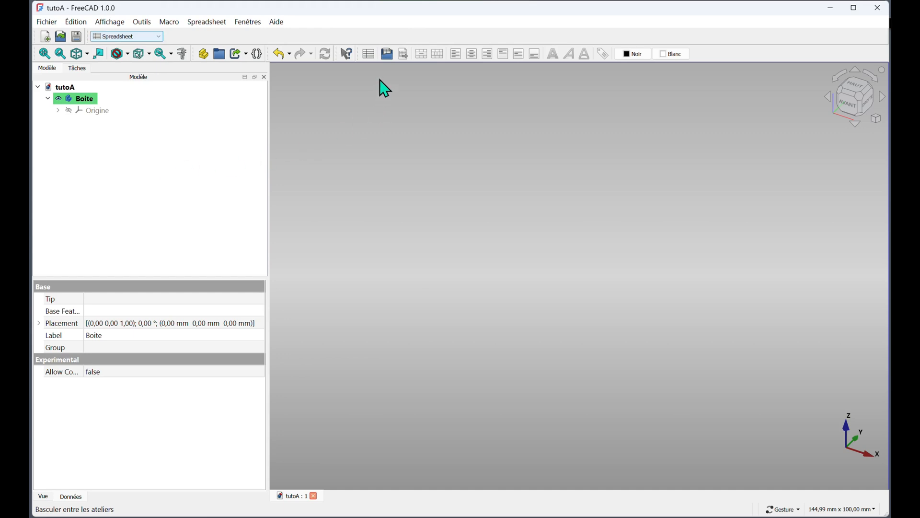
left_click(369, 54)
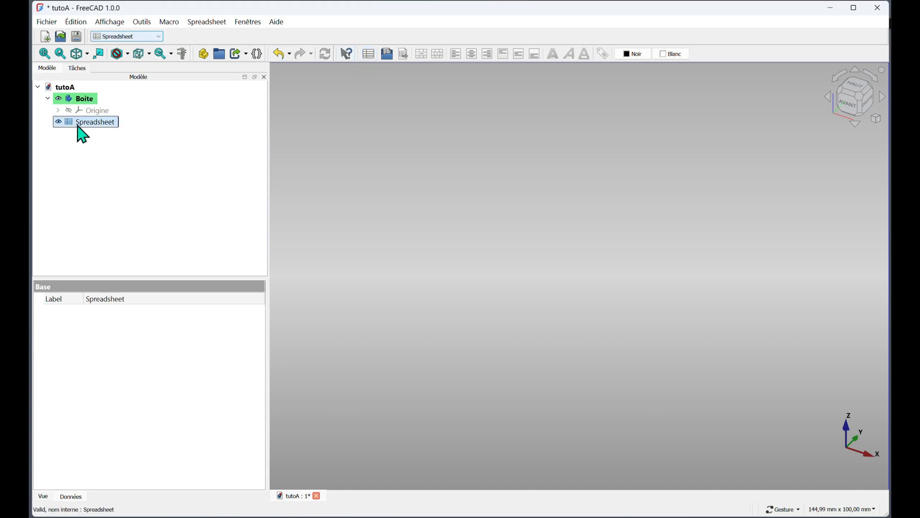
left_click(79, 122)
key("BackSpace")
key("Return")
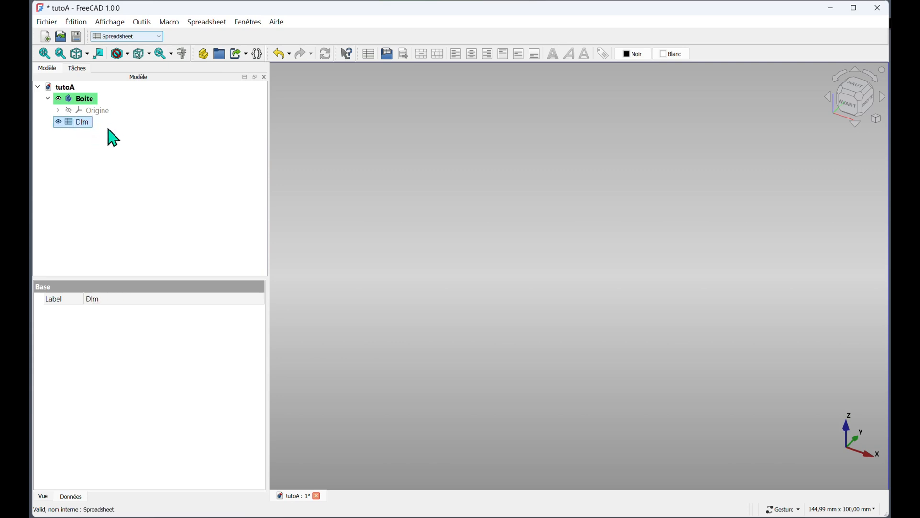
Step: Save the tutoA document and open the DIm spreadsheet
left_click(76, 37)
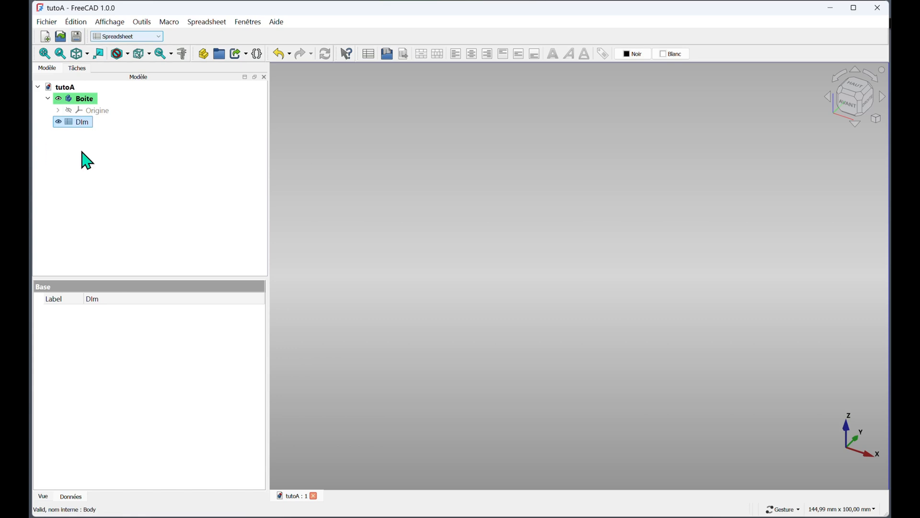
double_click(76, 123)
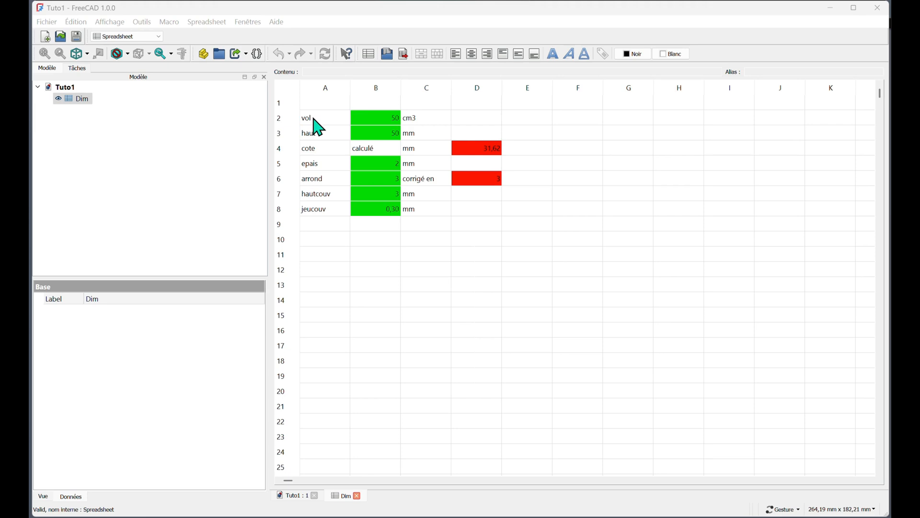
Step: Examine the contents and aliases of the vol, haut and epais value cells in the Tuto1 spreadsheet
left_click(386, 120)
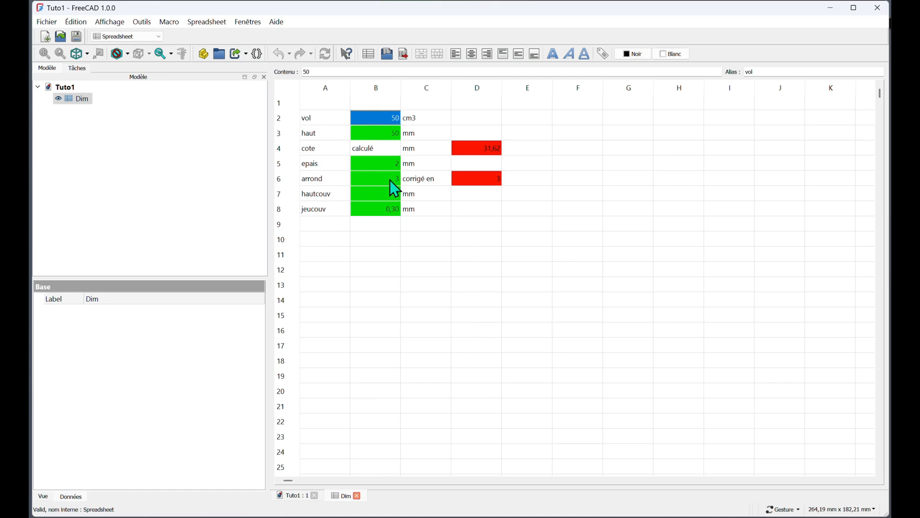
left_click(383, 164)
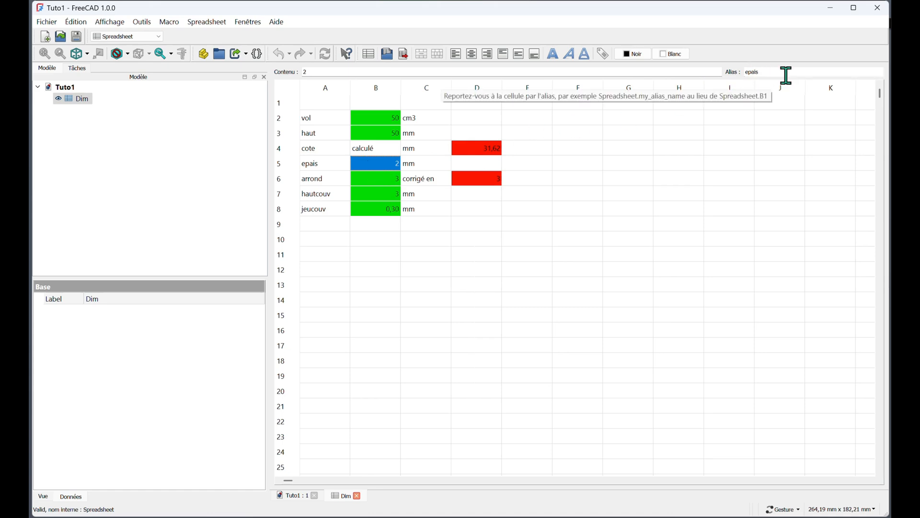
left_click(326, 118)
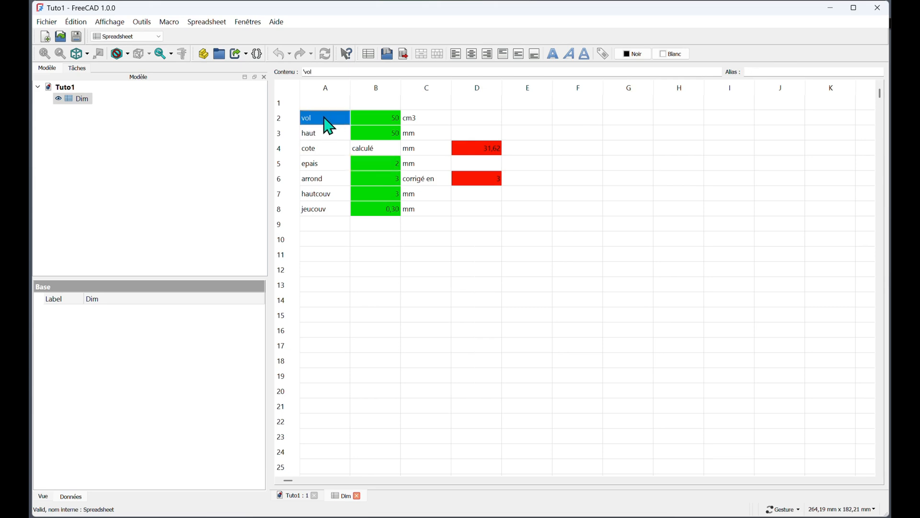
left_click(376, 119)
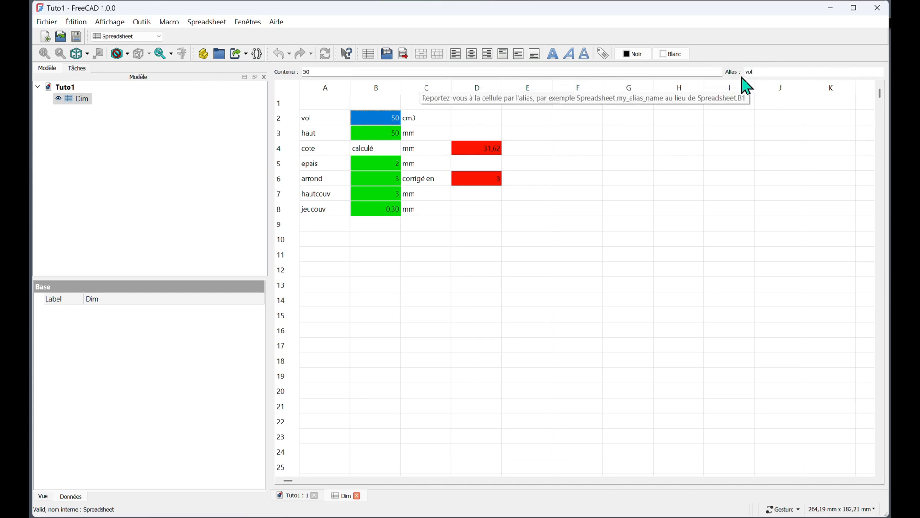
left_click(378, 134)
left_click(376, 166)
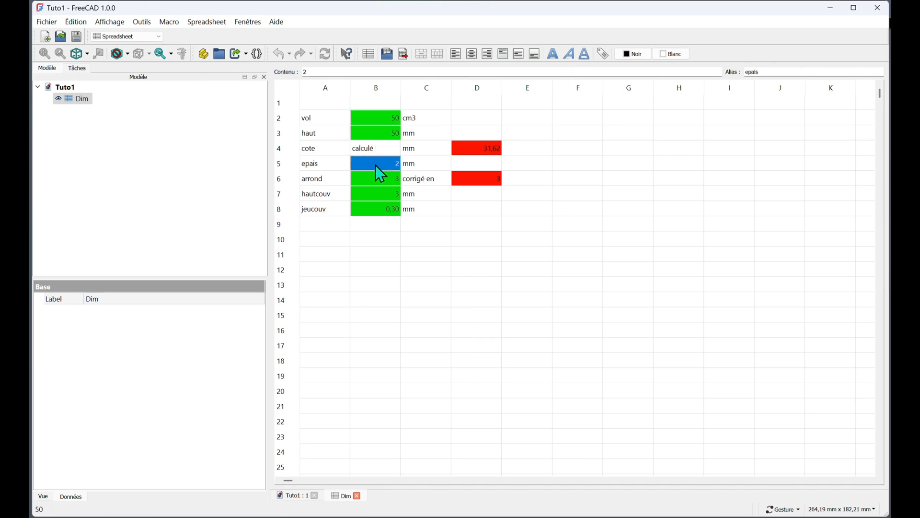
Step: Try to assign the alias arrond to cell B6
left_click(365, 179)
left_click(770, 72)
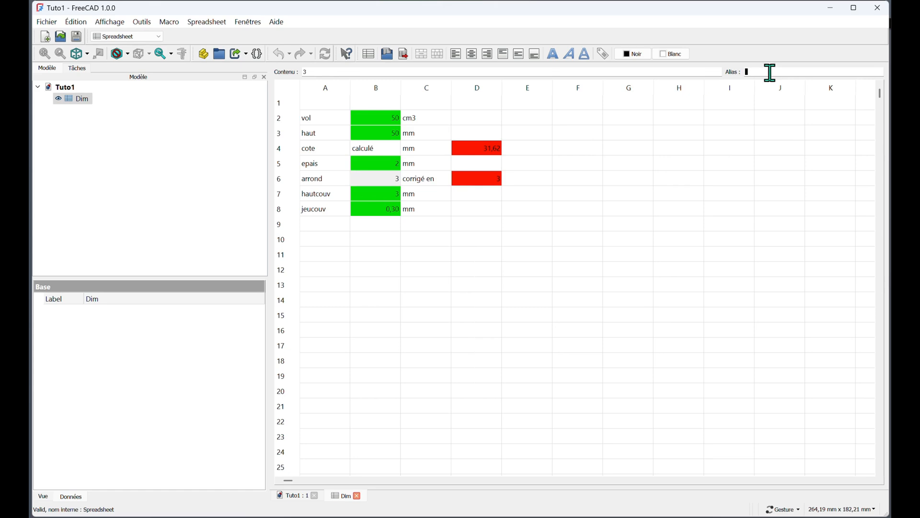
type("arrond")
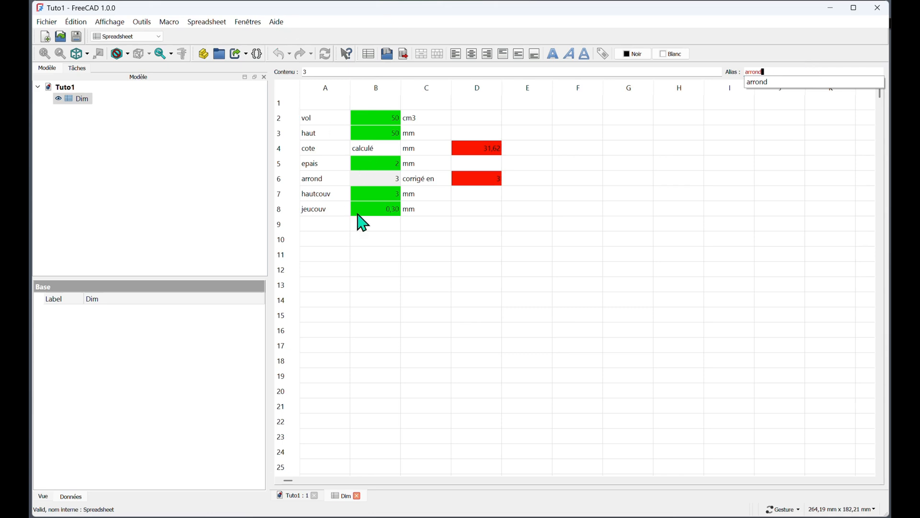
Step: Examine the aliases of the value cells in column B and the formula and alias of the corrected arrond cell D6
left_click(368, 196)
left_click(791, 72)
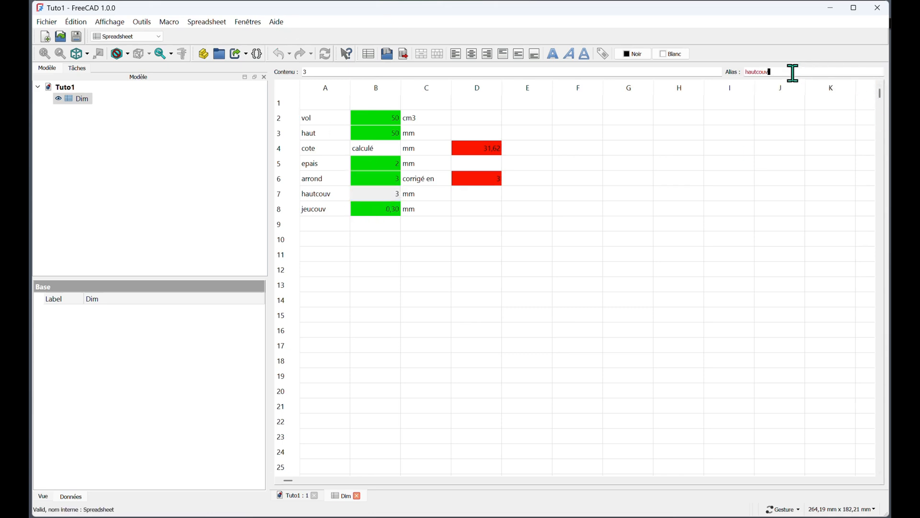
left_click(374, 214)
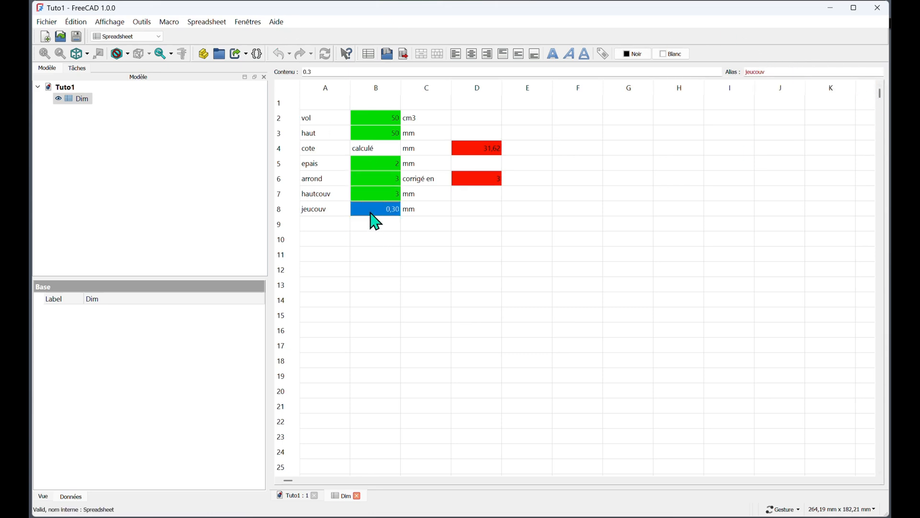
left_click(374, 195)
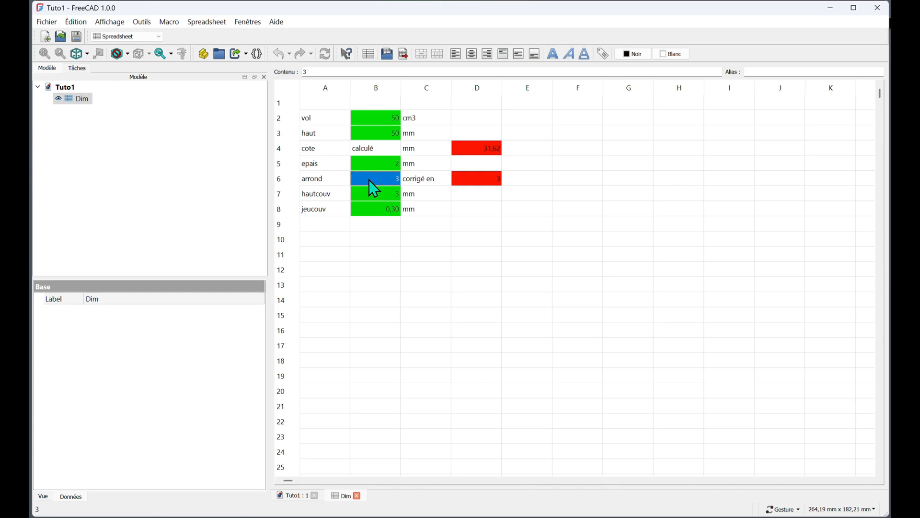
left_click(476, 187)
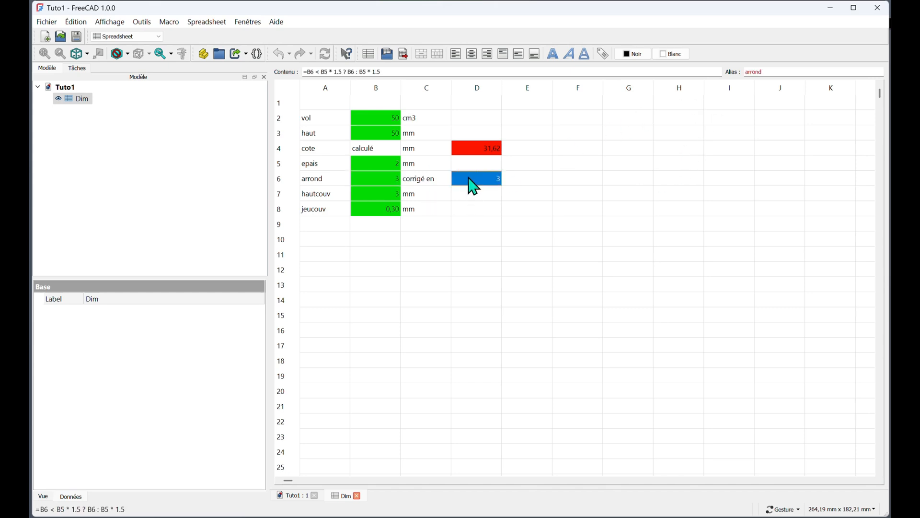
left_click(371, 163)
left_click(379, 136)
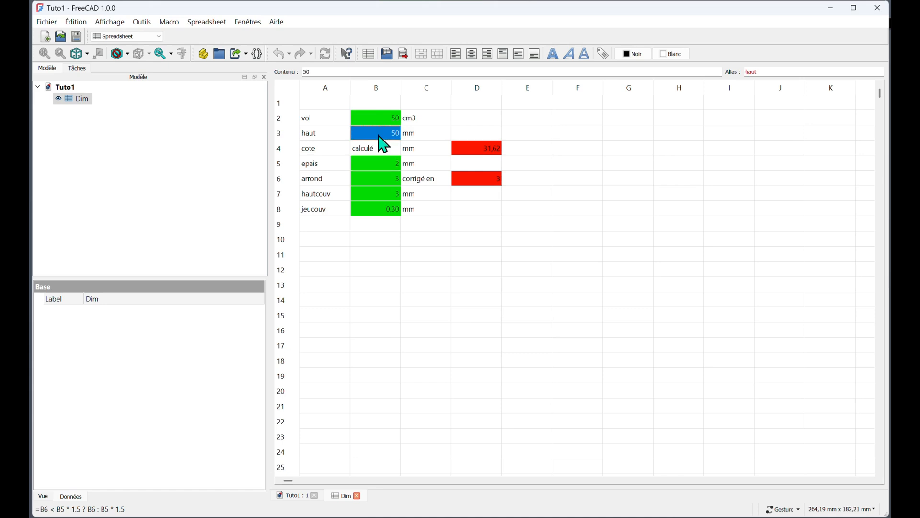
left_click(377, 122)
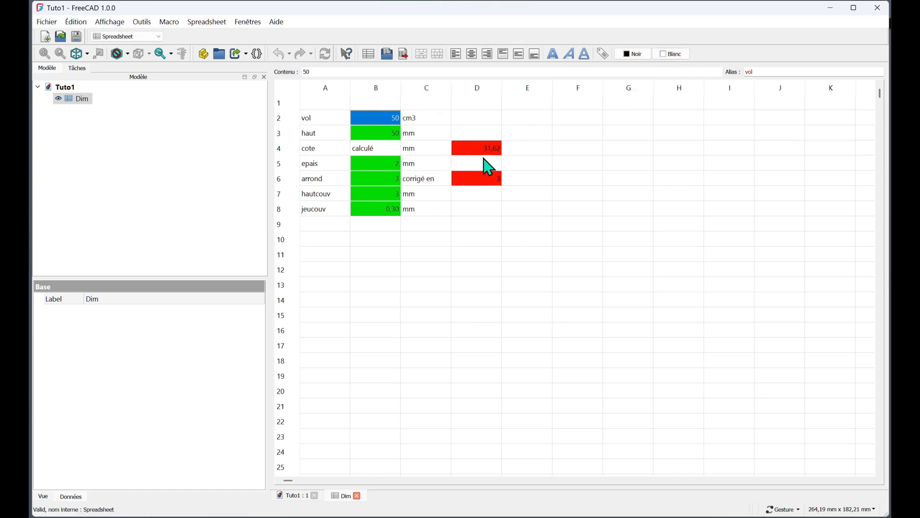
Step: Fill the background of cells E3 to E7 with blue
left_click_drag(533, 136, 538, 197)
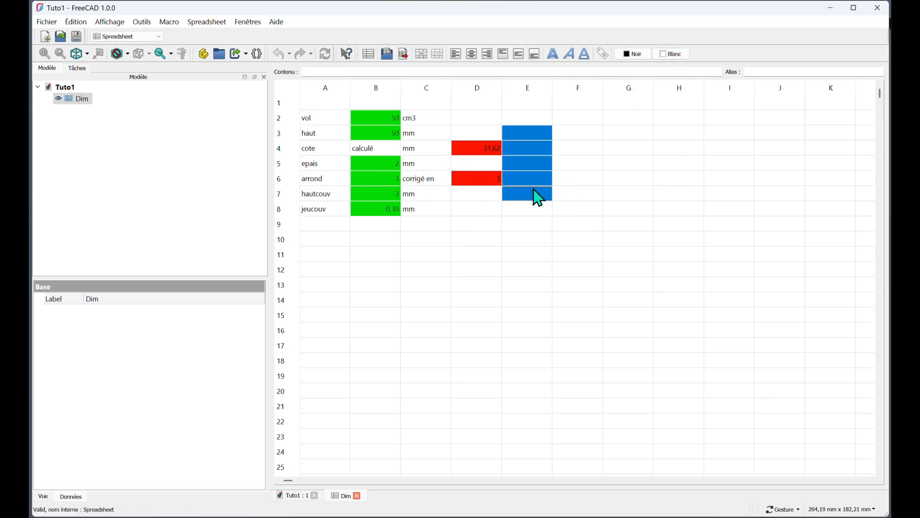
left_click(671, 54)
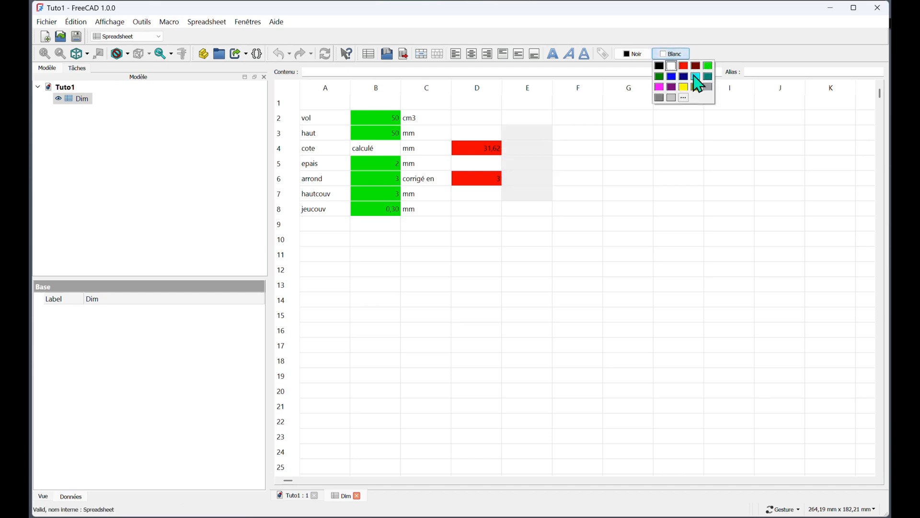
left_click(671, 77)
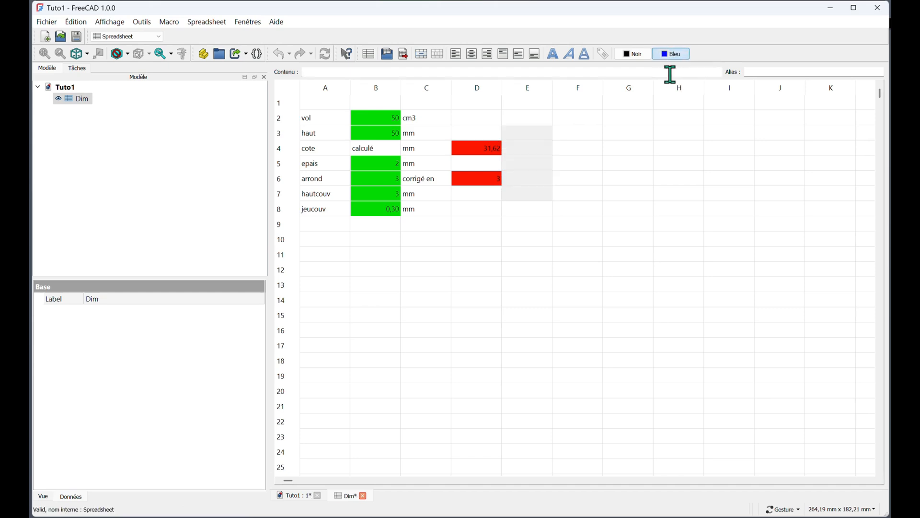
left_click(569, 147)
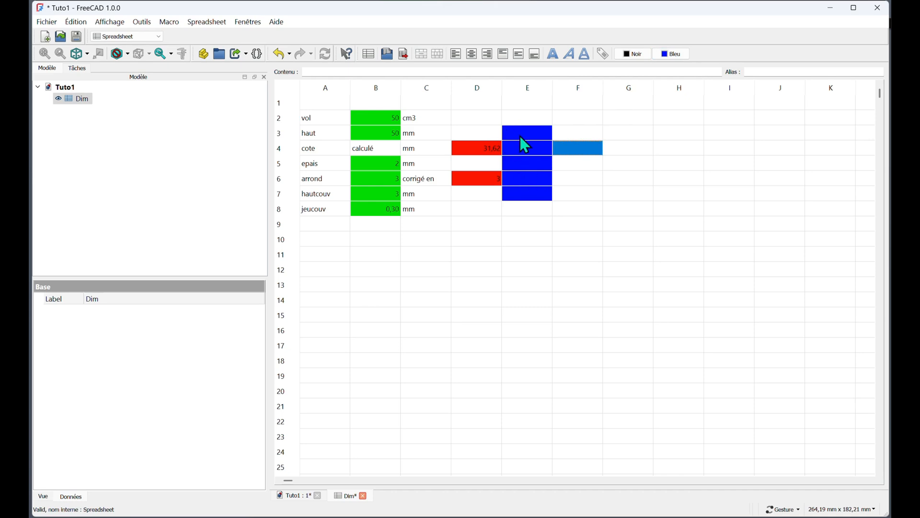
Step: Reset the background of cells E3 to E7 to white
left_click_drag(520, 130, 519, 195)
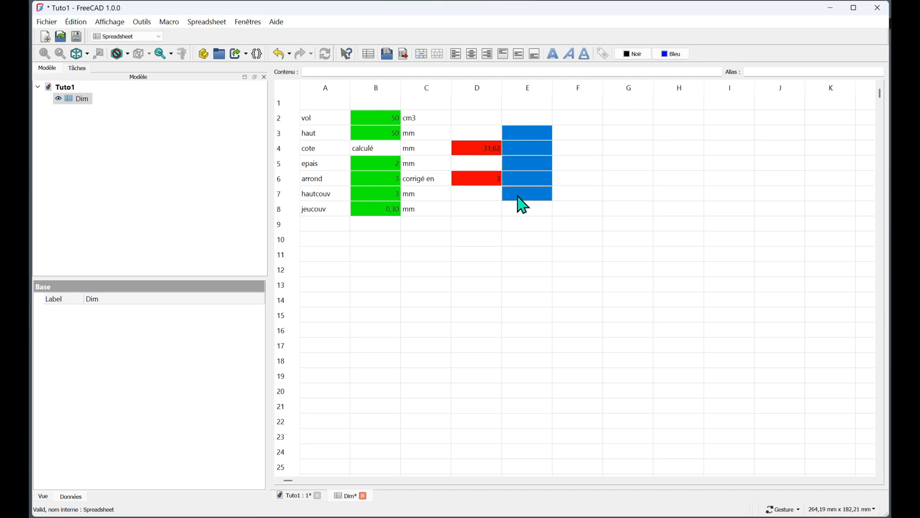
left_click(678, 56)
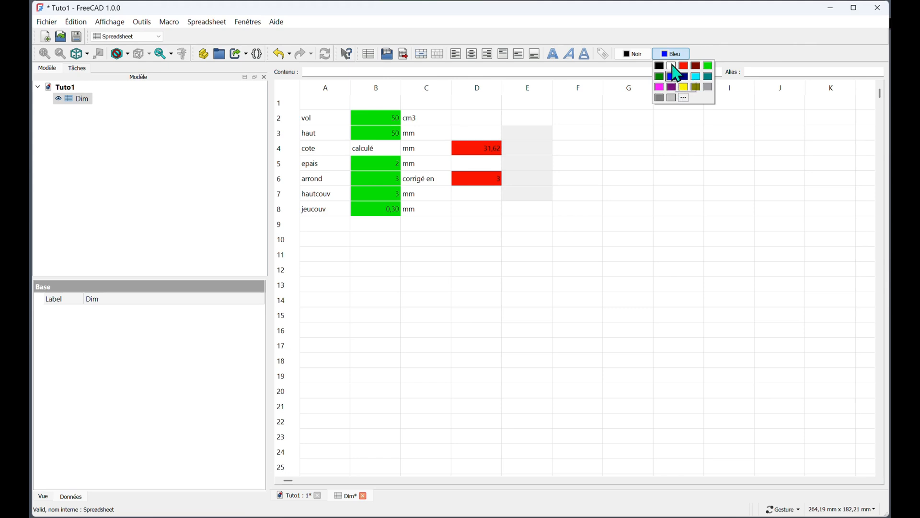
left_click(672, 65)
left_click(546, 164)
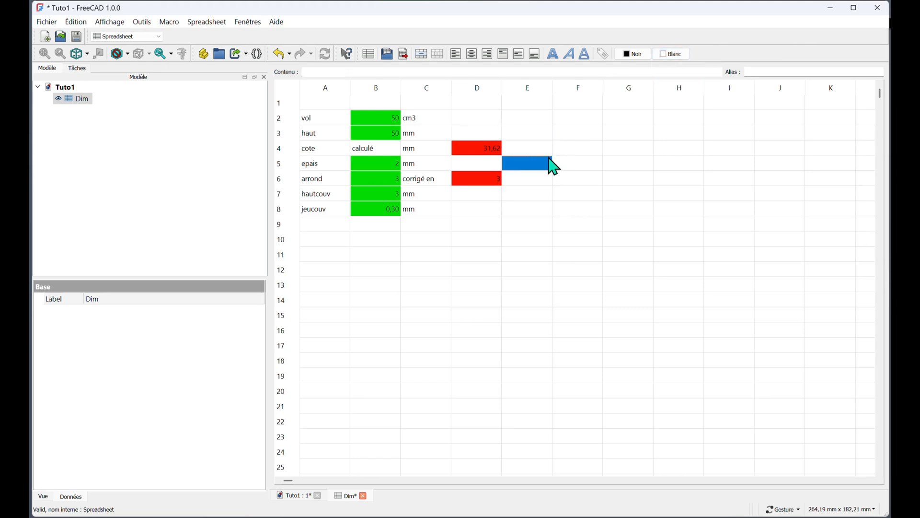
left_click(527, 221)
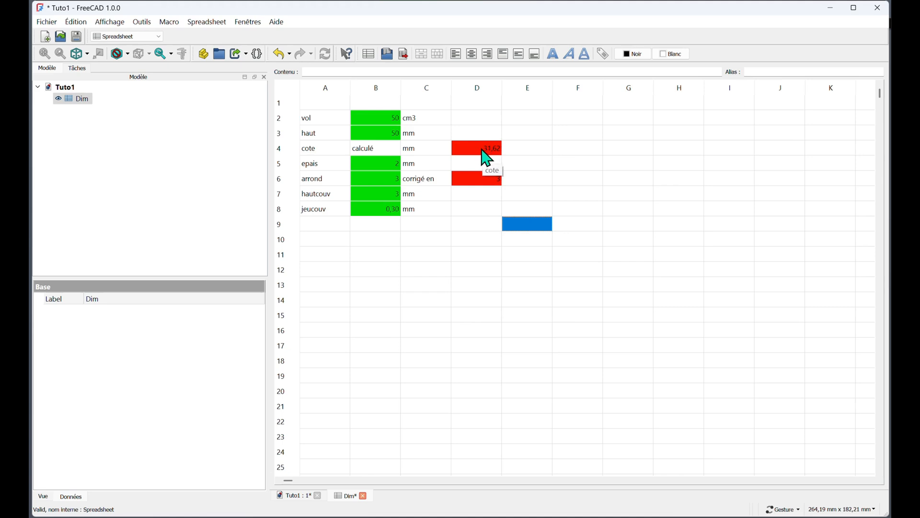
Step: Examine the formulas and aliases of the cote cell D4, the arrond input B6 and the corrected arrond cell D6
left_click(483, 157)
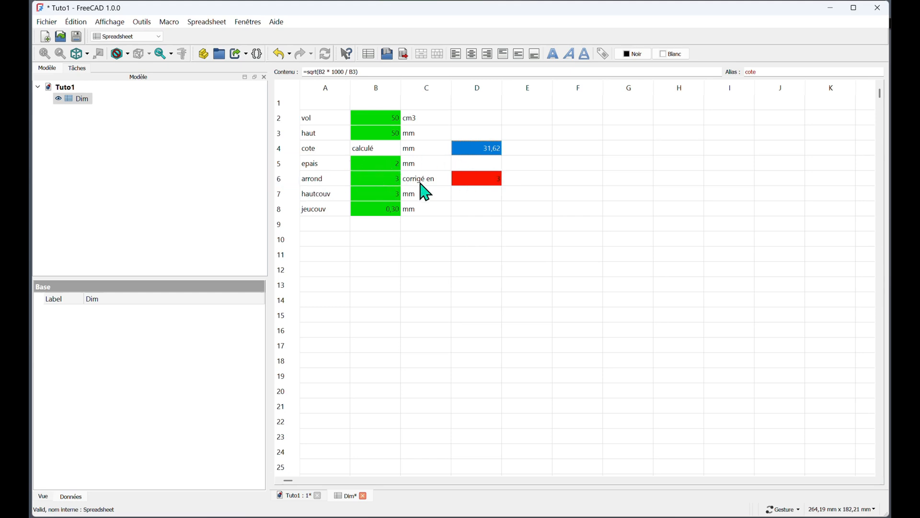
left_click(391, 180)
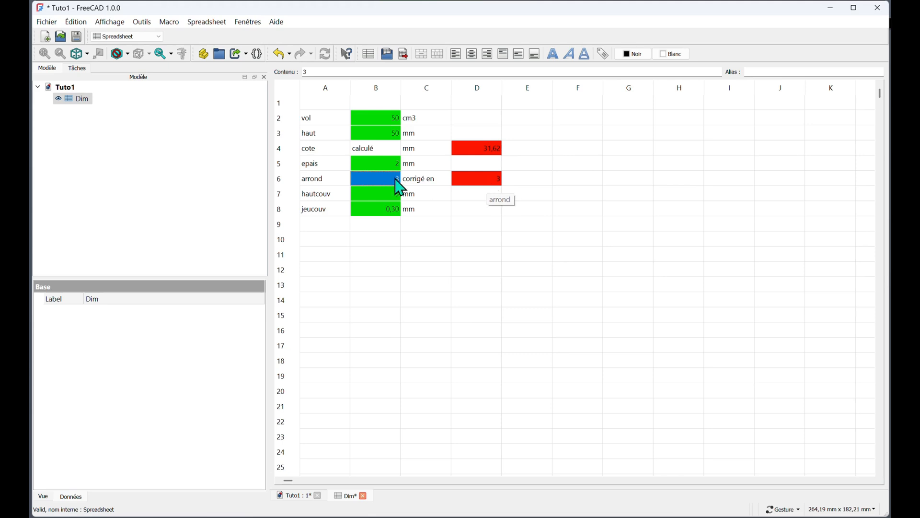
left_click(485, 182)
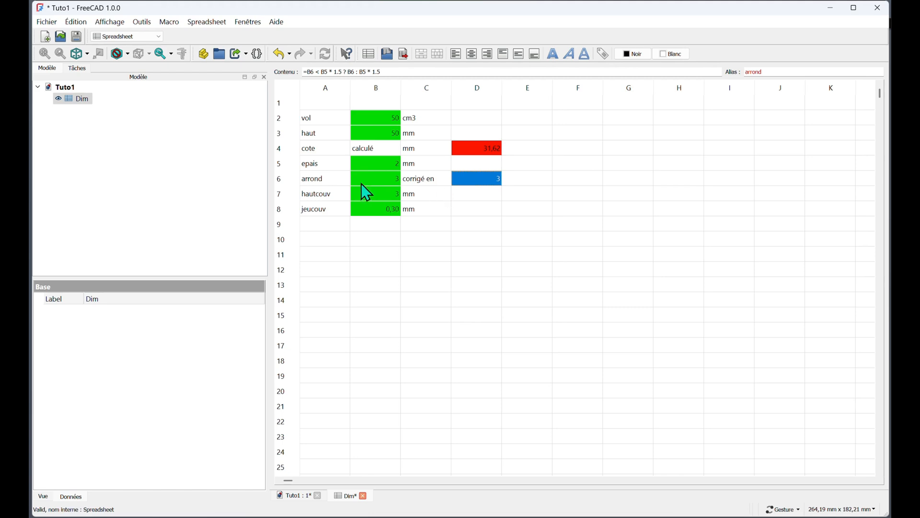
Step: Test the arrond correction by setting cell B6 to 6, and restore it to 3
left_click(392, 181)
type("6")
key("Return")
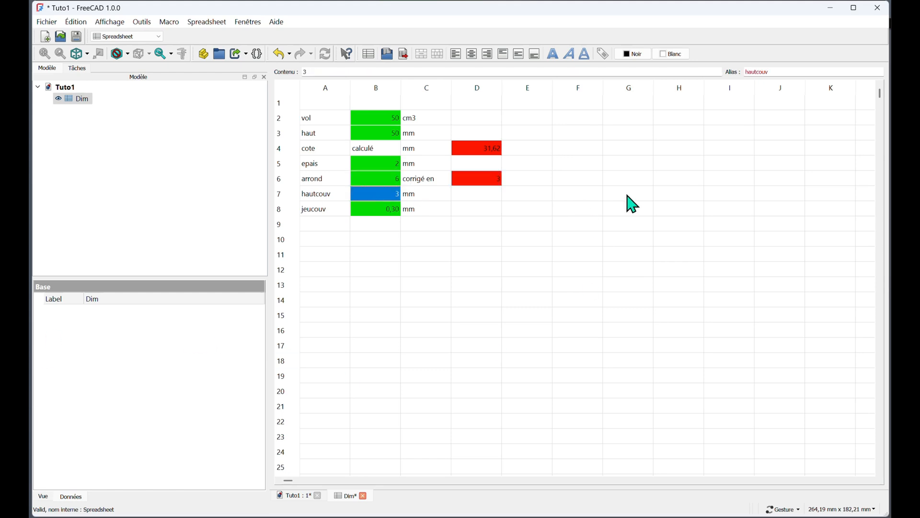
left_click(386, 179)
type("3")
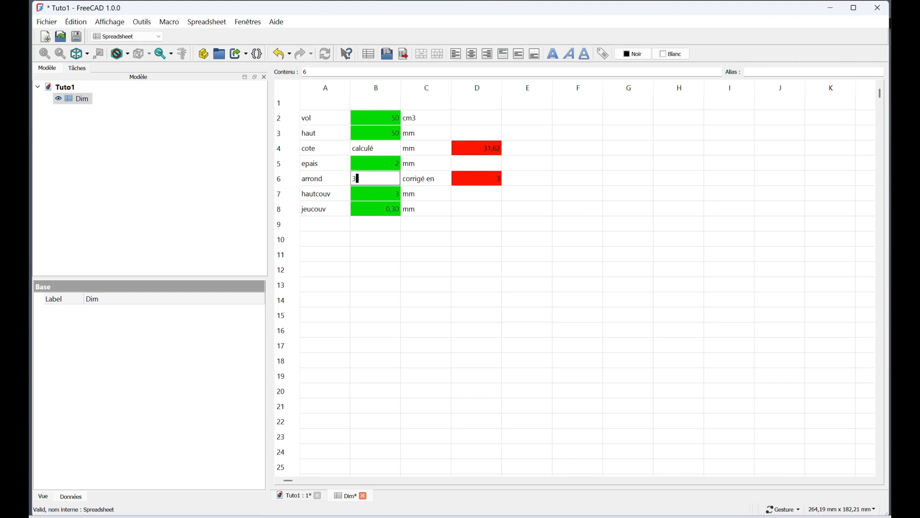
key("Return")
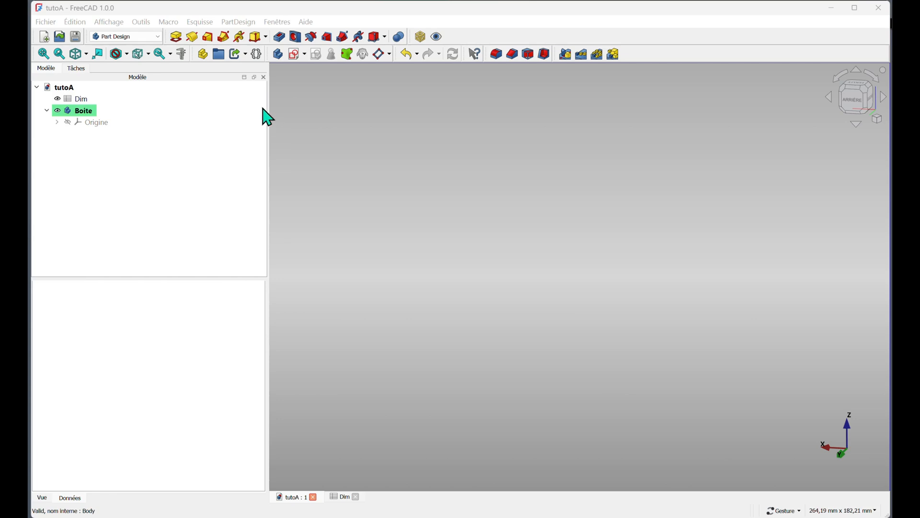
Step: Create a new sketch on the XY plane of the Boite body in the tutoA document
left_click(297, 56)
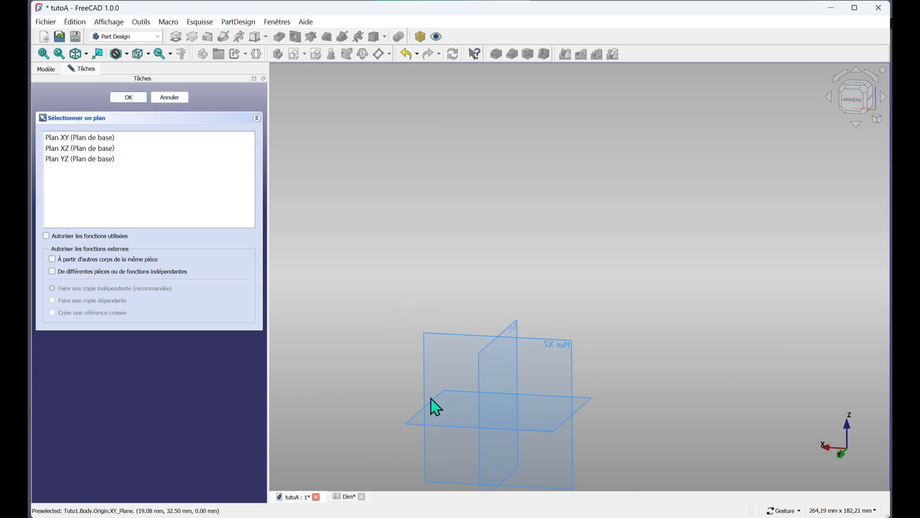
scroll(484, 359, "down", 5)
scroll(494, 394, "up", 5)
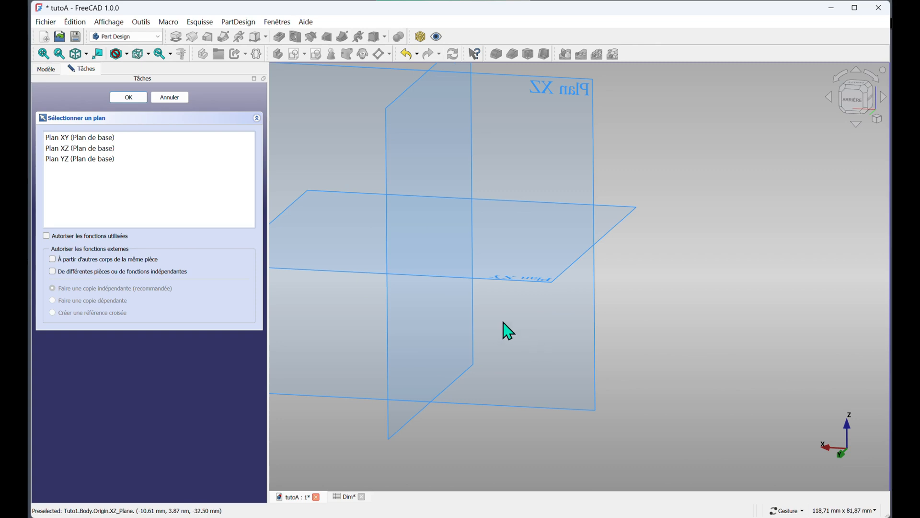
left_click_drag(503, 329, 606, 374)
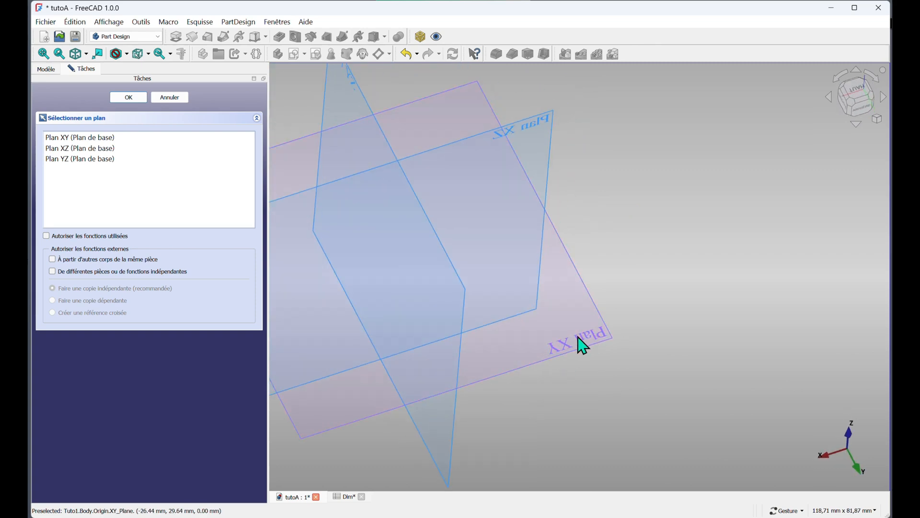
left_click(582, 344)
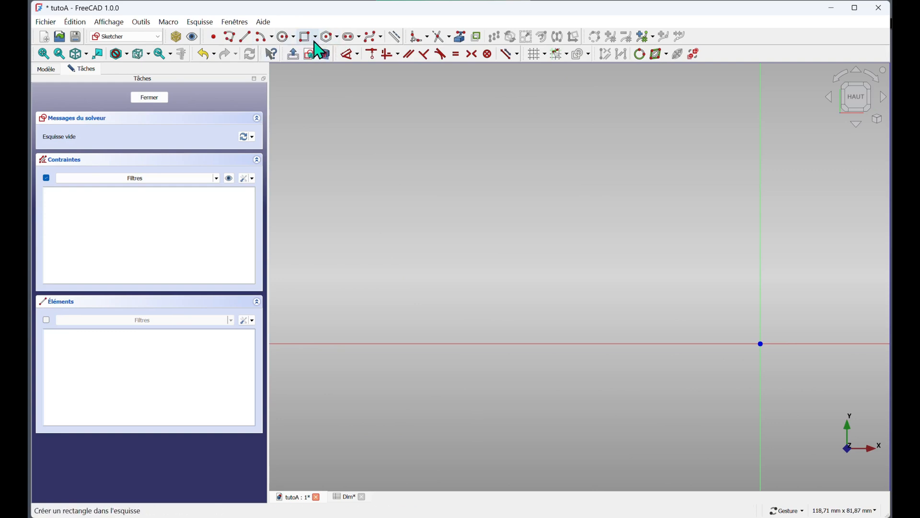
Step: Sketch a centred rectangle about 104 mm wide and 46 mm high, with its centre on the origin
left_click(315, 37)
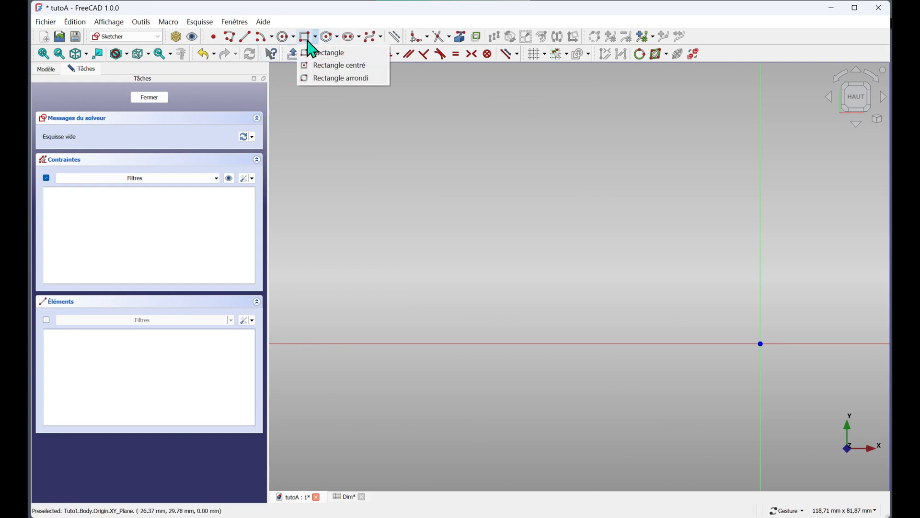
left_click(320, 66)
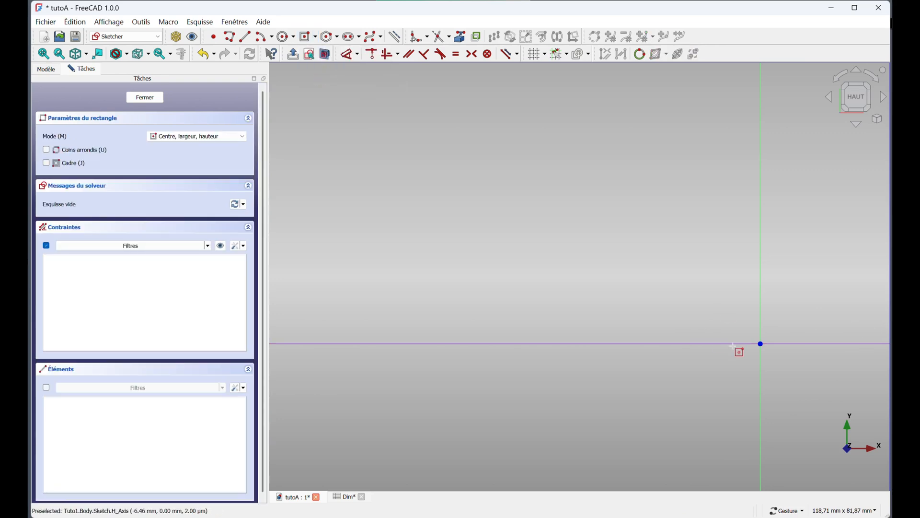
mouse_move(733, 345)
right_mouse_down()
mouse_move(575, 306)
mouse_move(407, 237)
mouse_move(559, 274)
mouse_move(505, 265)
right_mouse_up()
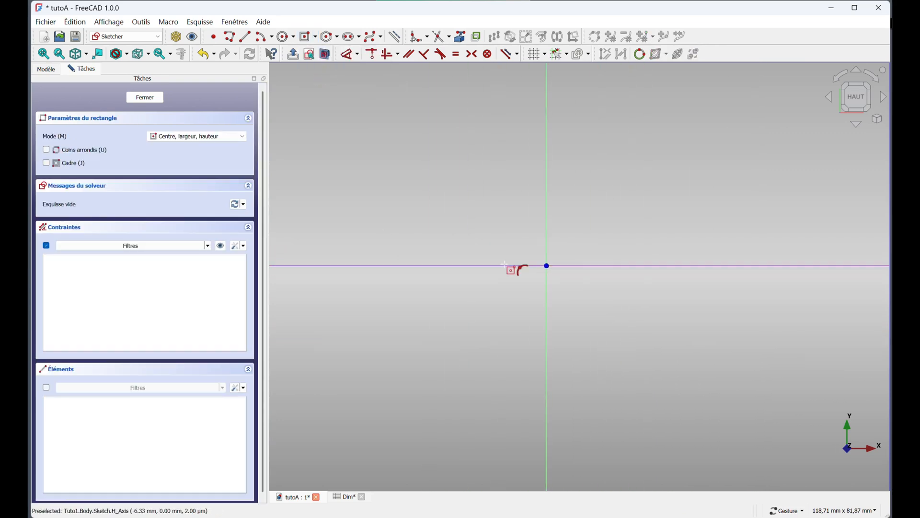
left_click(547, 265)
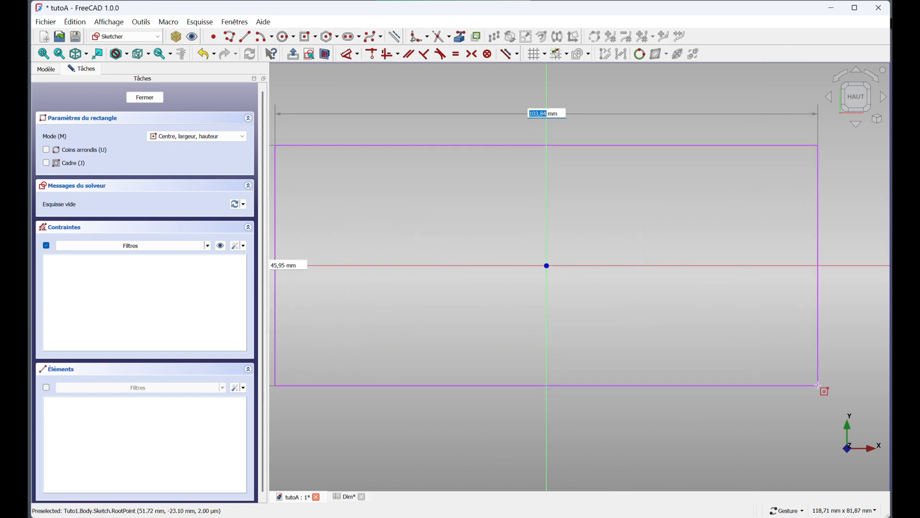
left_click(818, 385)
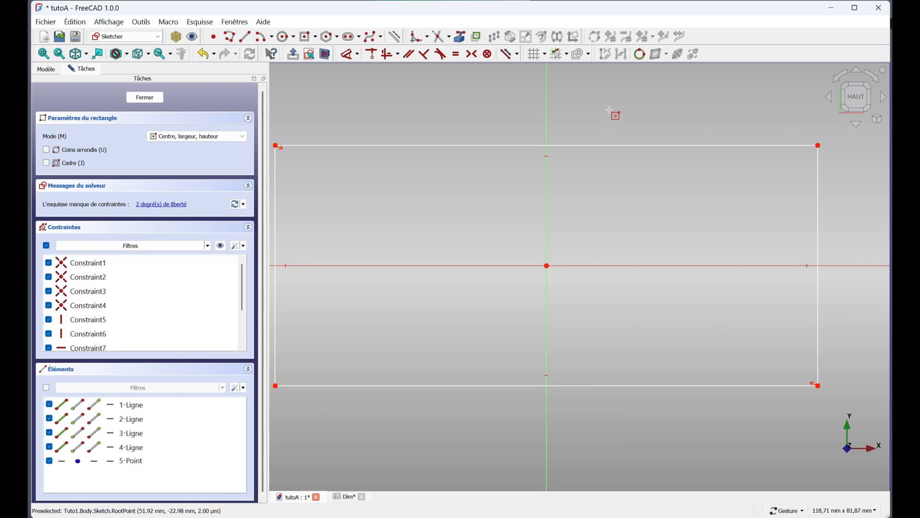
key("Escape")
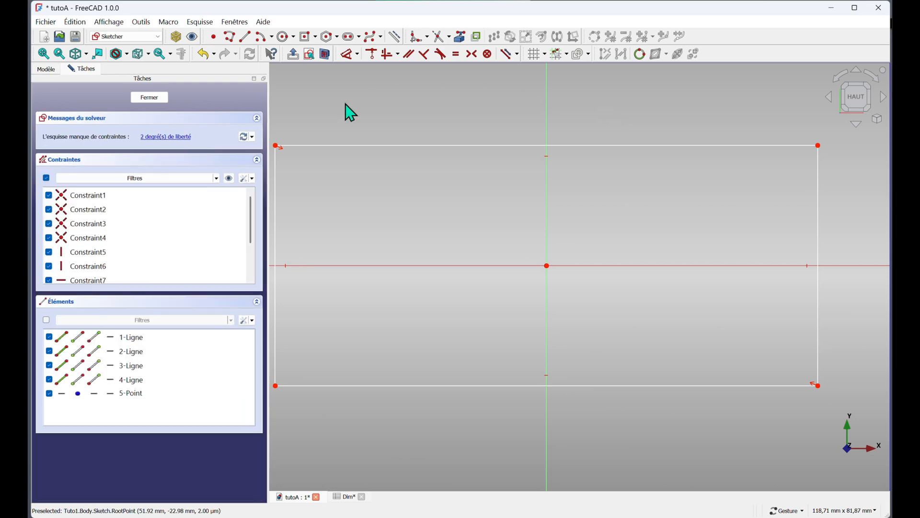
Step: Constrain the rectangle's upper and right-hand sides to equal length and pull its corner to make a square about 60 mm wide
left_click(640, 151)
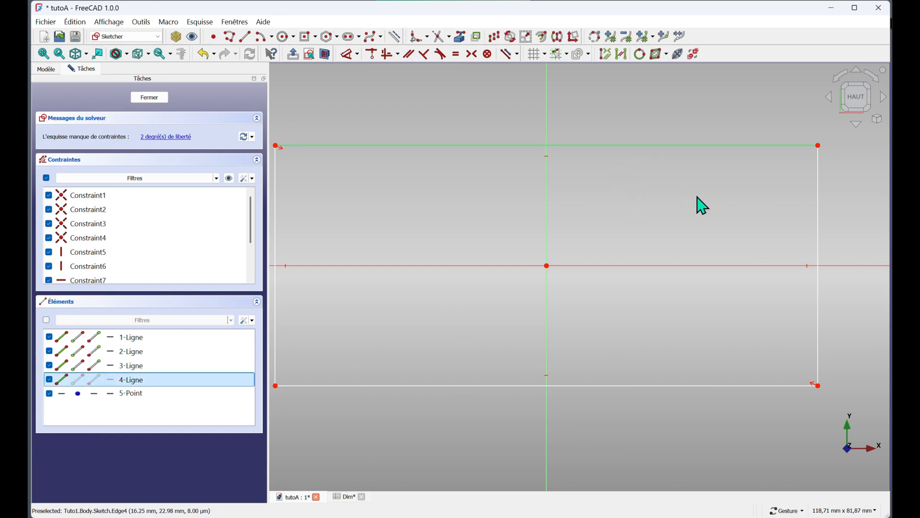
left_click(818, 224)
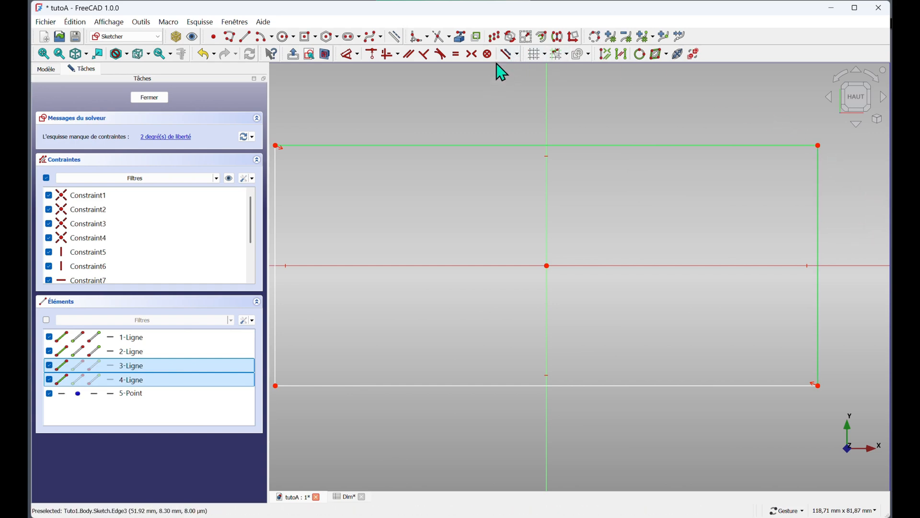
left_click(451, 54)
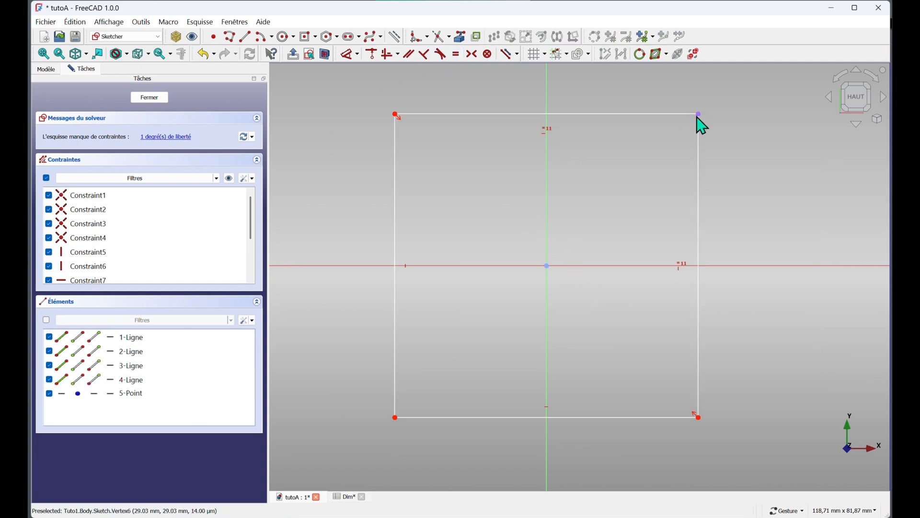
left_click_drag(698, 118, 726, 134)
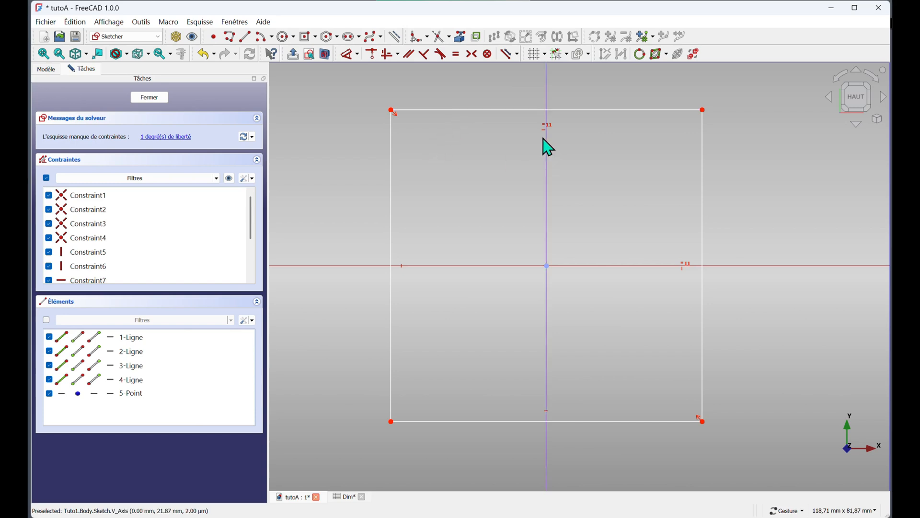
Step: Add a length dimension to the square's upper side, placed just above it
left_click(612, 111)
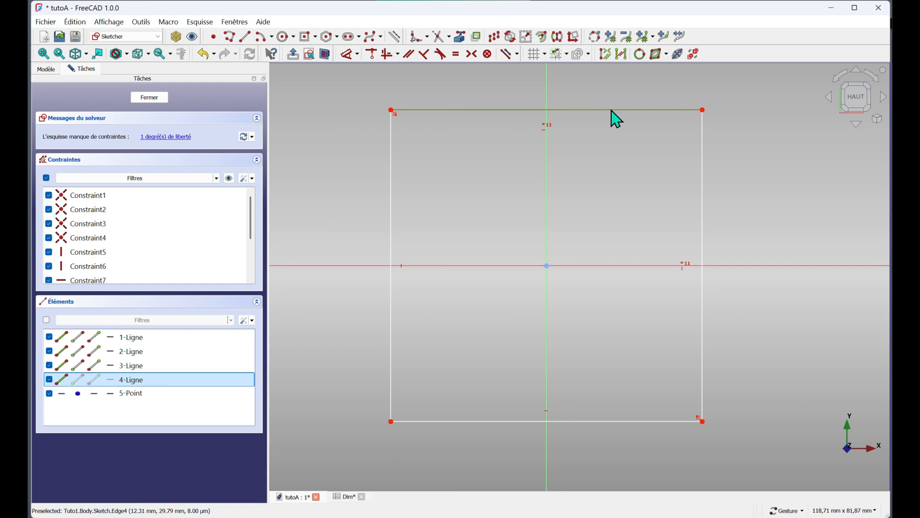
left_click(348, 56)
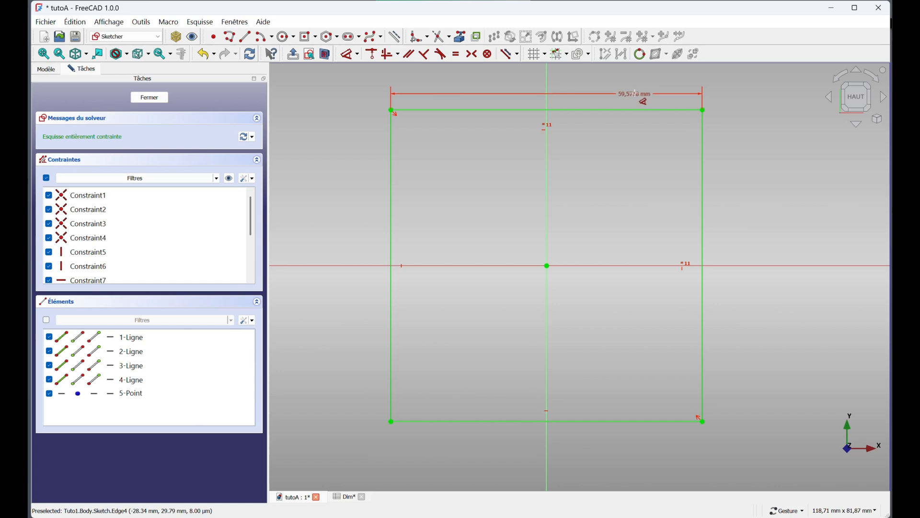
left_click(635, 94)
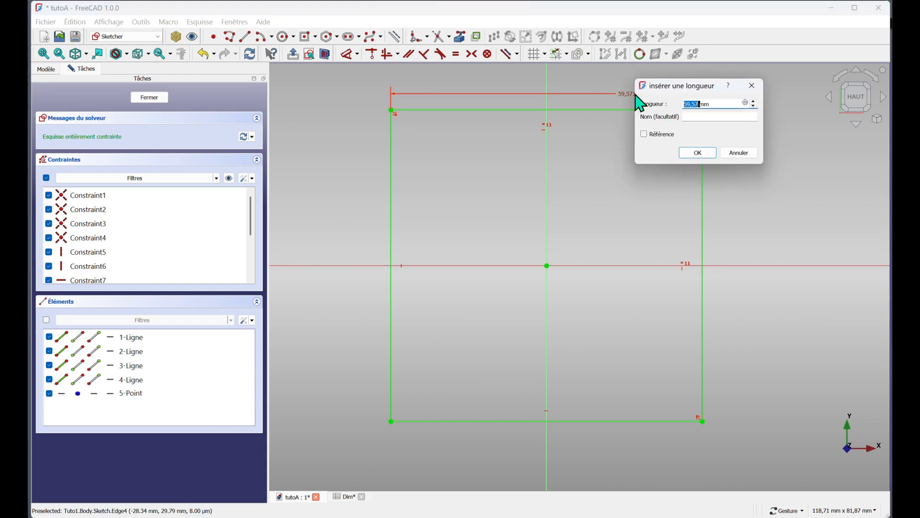
Step: Drive the square's side length with the expression <<Dim>>.cote and close the sketch
left_click(746, 103)
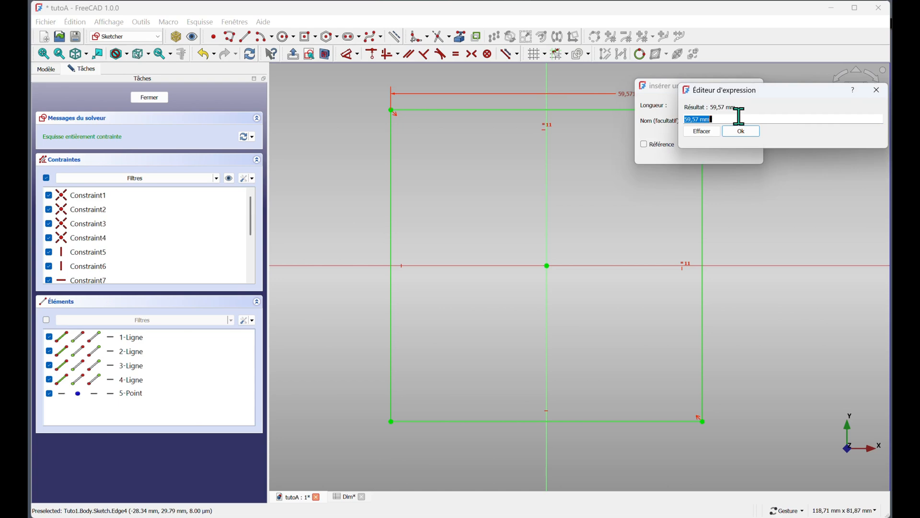
type("<<")
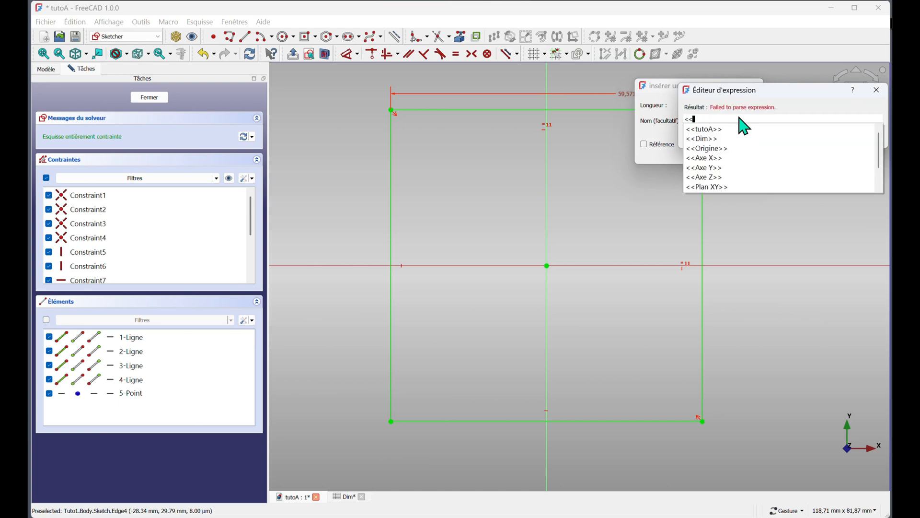
type("D")
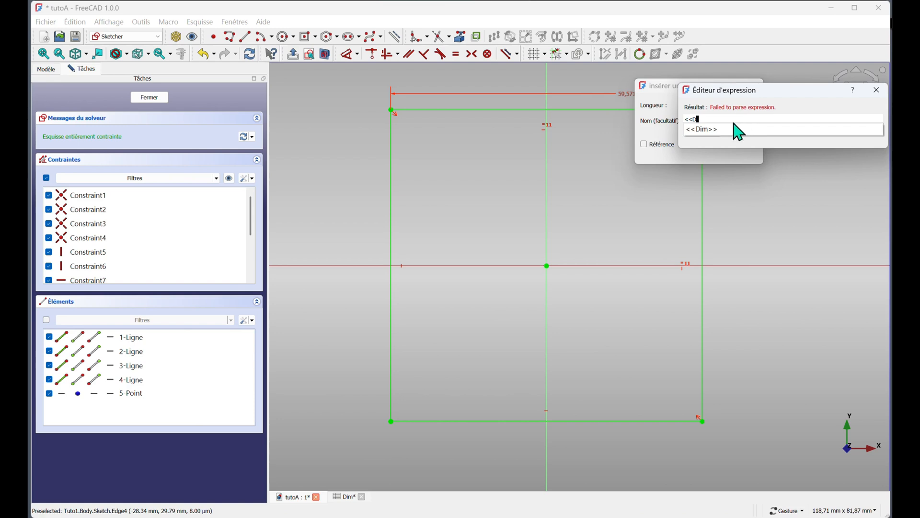
left_click(711, 138)
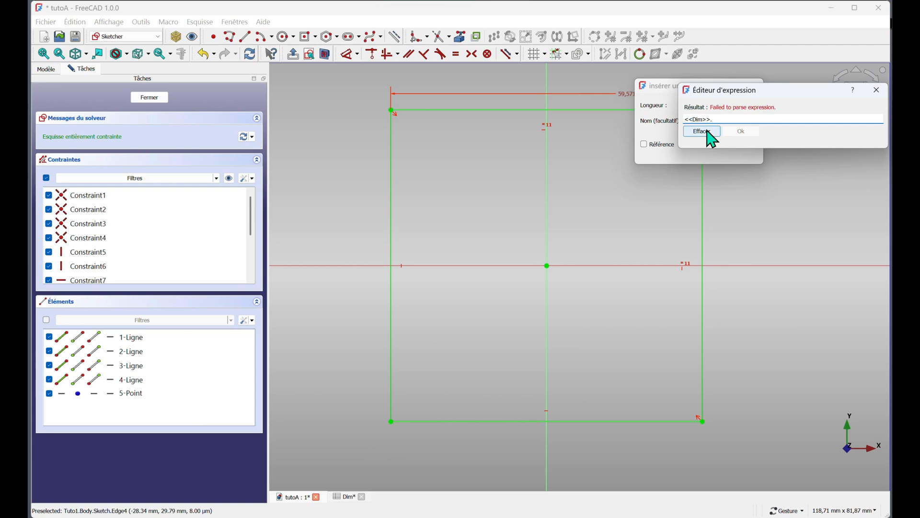
type(".")
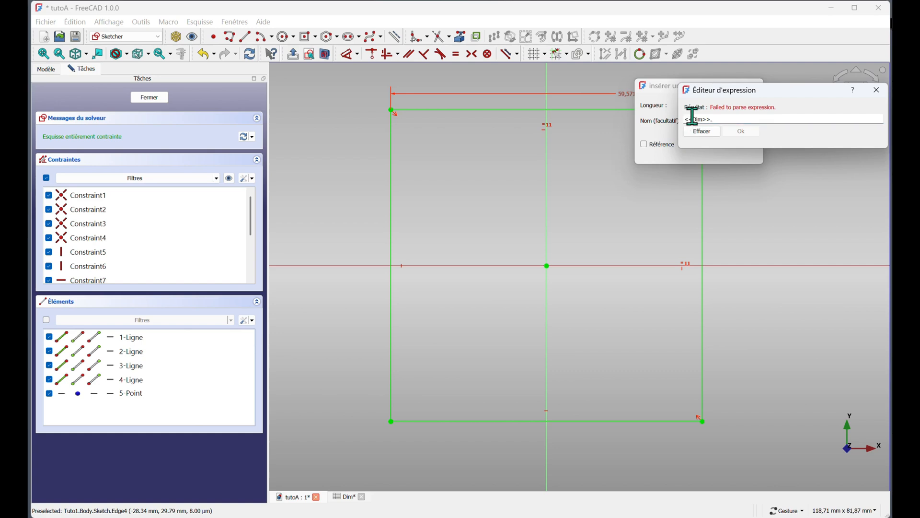
left_click_drag(719, 119, 645, 122)
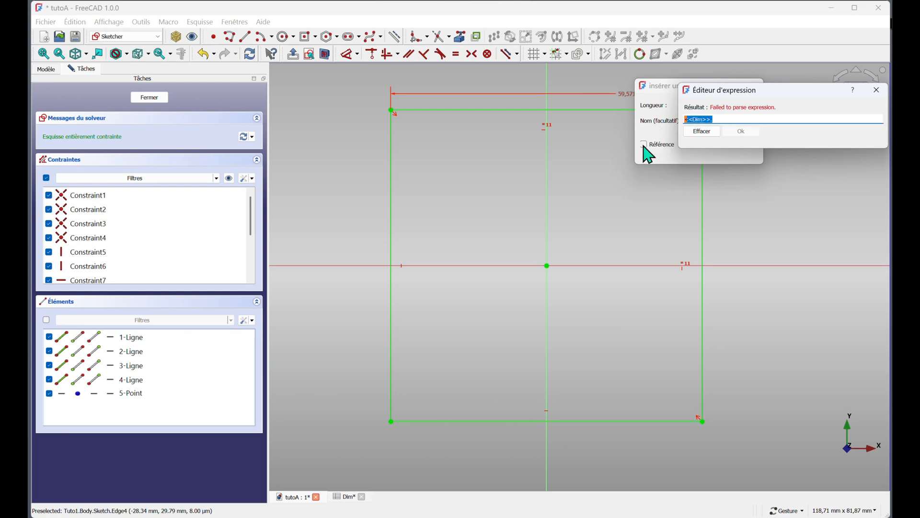
left_click(731, 119)
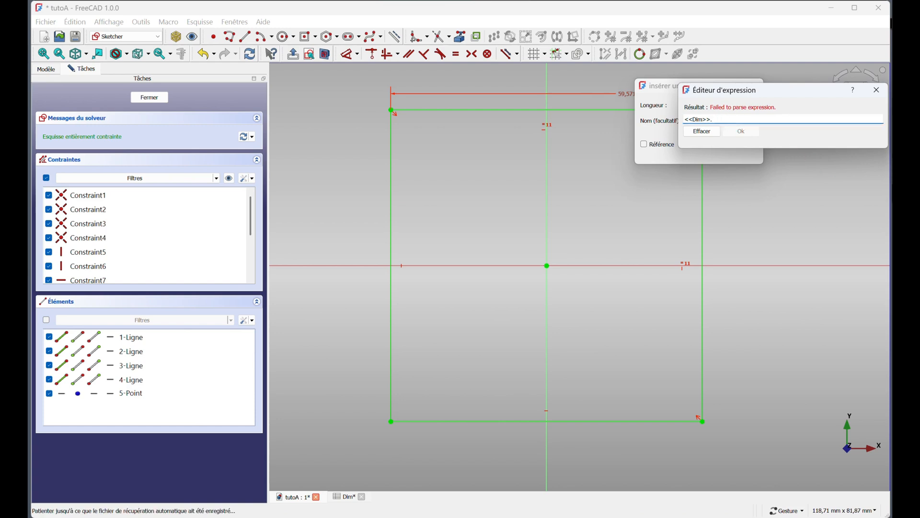
type("co")
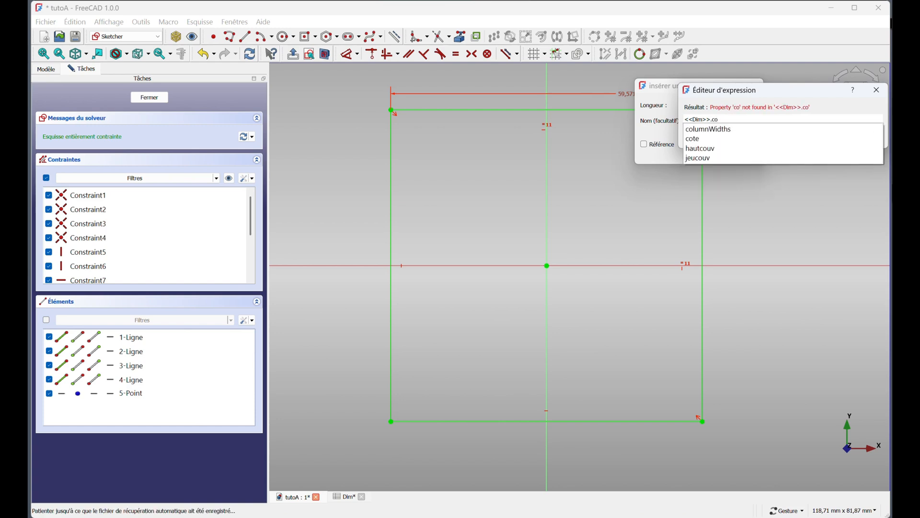
left_click(701, 140)
left_click(744, 134)
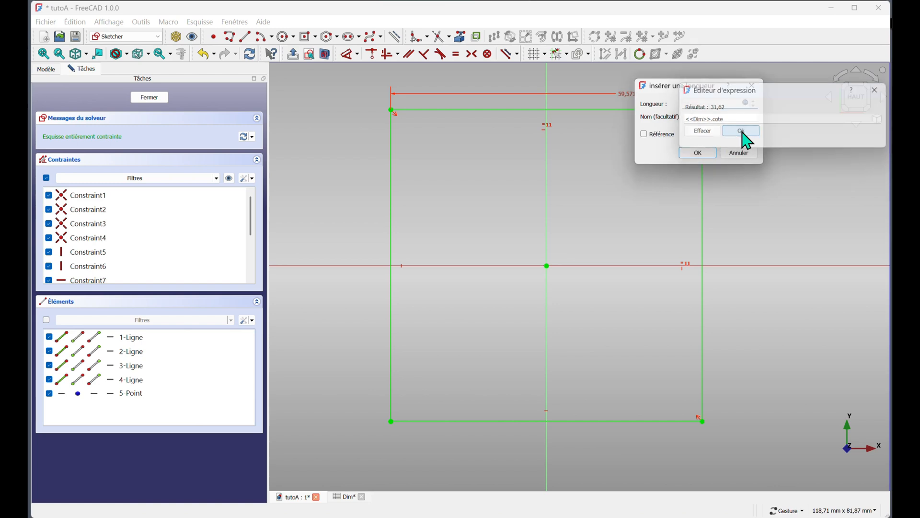
left_click(705, 154)
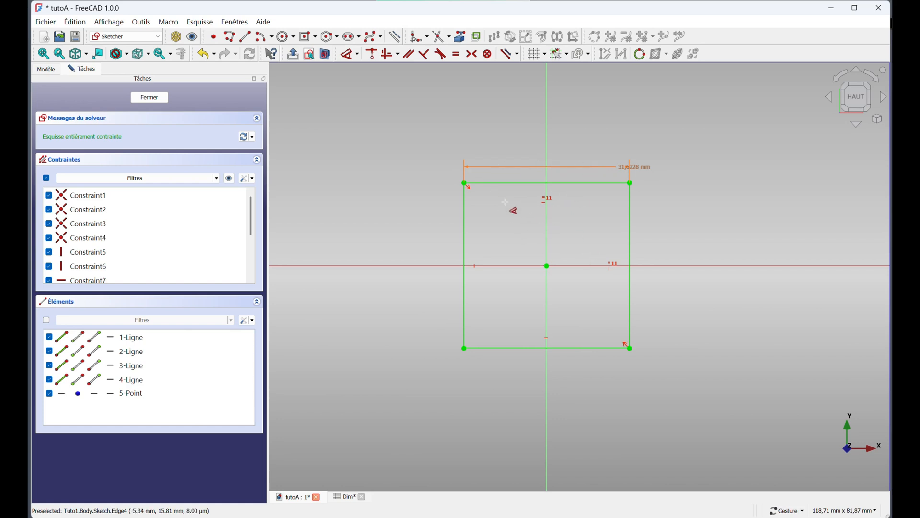
left_click(149, 98)
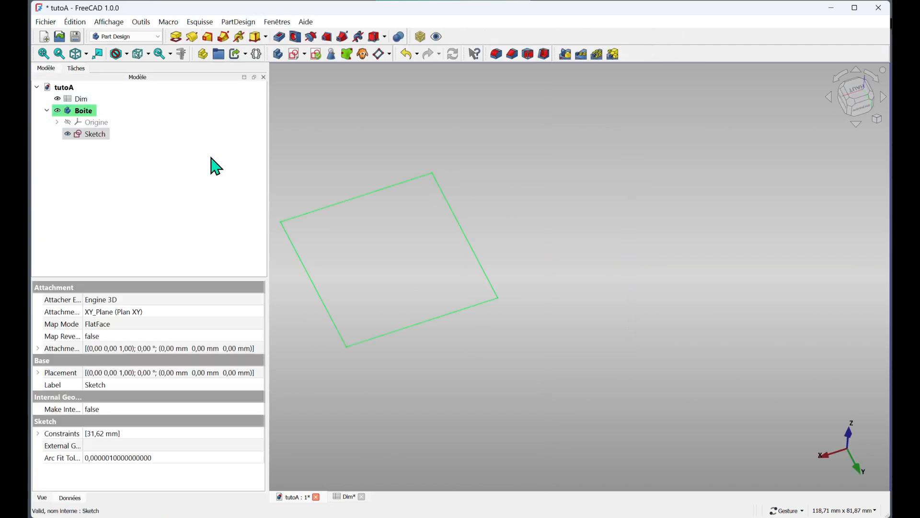
Step: Pad the square sketch with its length driven by the expression <<Dim>>.haut
left_click(177, 37)
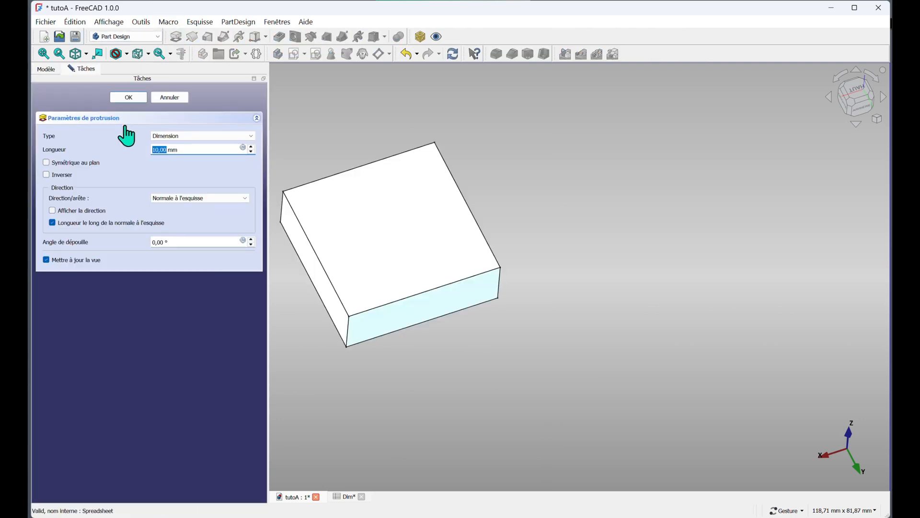
left_click(243, 149)
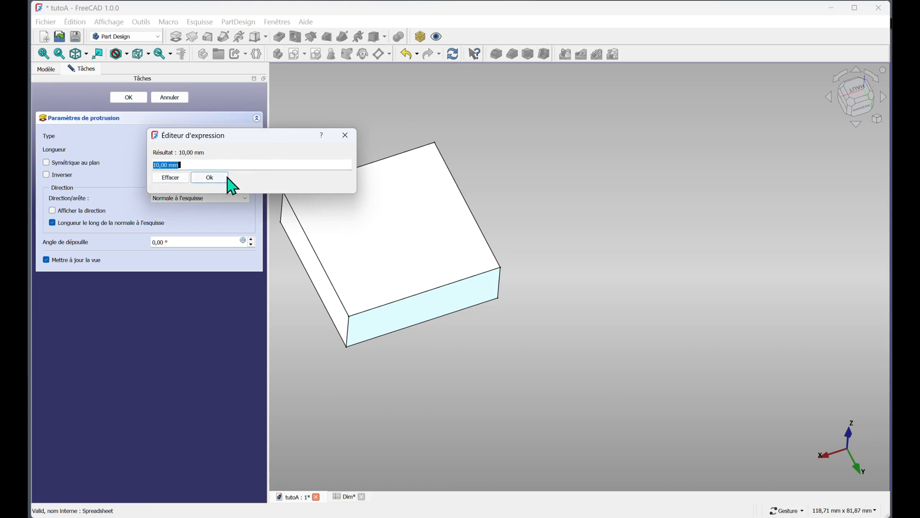
type("<<Dim>>.")
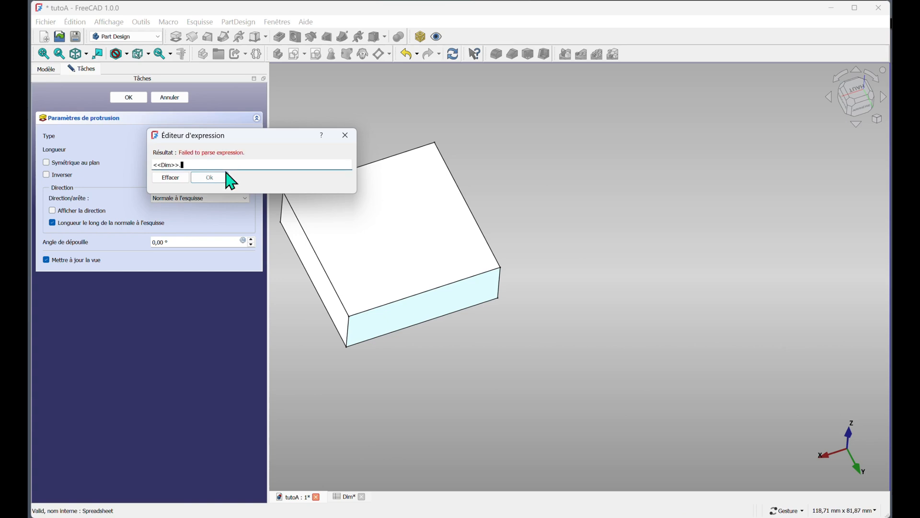
type("ha")
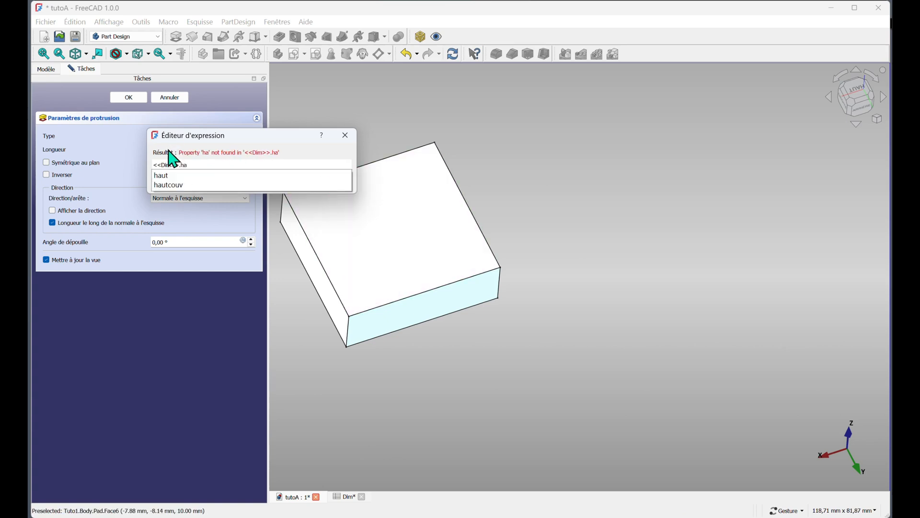
left_click(162, 179)
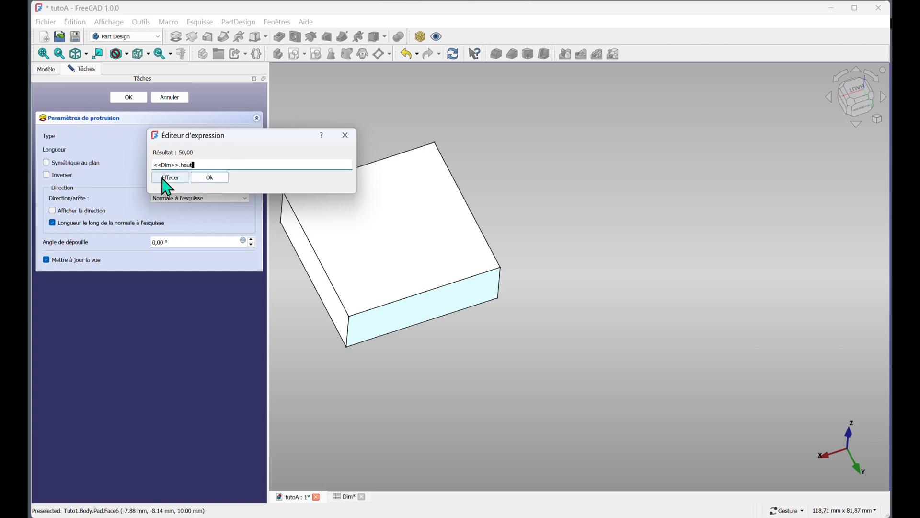
left_click(209, 178)
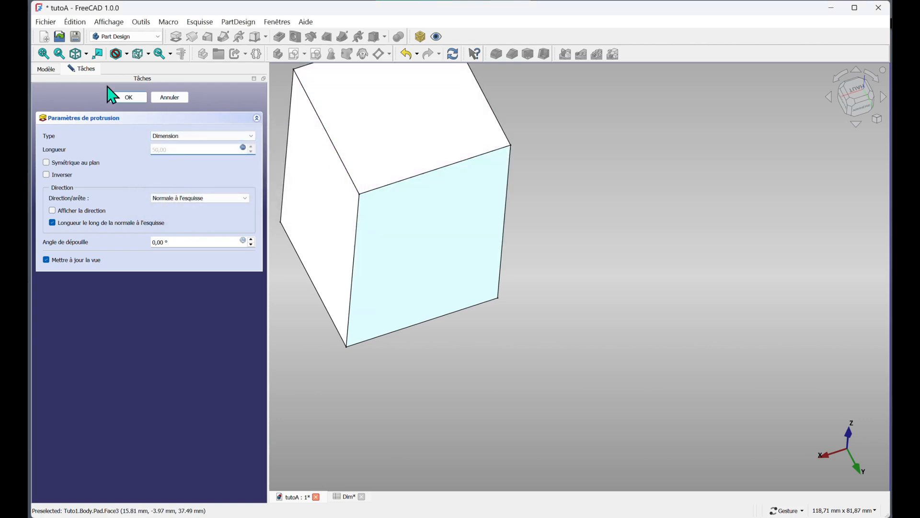
left_click(120, 99)
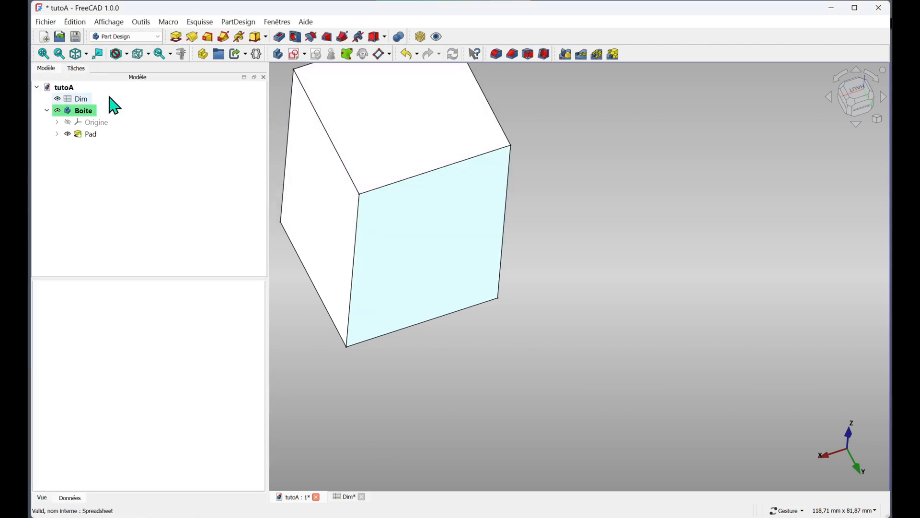
Step: Start a Thickness operation on the pad's upper face to hollow the block into an open box
left_click_drag(477, 231, 675, 291)
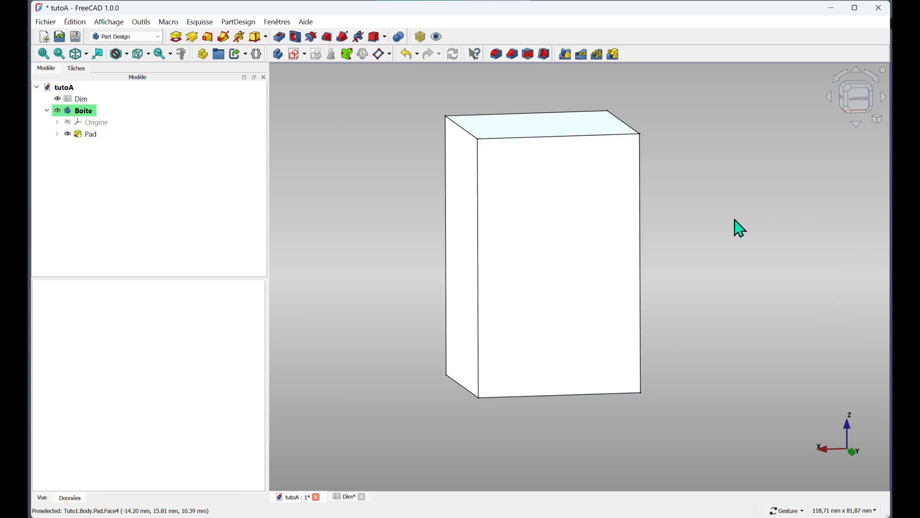
mouse_move(719, 210)
left_mouse_down()
mouse_move(718, 221)
mouse_move(709, 220)
left_mouse_up()
left_click_drag(335, 343, 333, 348)
left_click_drag(732, 267, 740, 287)
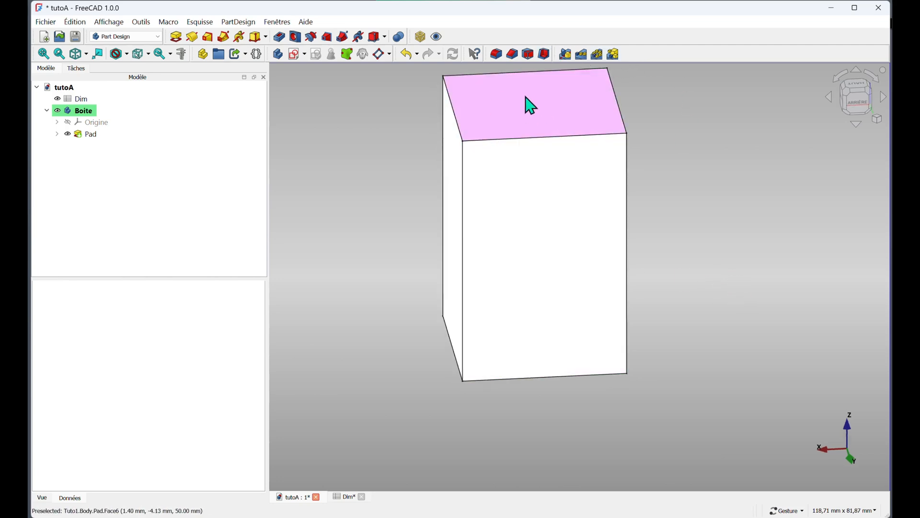
left_click(525, 110)
left_click(525, 110)
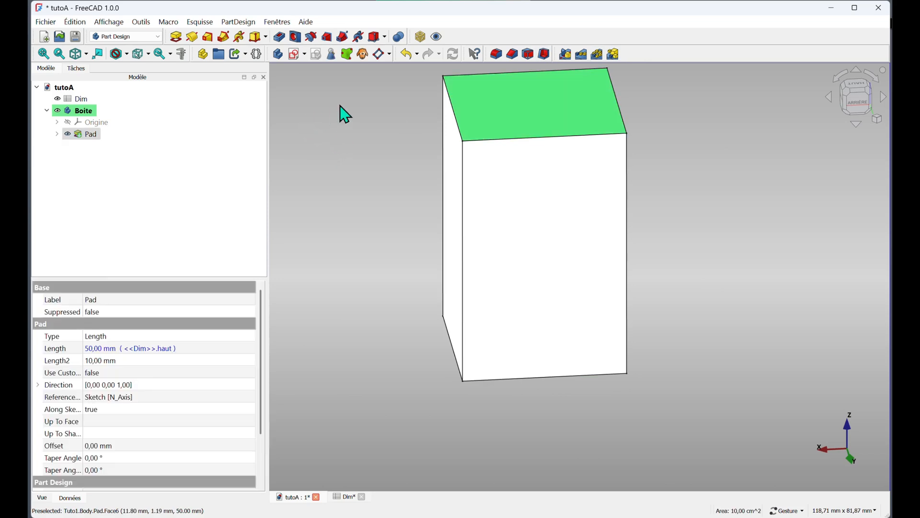
left_click(546, 54)
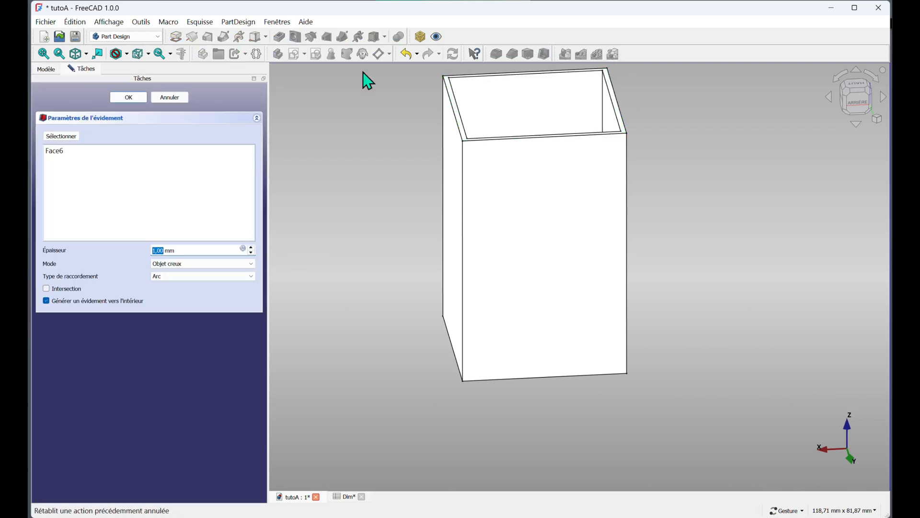
Step: Make the box's wall thickness grow outward instead of inward and set its join type to Intersection
right_click_drag(525, 328, 527, 391)
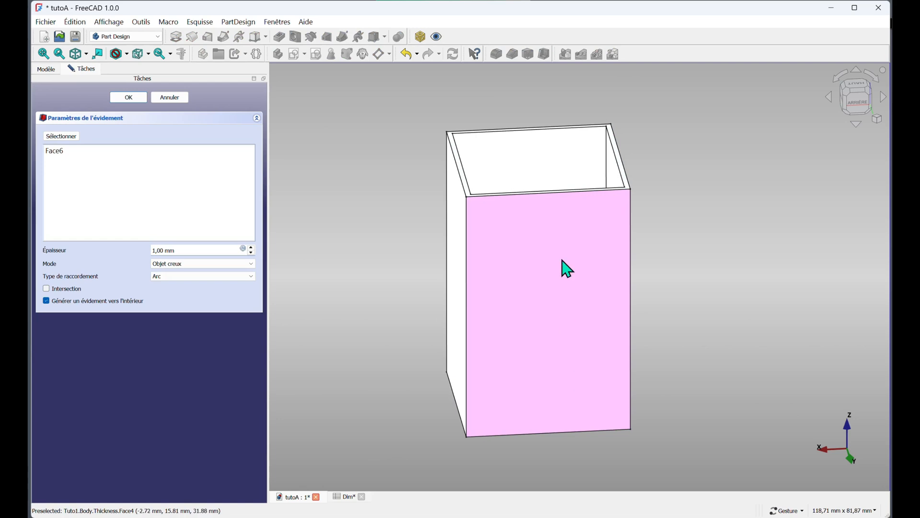
left_click_drag(560, 253, 558, 326)
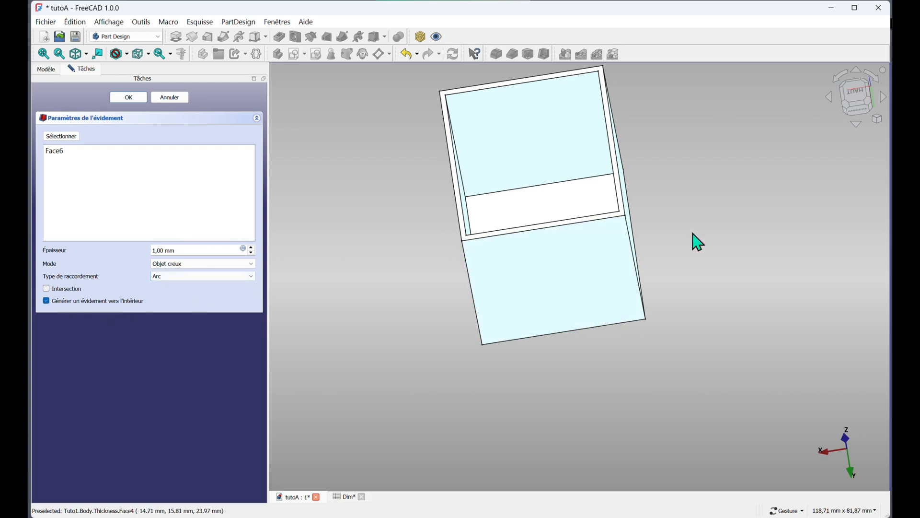
left_click_drag(714, 234, 721, 236)
left_click_drag(690, 342, 674, 330)
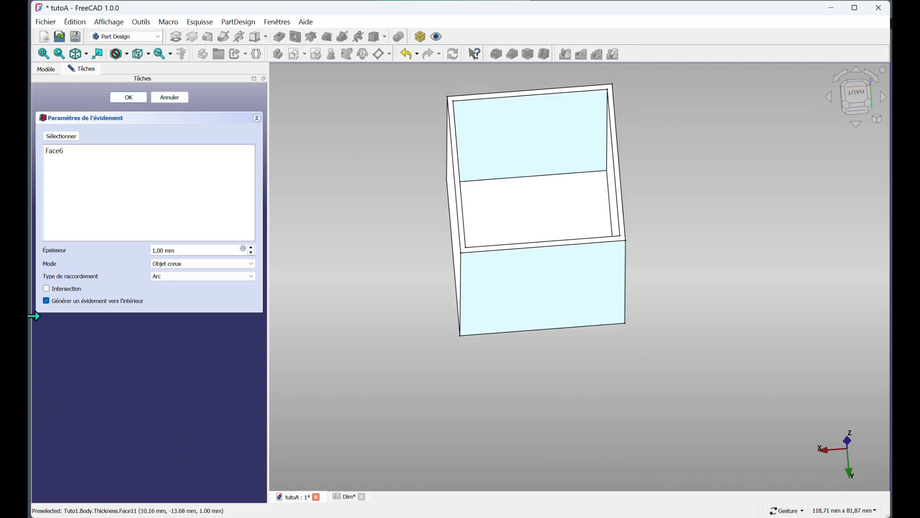
left_click(46, 302)
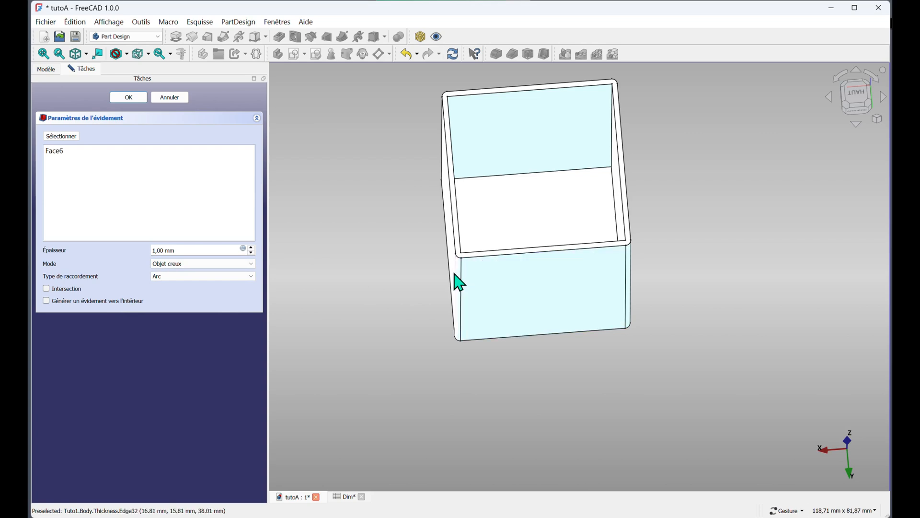
left_click(251, 277)
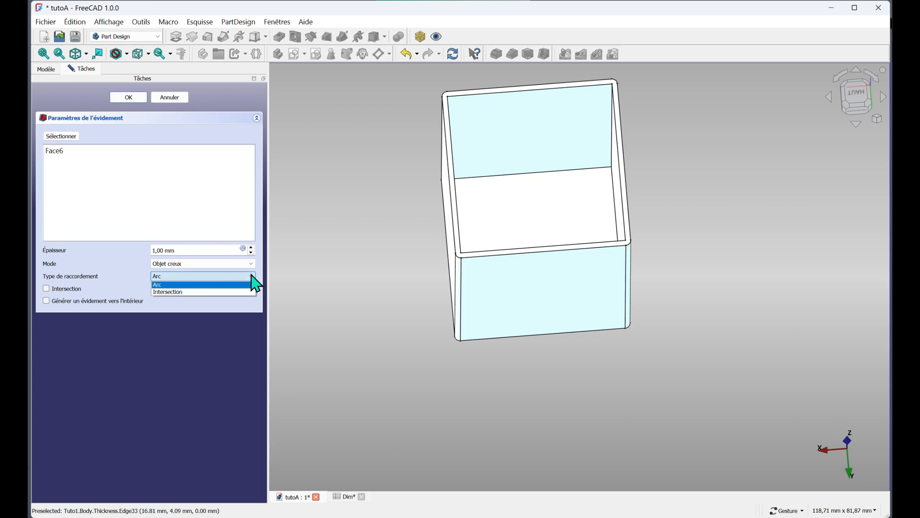
left_click(186, 294)
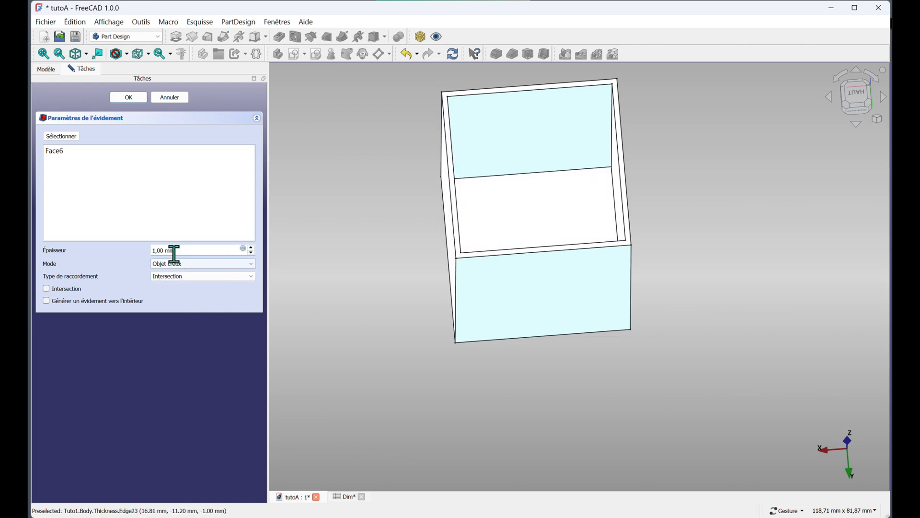
Step: Drive the wall thickness with the expression <<Dim>>.epais and finish the Thickness operation
left_click(243, 249)
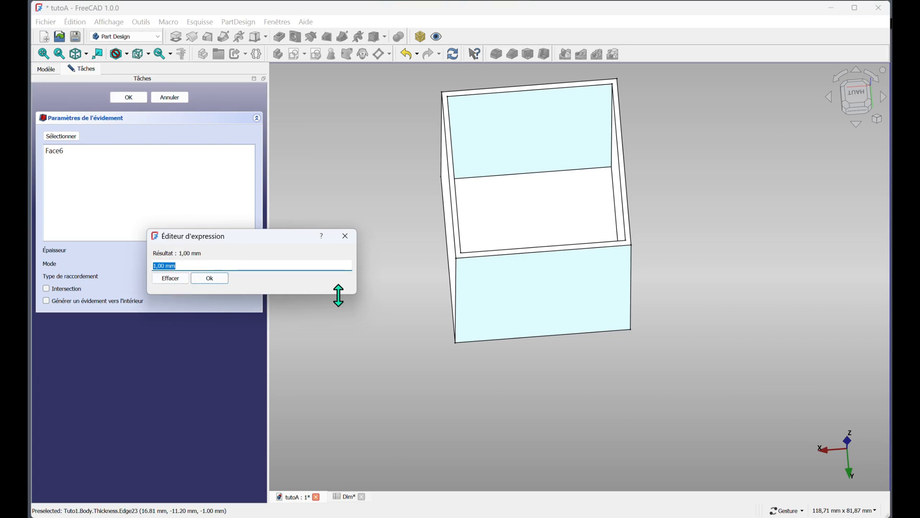
type("<<Dim>>.")
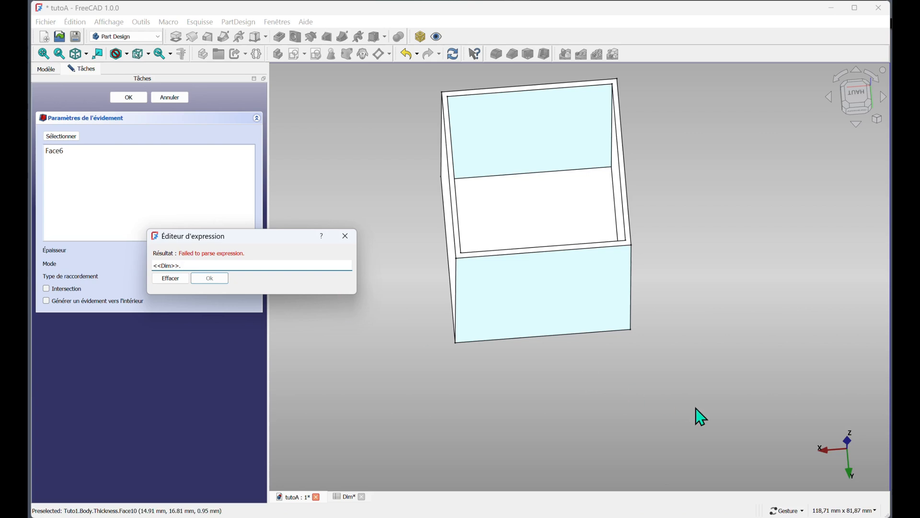
type("epais")
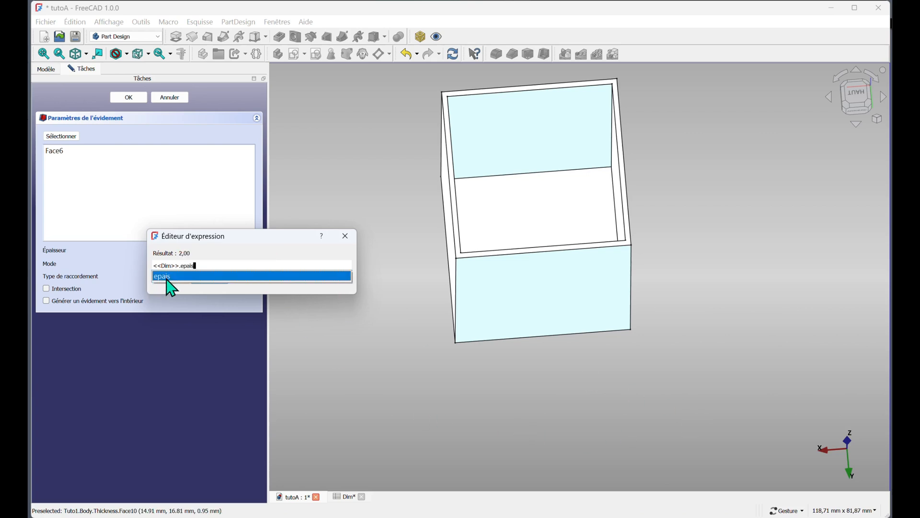
left_click(177, 278)
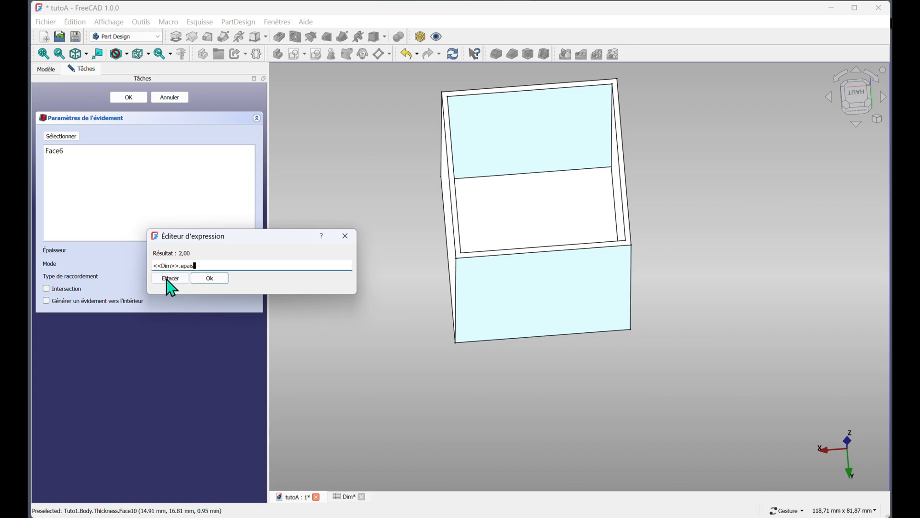
left_click(211, 279)
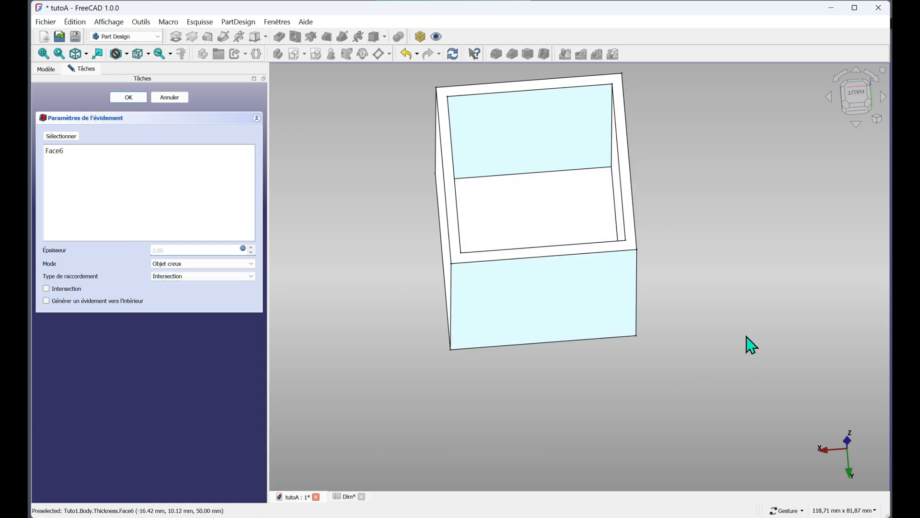
left_click_drag(752, 345, 767, 318)
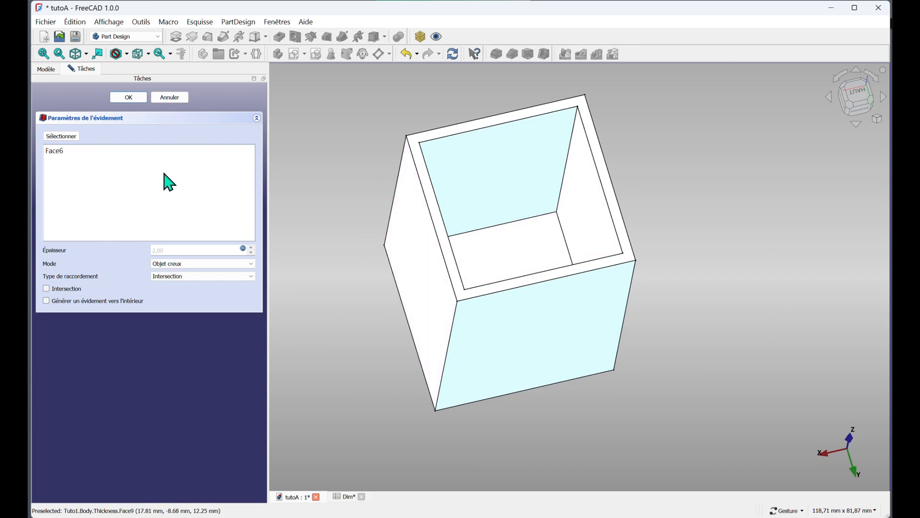
left_click(126, 98)
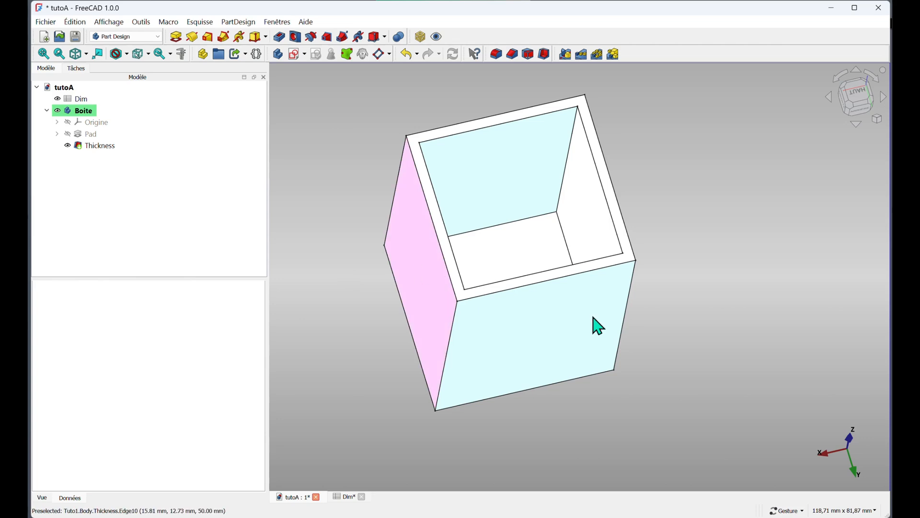
Step: Start a Fillet on the box's four outer vertical edges and the four outer edges of its base
left_click_drag(701, 294, 705, 269)
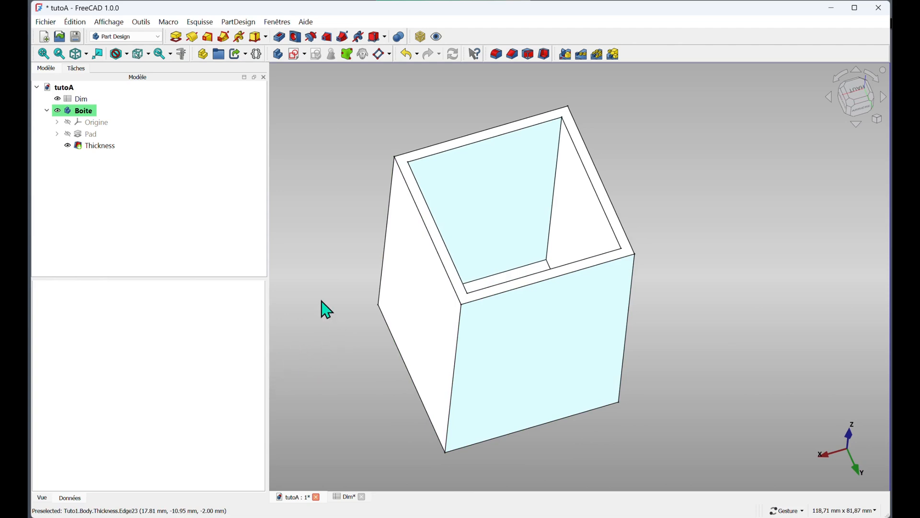
left_click(384, 249)
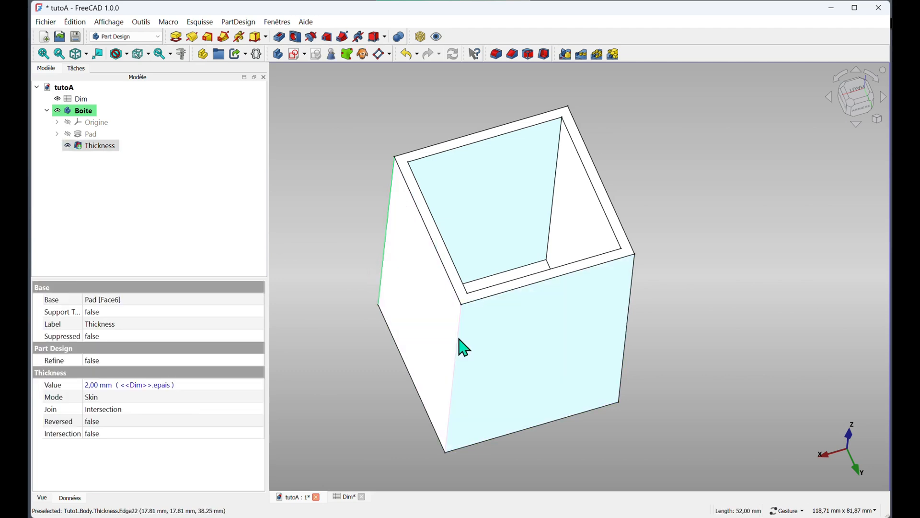
left_click(628, 336, "ctrl")
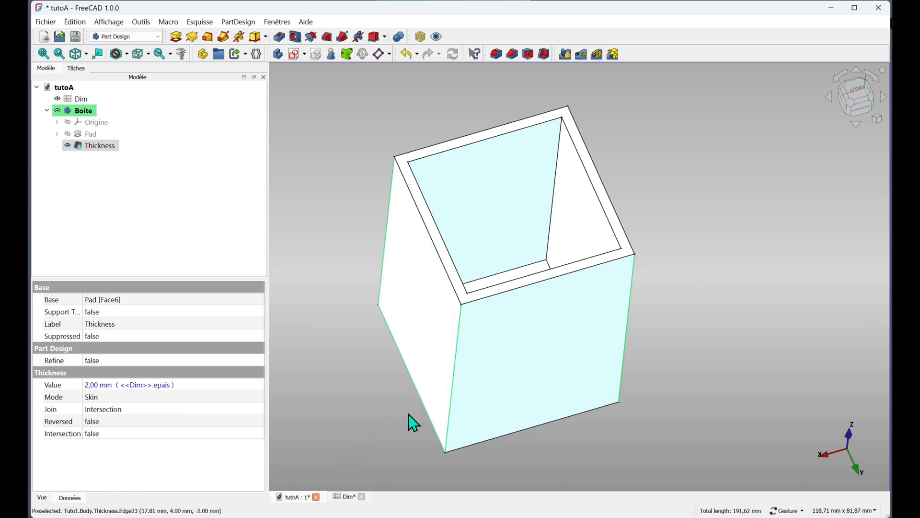
left_click(510, 434, "ctrl")
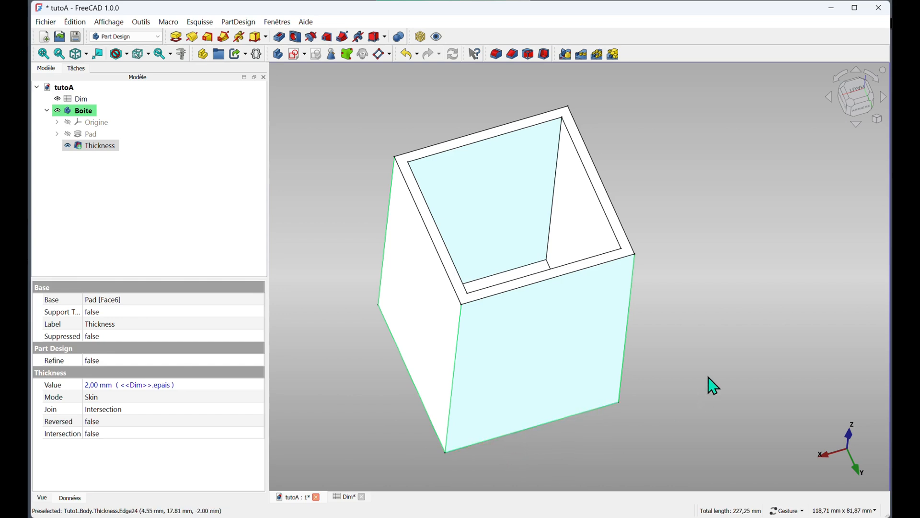
left_click_drag(729, 308, 230, 418)
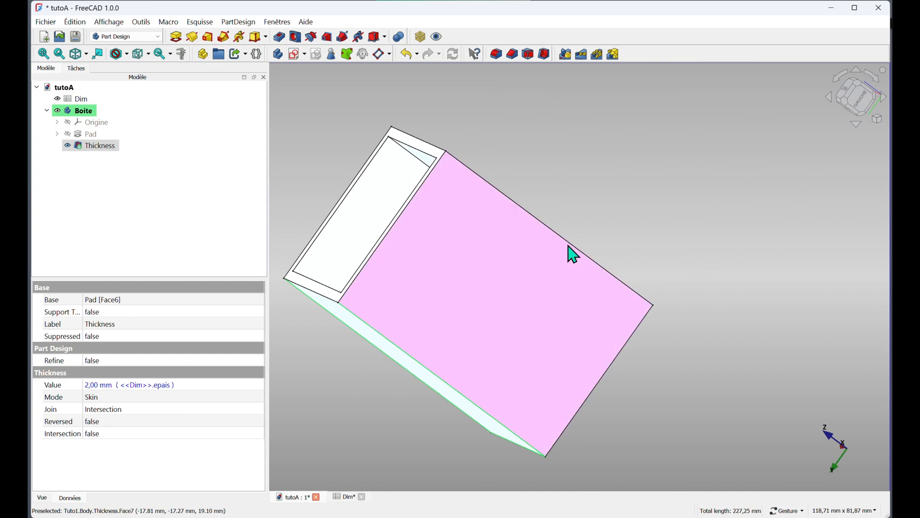
left_click(570, 243, "ctrl")
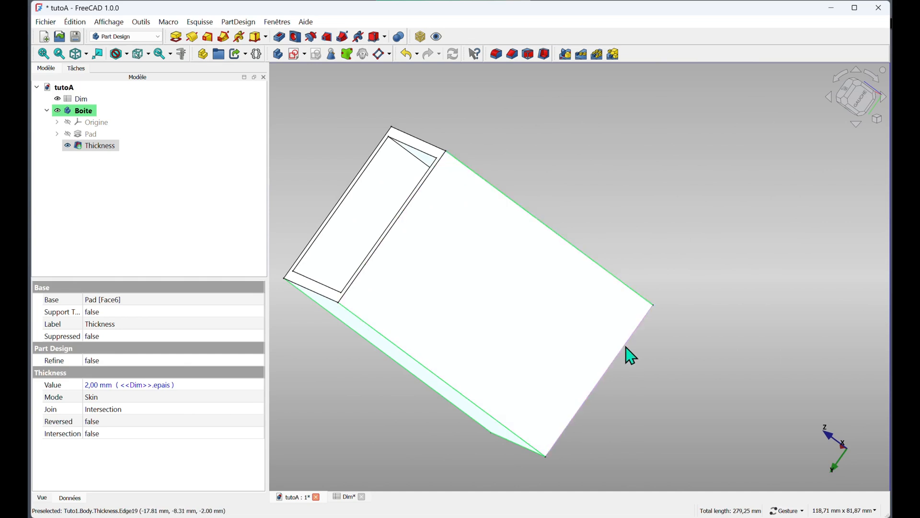
left_click_drag(689, 267, 653, 275)
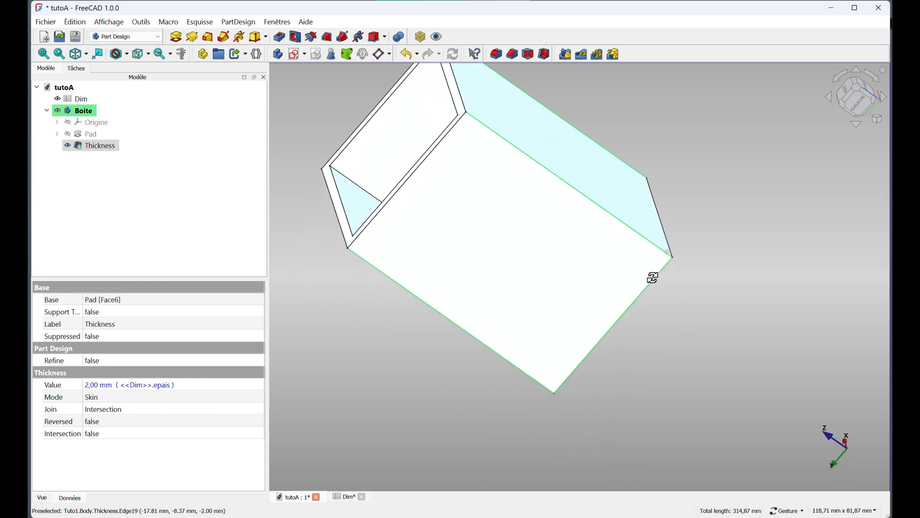
left_click(664, 231, "ctrl")
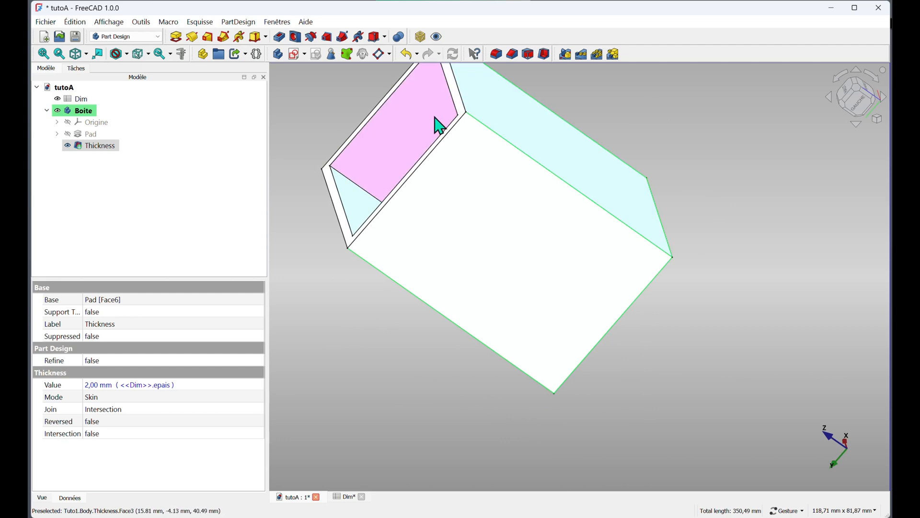
left_click(497, 54)
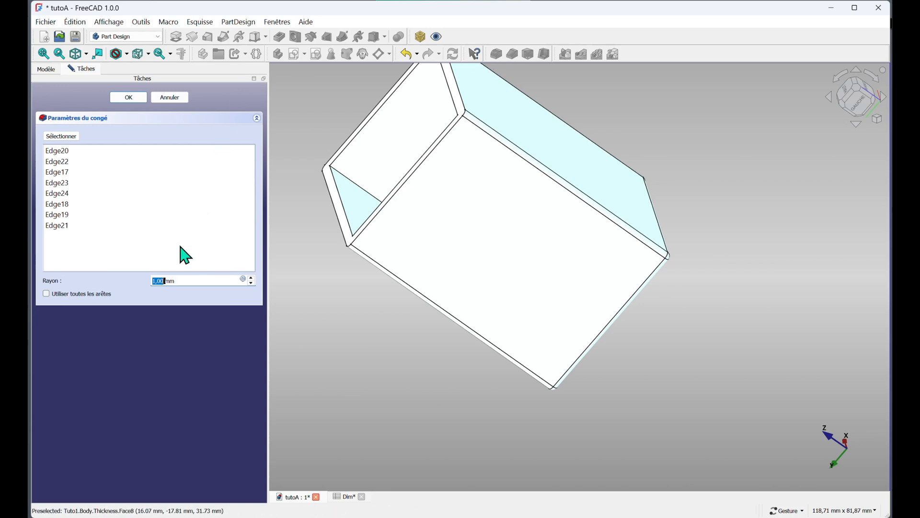
Step: Drive the fillet radius with the expression <<Dim>>.arrond and finish the Fillet operation
left_click(243, 279)
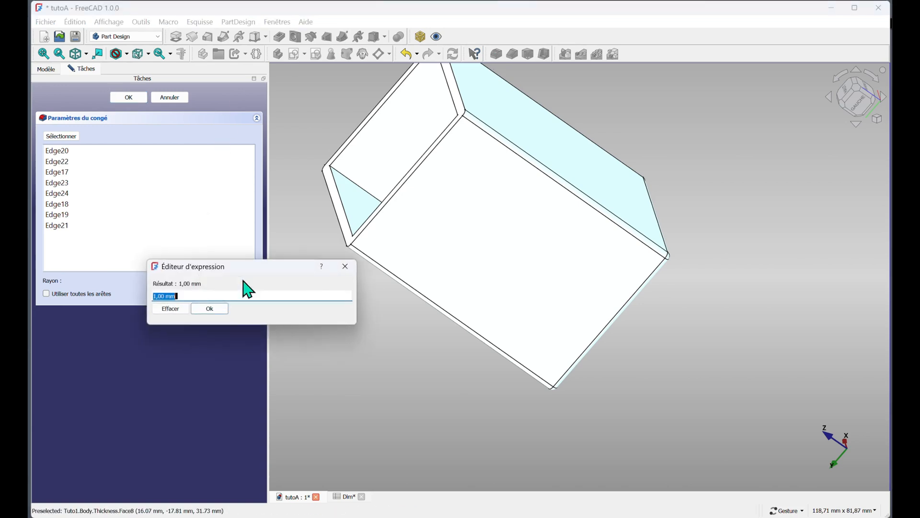
type("<<Dim>>.")
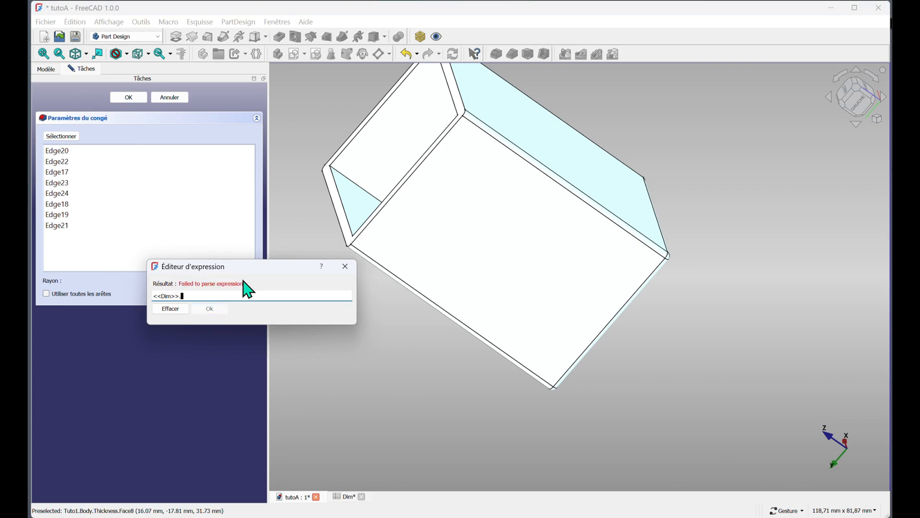
type("ar")
left_click(165, 309)
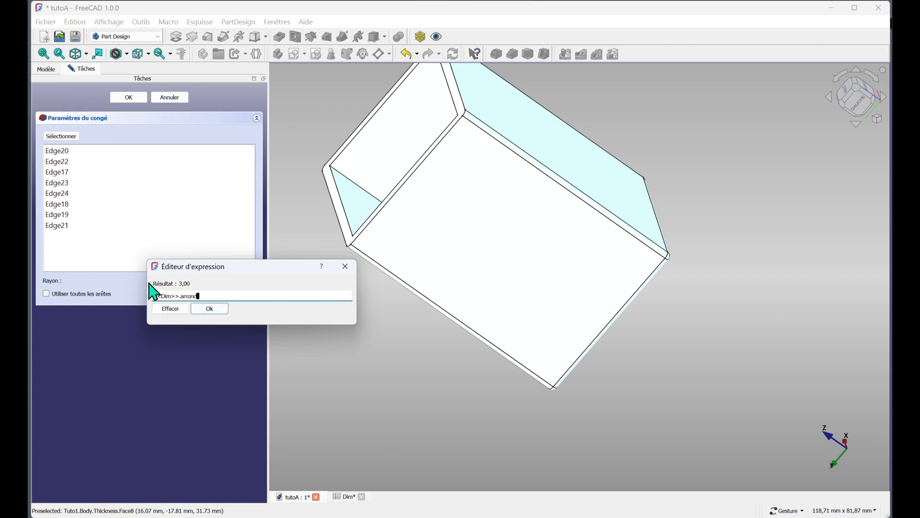
left_click(210, 310)
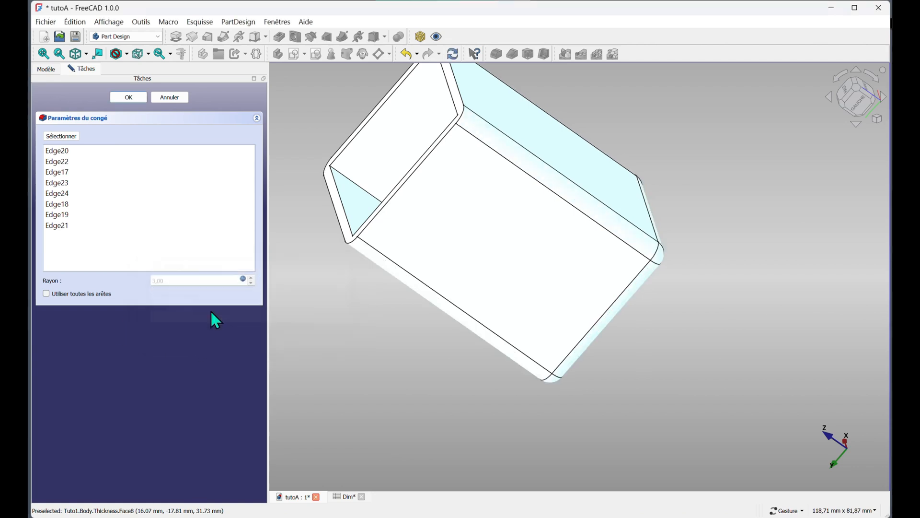
left_click(130, 97)
Step: Rename the box's fillet feature as boiteok and save the document
left_click_drag(765, 301, 748, 290)
left_click_drag(456, 154, 372, 309)
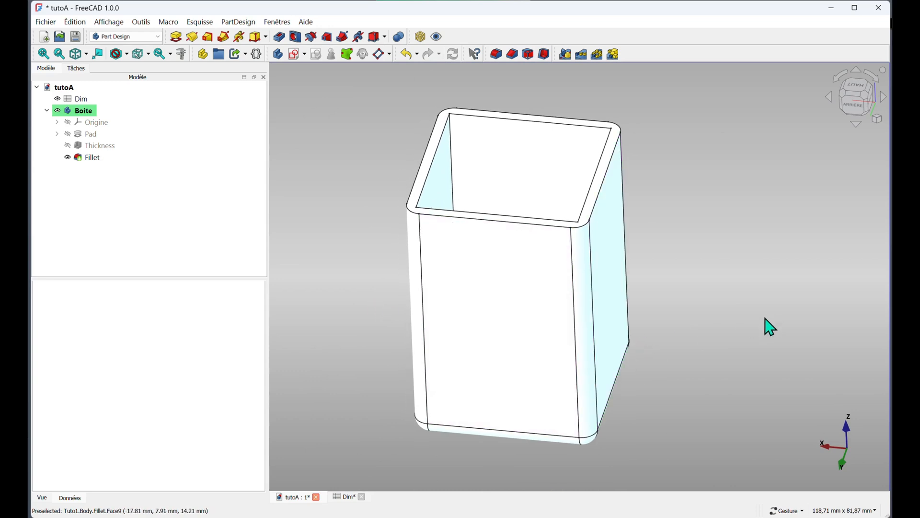
left_click_drag(764, 324, 689, 267)
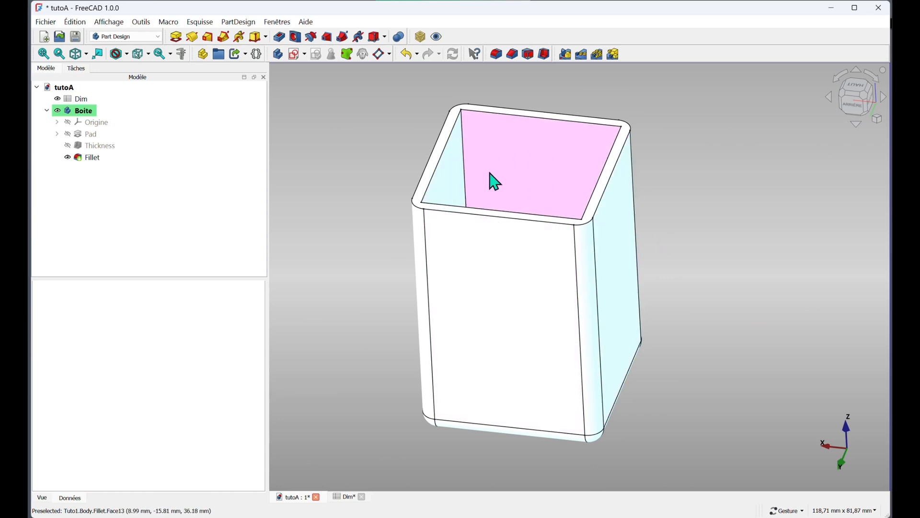
left_click(92, 159)
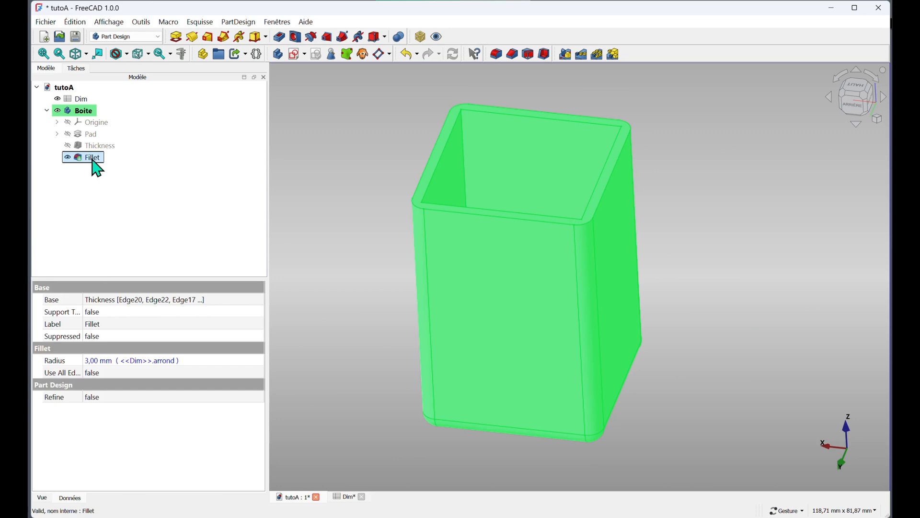
left_click(93, 158)
type("boiteok")
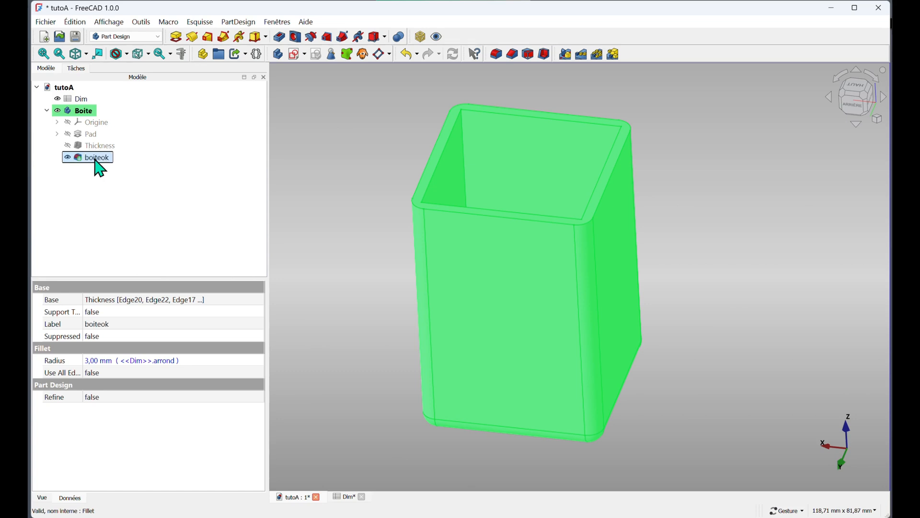
key("Return")
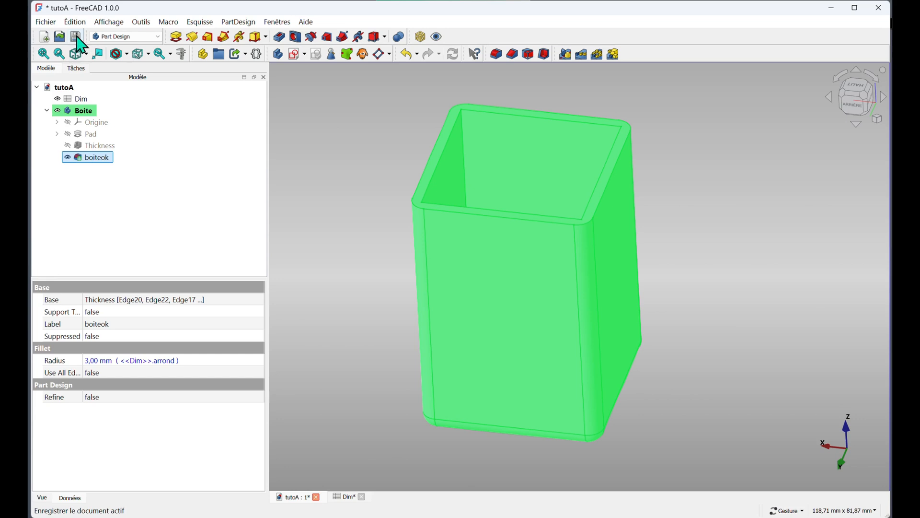
left_click(76, 36)
left_click(339, 275)
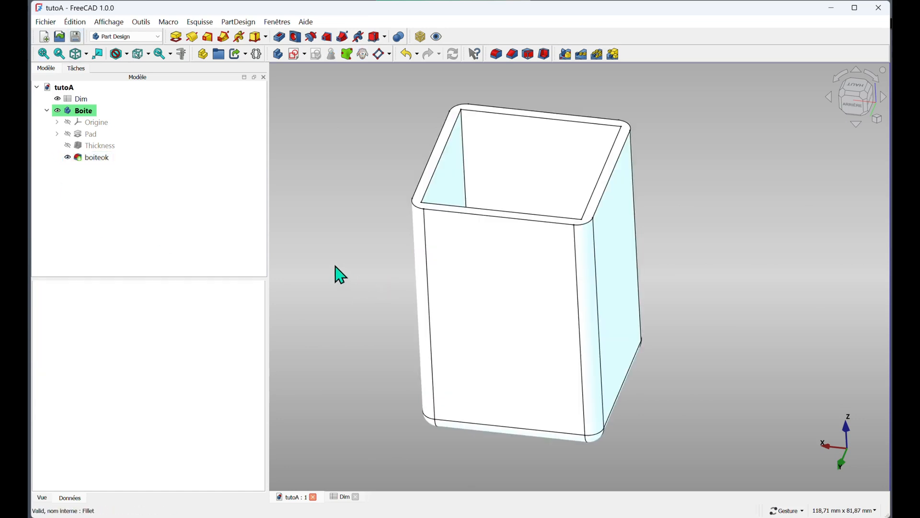
Step: Set the emissive colour of boiteok to yellow in its custom appearance and save the document
left_click_drag(419, 411, 886, 276)
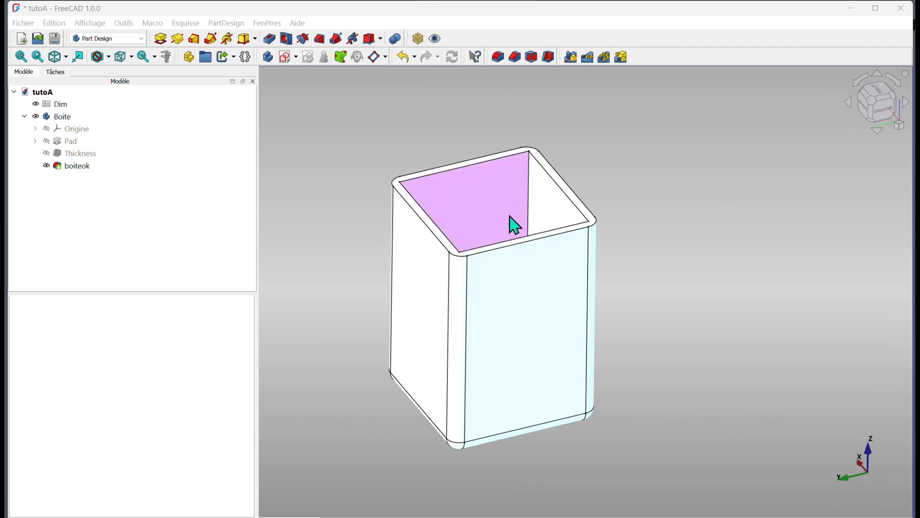
left_click(63, 166)
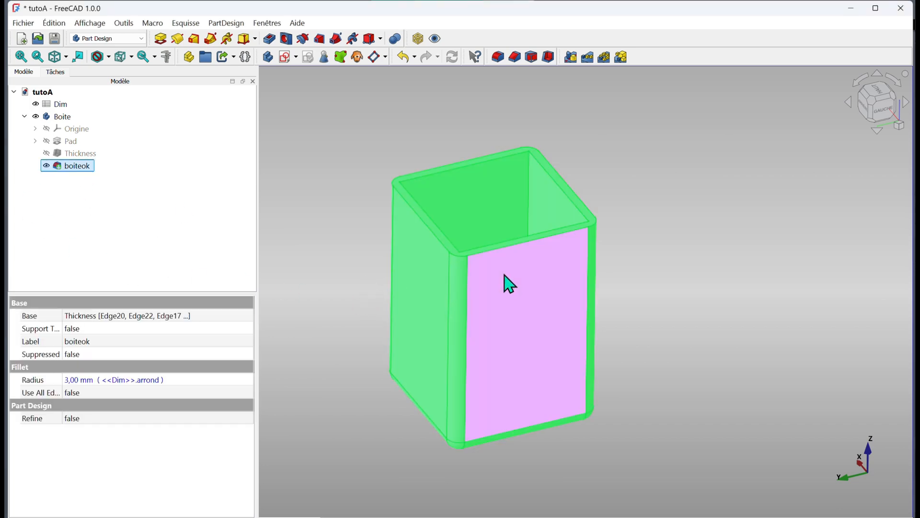
right_click(497, 331)
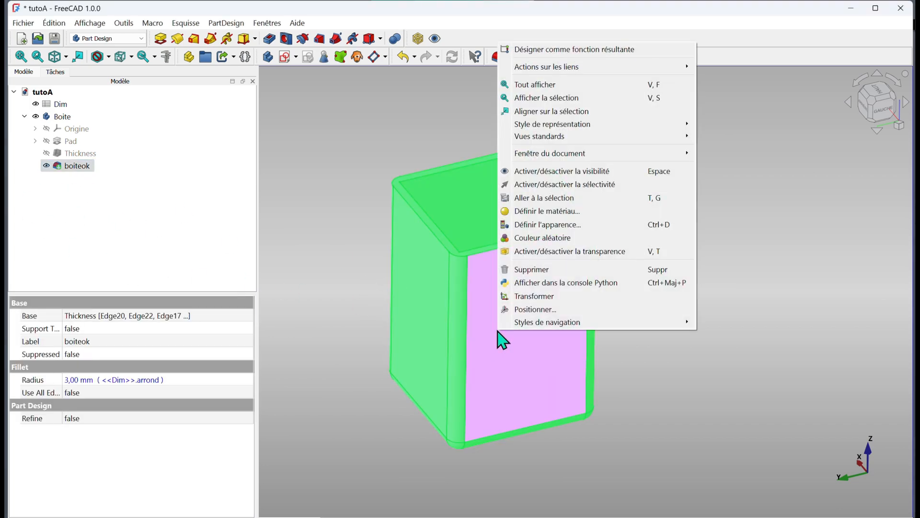
left_click(560, 226)
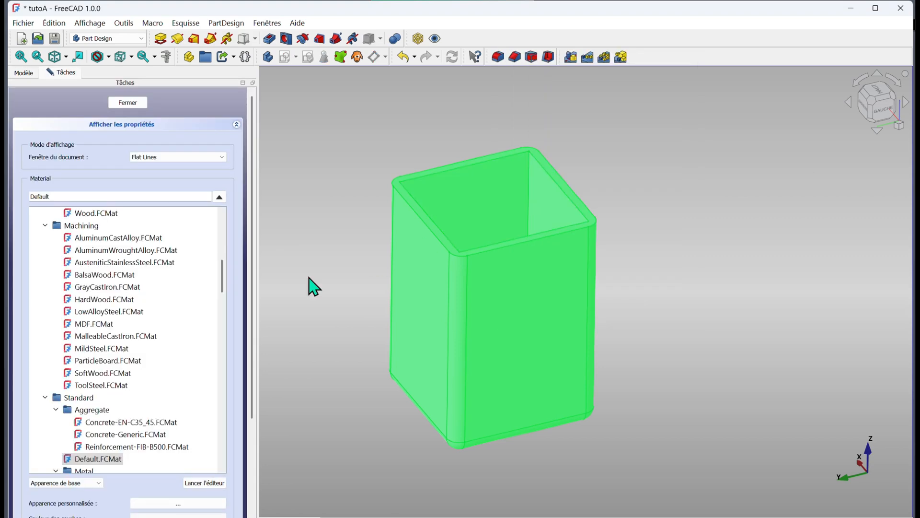
left_click(196, 502)
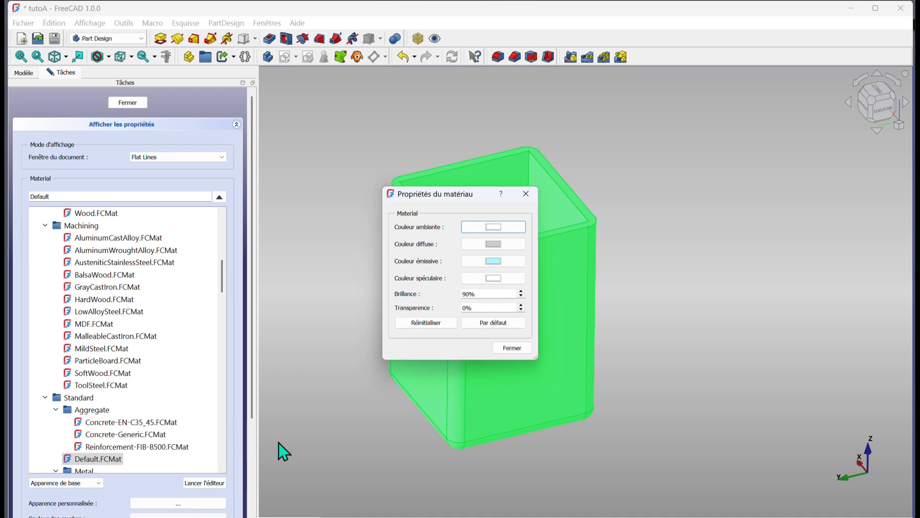
left_click(497, 263)
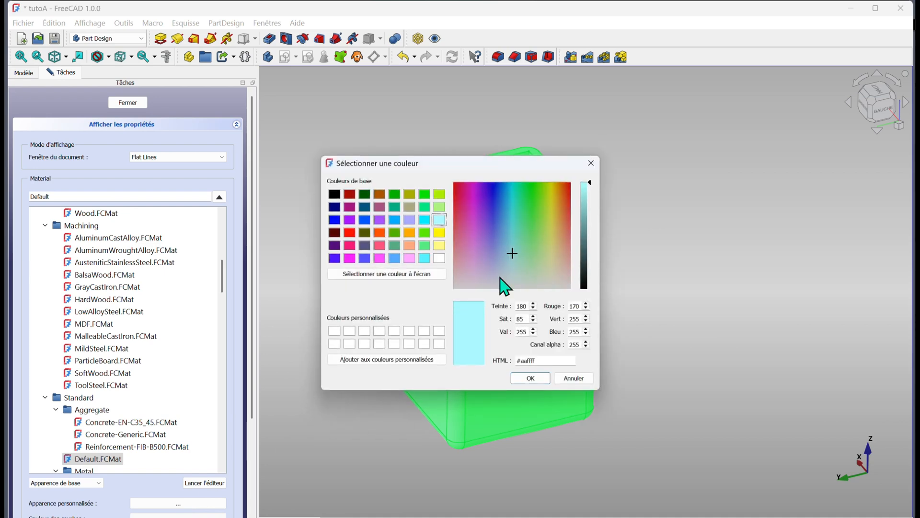
left_click(438, 233)
left_click(530, 378)
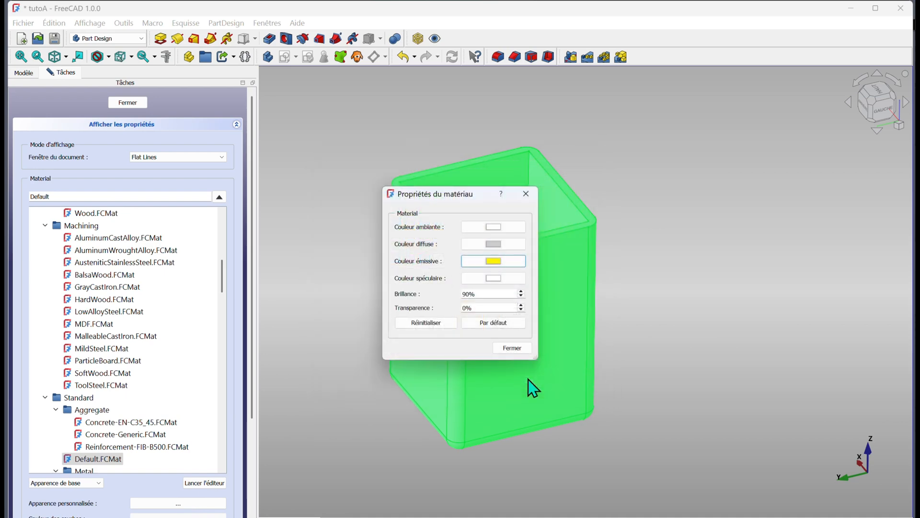
left_click(508, 345)
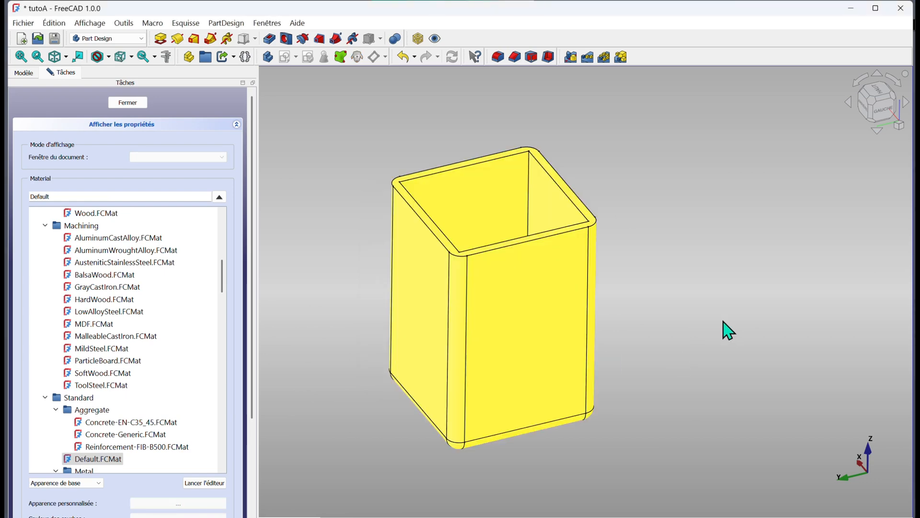
left_click(136, 103)
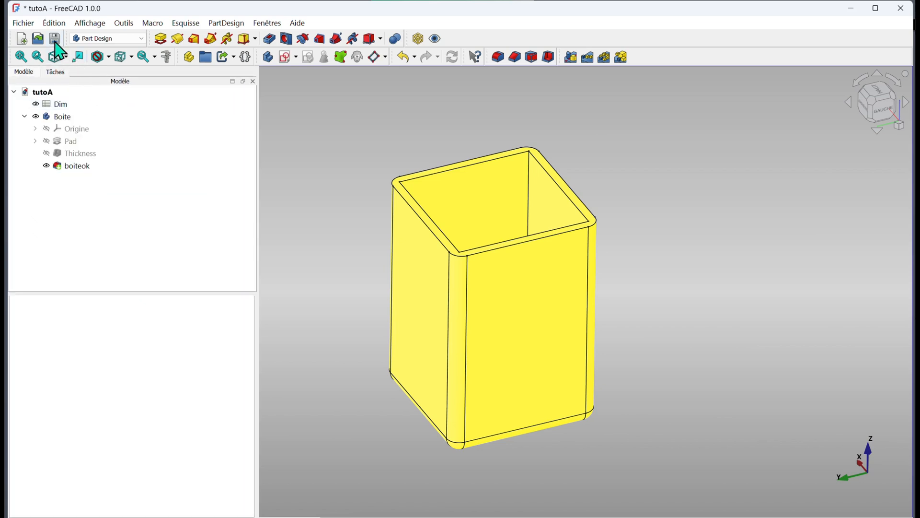
left_click(54, 40)
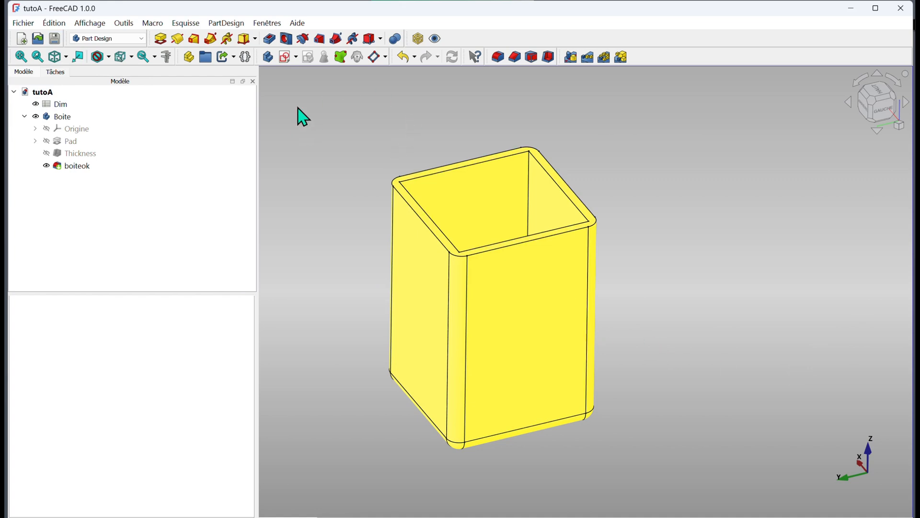
Step: Create a new body, name it couvercle and save the document
left_click(269, 57)
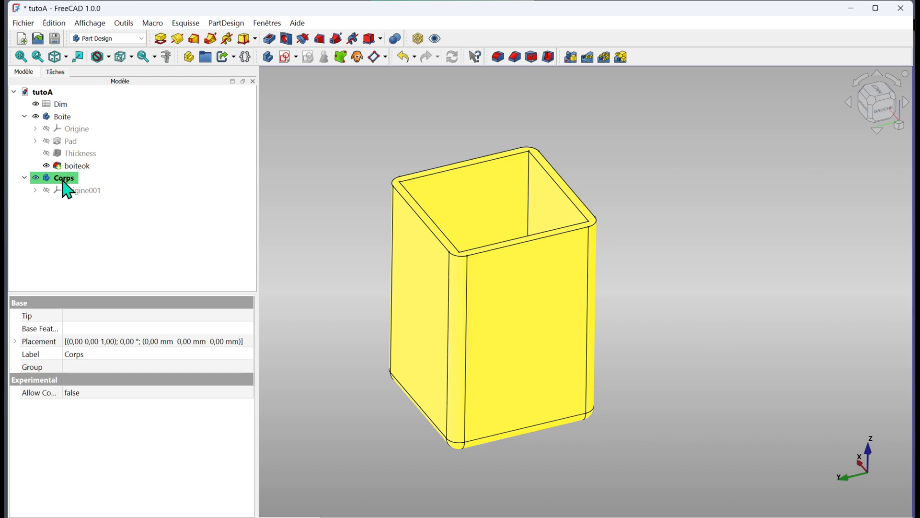
left_click(64, 181)
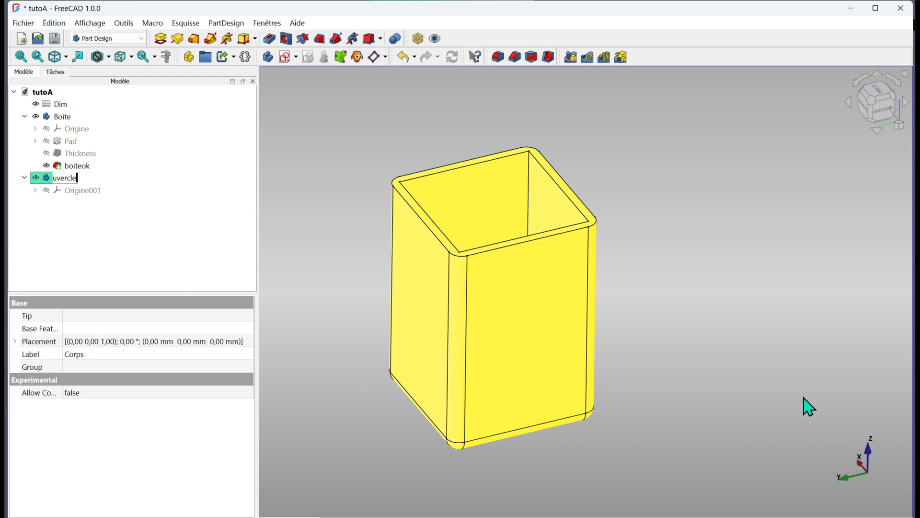
key("Return")
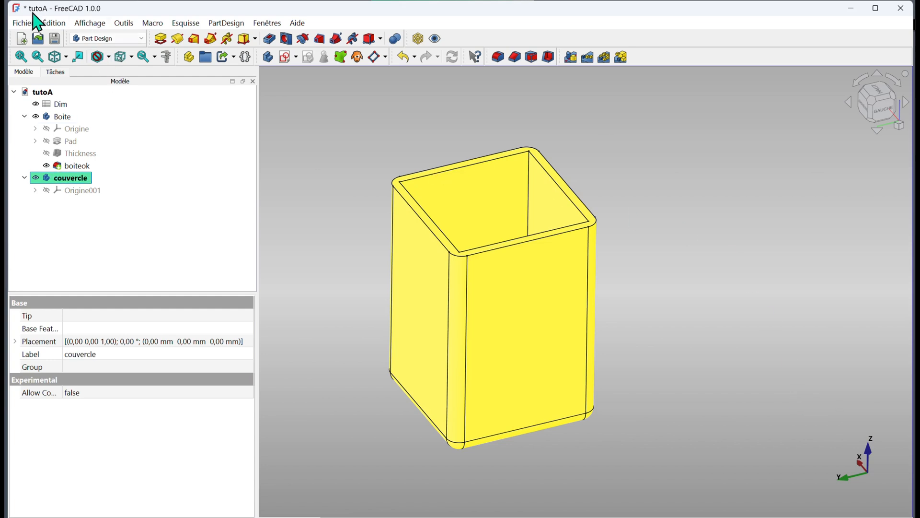
left_click(56, 39)
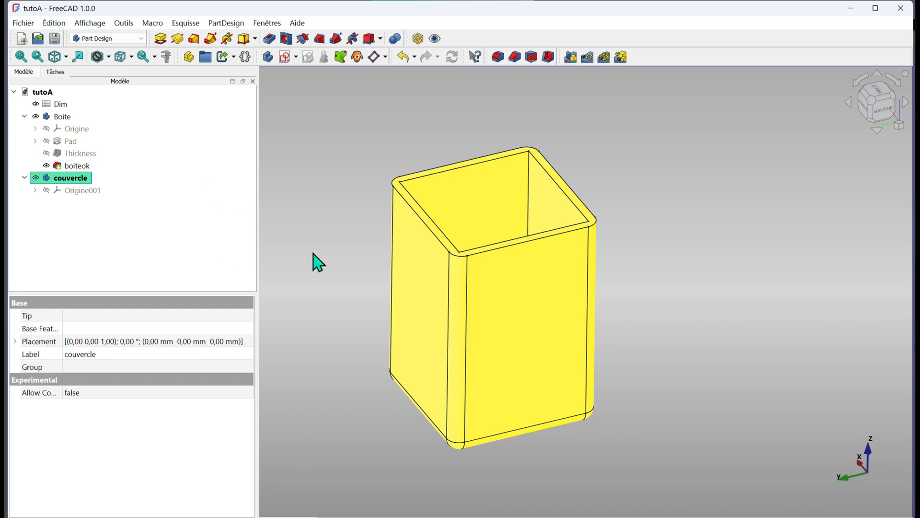
middle_click_drag(653, 225, 647, 303)
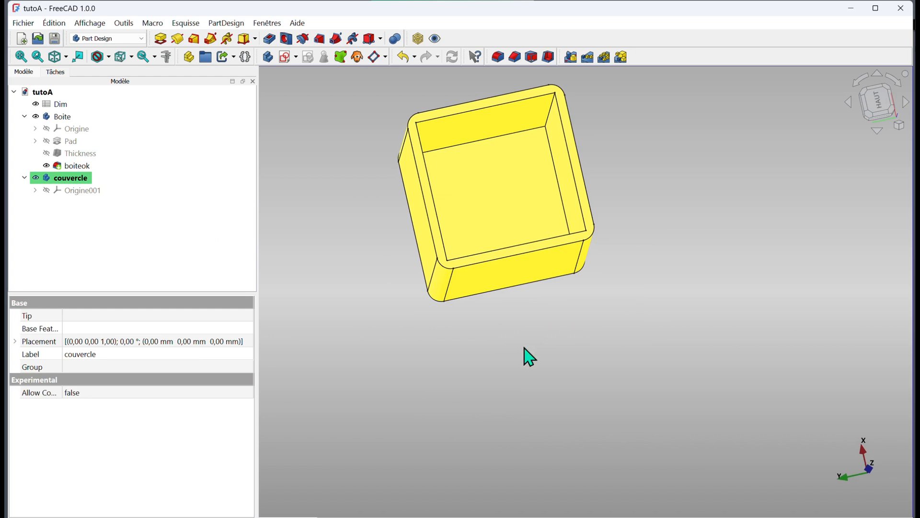
middle_click_drag(488, 363, 477, 407)
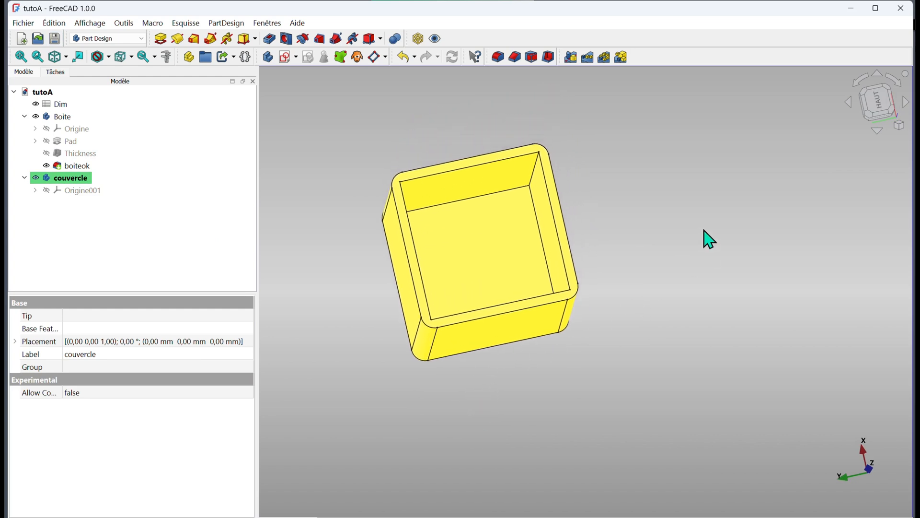
Step: Create a sub-shape binder from the box's top rim face in the couvercle body
middle_click_drag(676, 235, 678, 253)
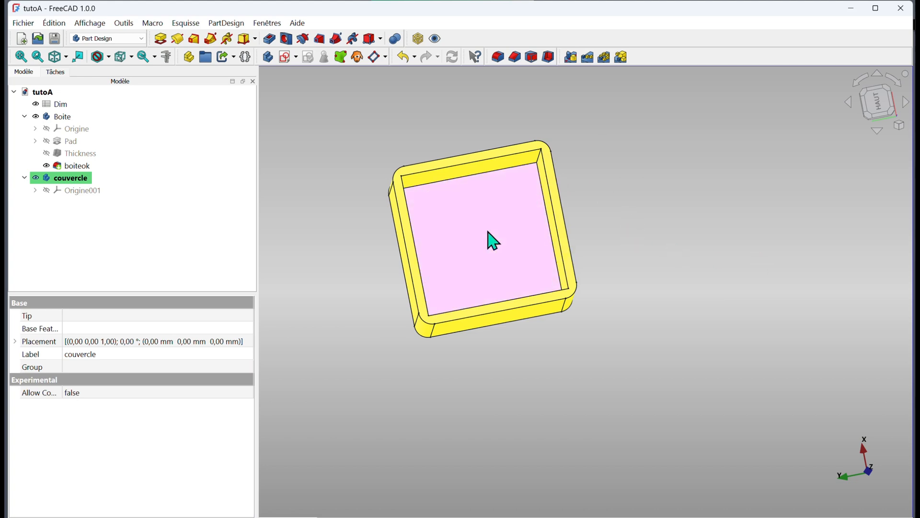
scroll(479, 128, "up", 5)
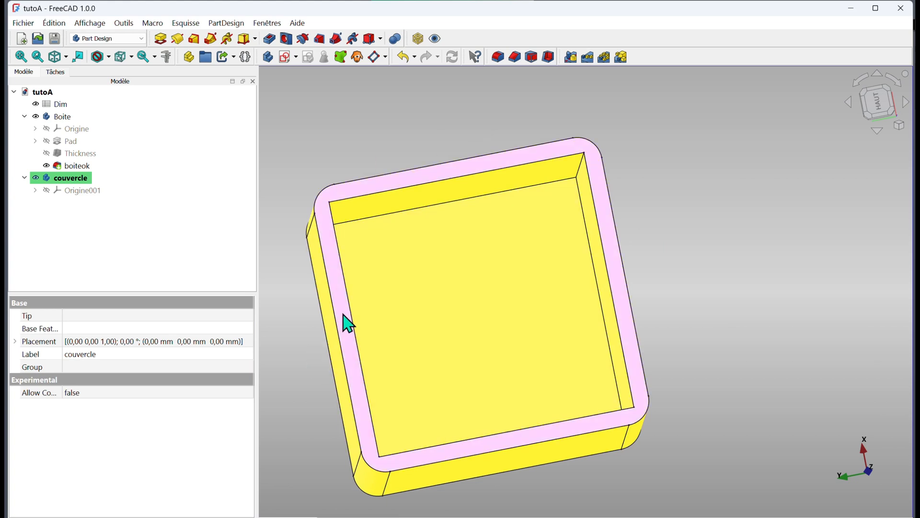
left_click(345, 323)
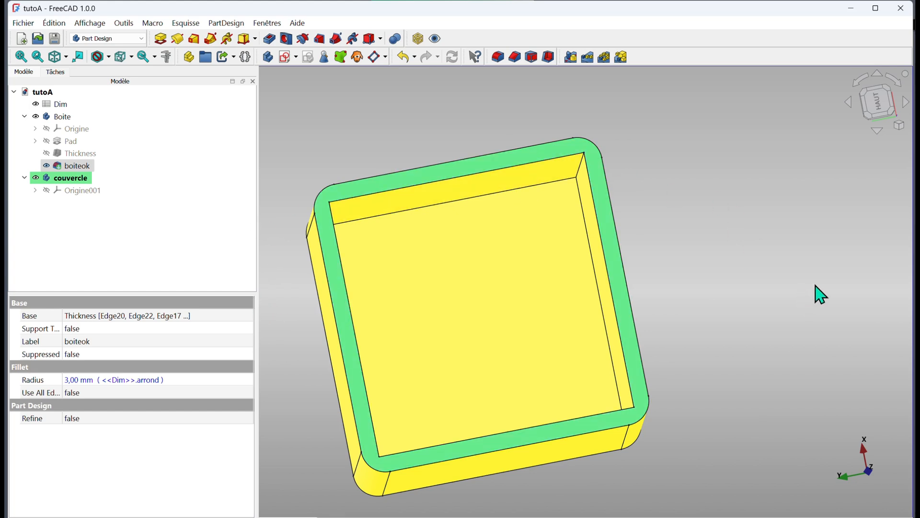
left_click(341, 58)
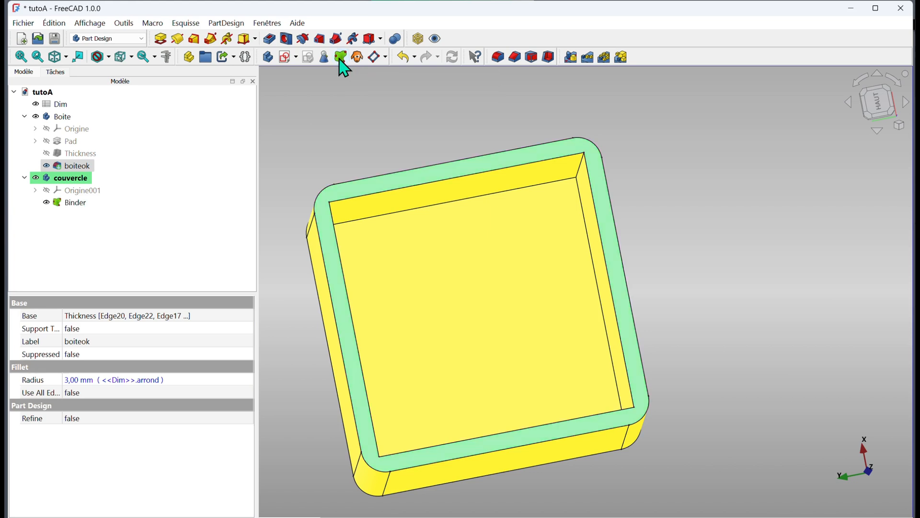
left_click(76, 204)
left_click(233, 25)
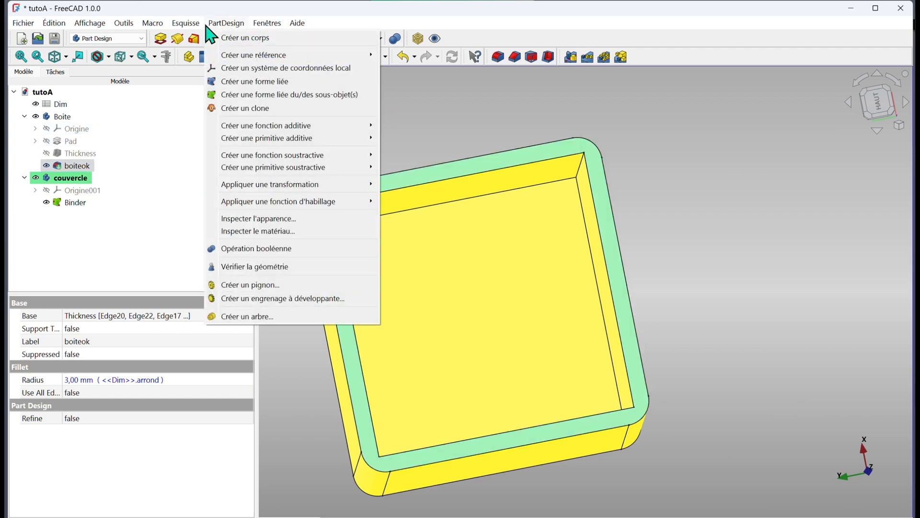
mouse_move(191, 24)
mouse_move(232, 24)
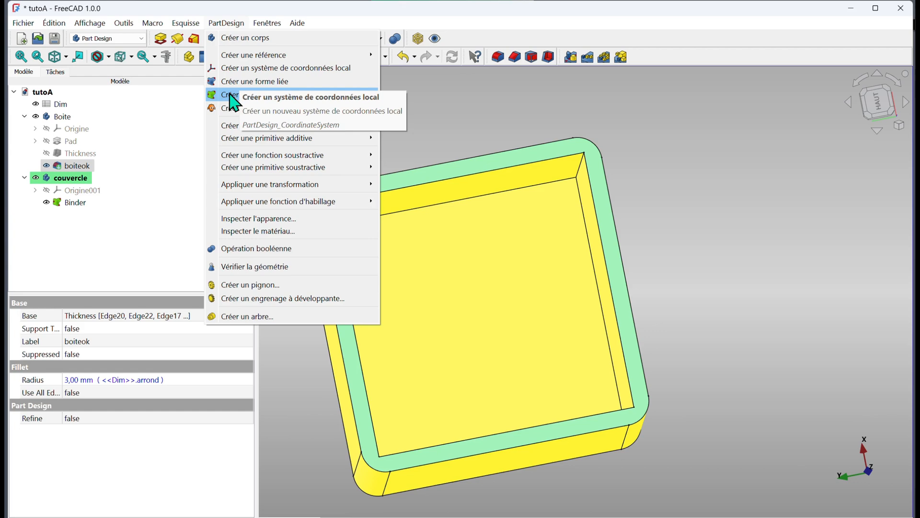
left_click(432, 128)
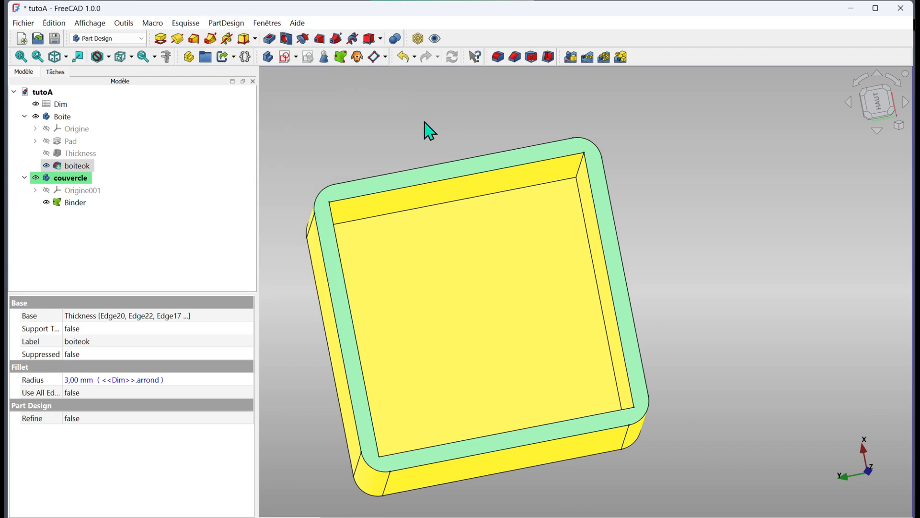
left_click(425, 127)
Step: Clear the face selection and hide the Boite body, leaving the binder visible
left_click(372, 194)
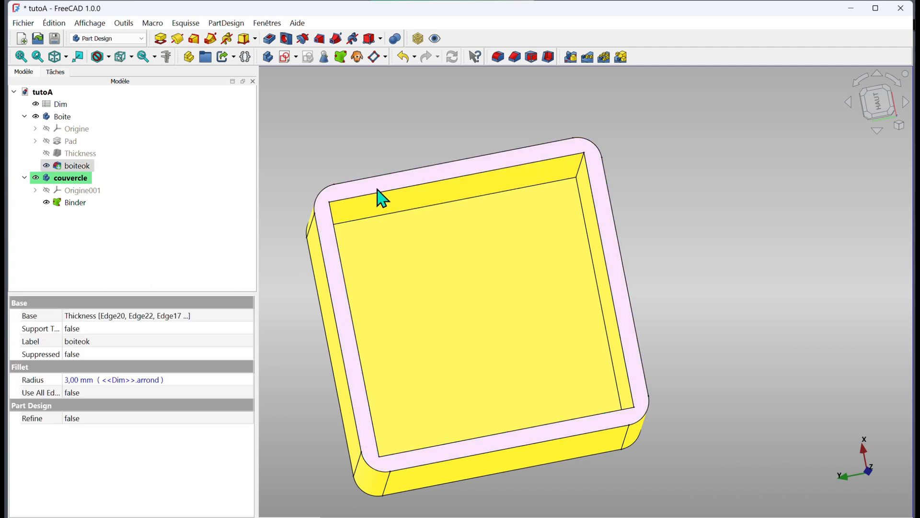
left_click(382, 140)
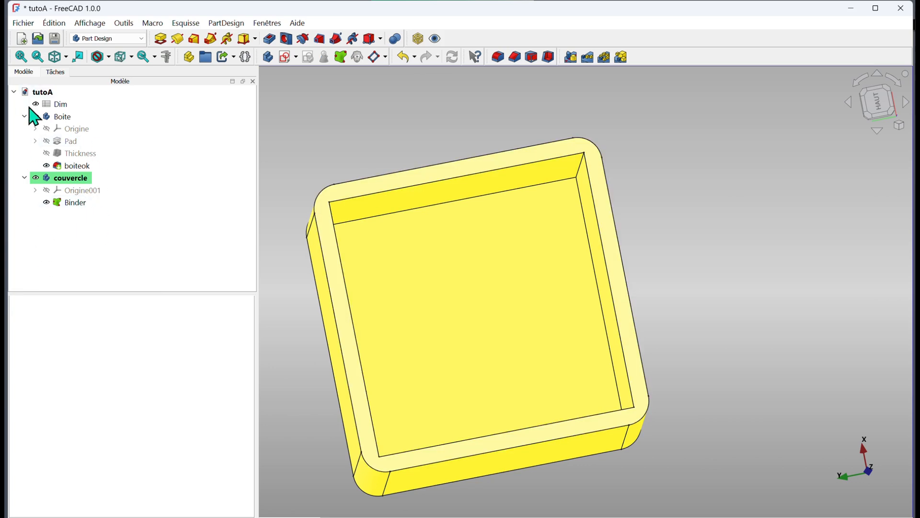
left_click(36, 118)
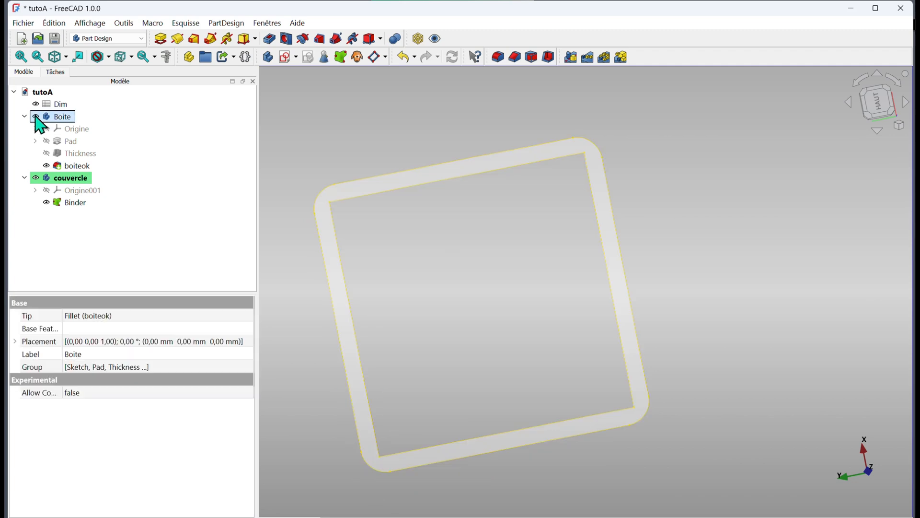
middle_click_drag(773, 387, 749, 399)
left_click(737, 393)
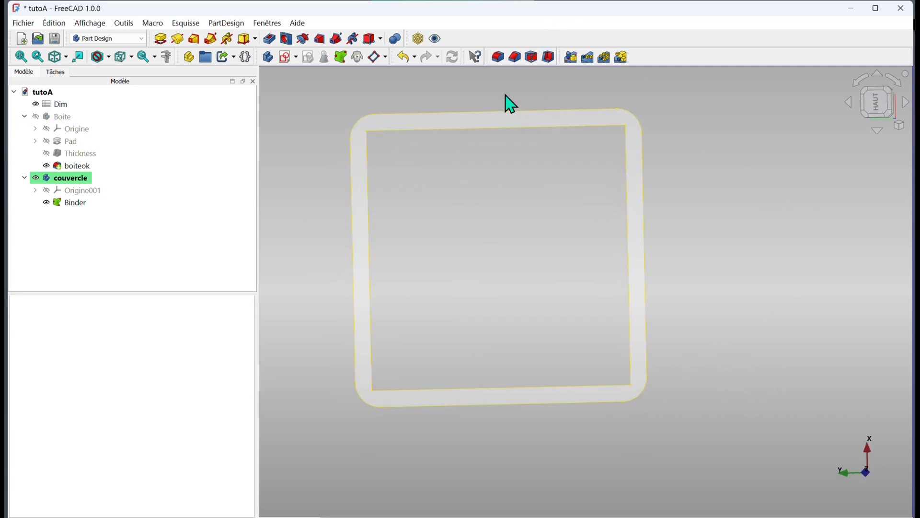
Step: Create a datum plane attached to the binder's face in Face du plan mode with zero offsets
left_click(493, 120)
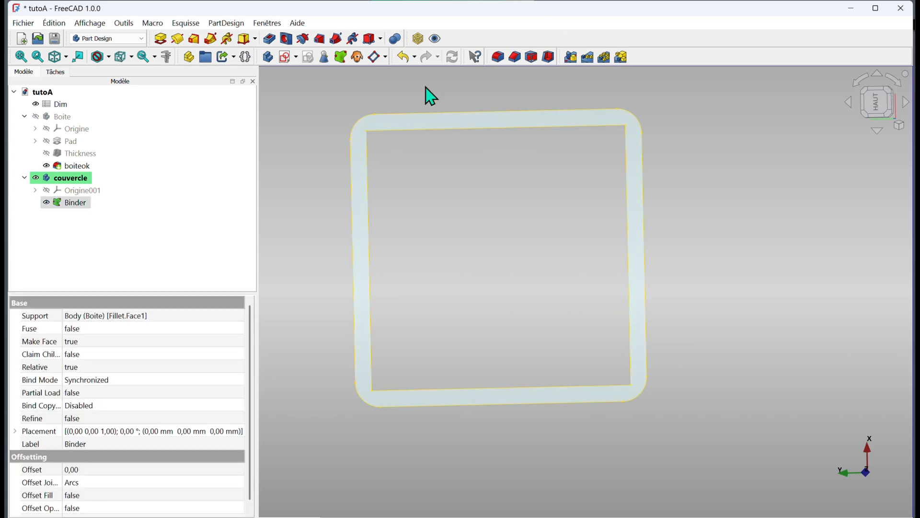
left_click(373, 58)
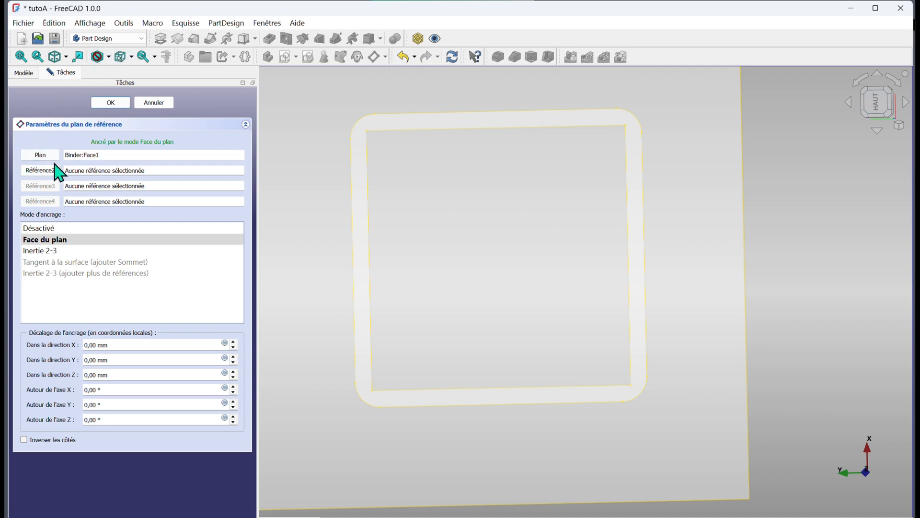
left_click(115, 103)
middle_click_drag(601, 357, 606, 376)
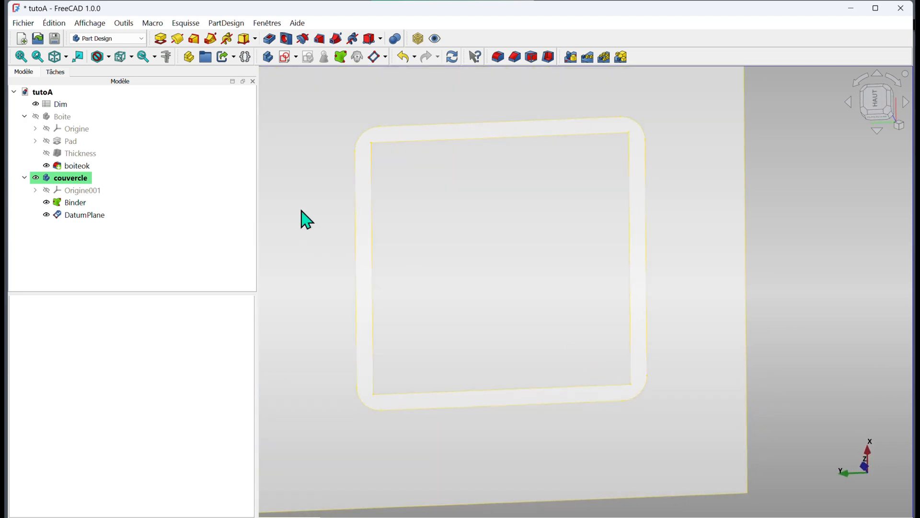
Step: Start a new sketch on the datum plane in the couvercle body
left_click(316, 202)
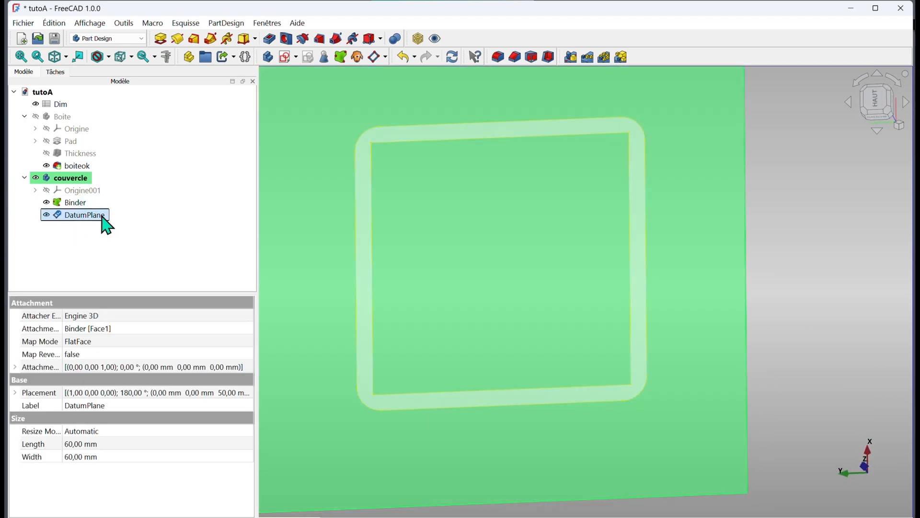
left_click(286, 57)
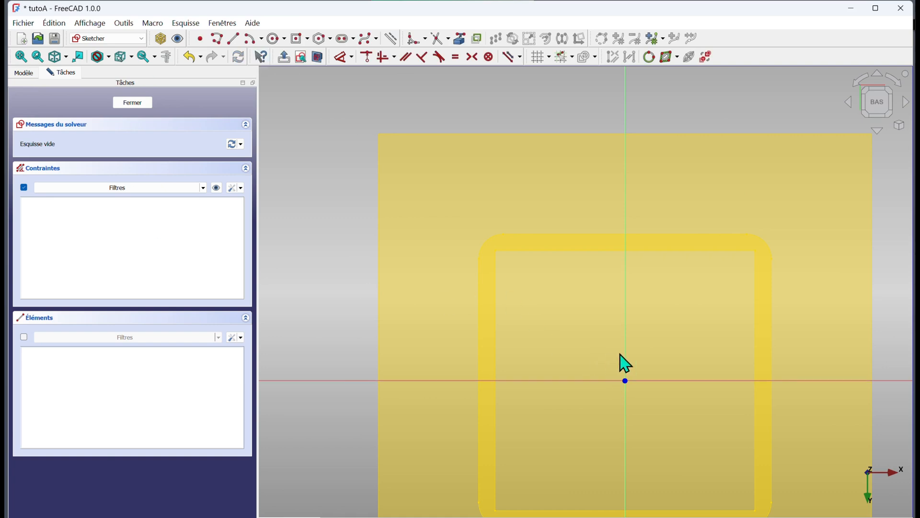
mouse_move(620, 353)
middle_mouse_down()
mouse_move(546, 302)
mouse_move(526, 245)
middle_mouse_up()
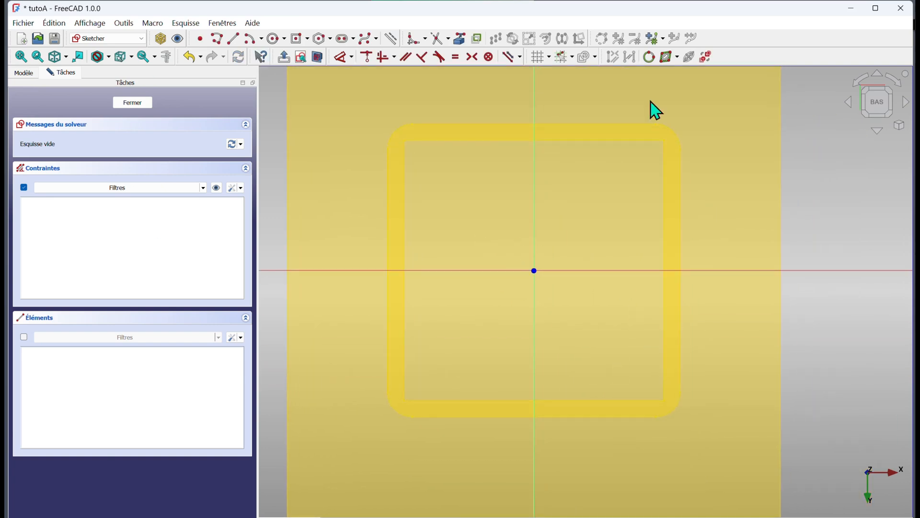
Step: Draw a rectangle centred on the origin that surrounds the binder outline, using the Centre, largeur, hauteur mode
left_click(297, 39)
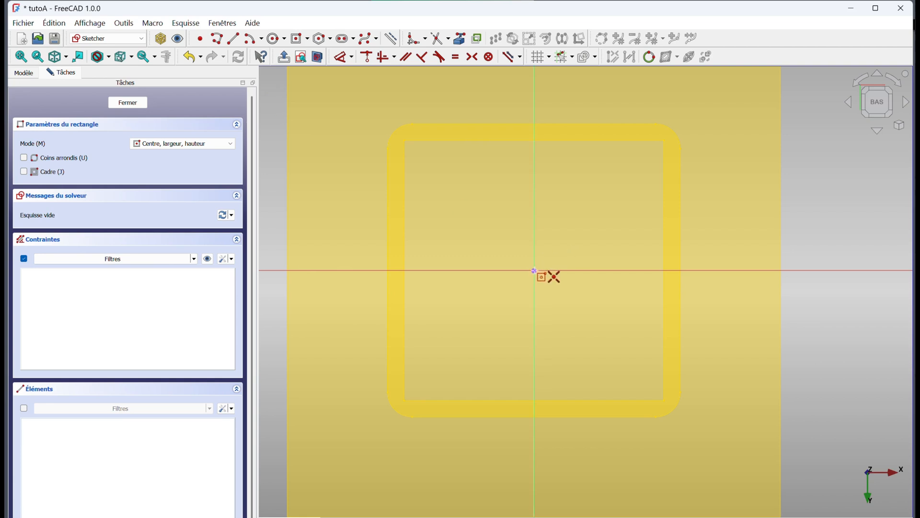
left_click(538, 275)
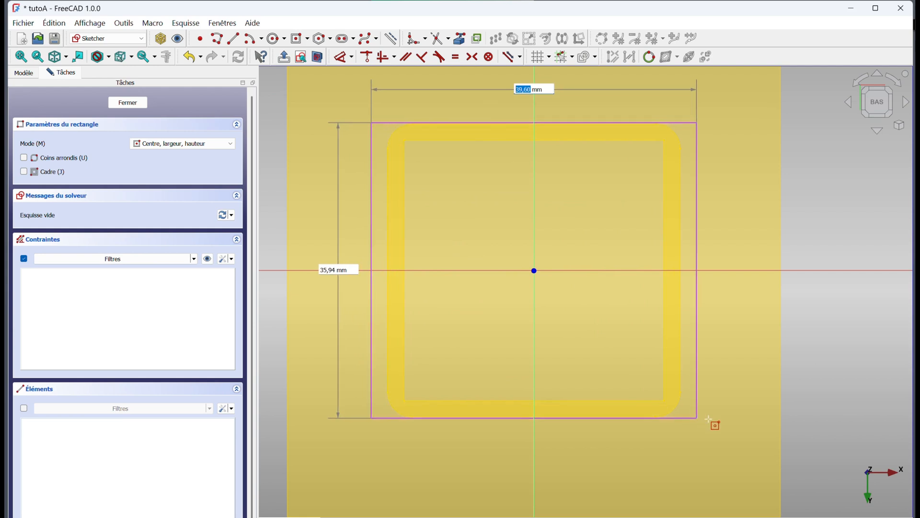
left_click(751, 440)
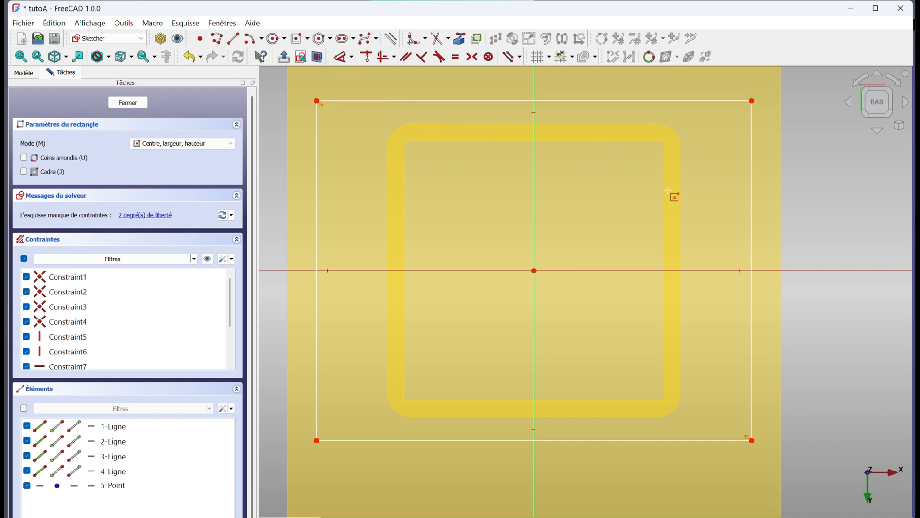
key("Escape")
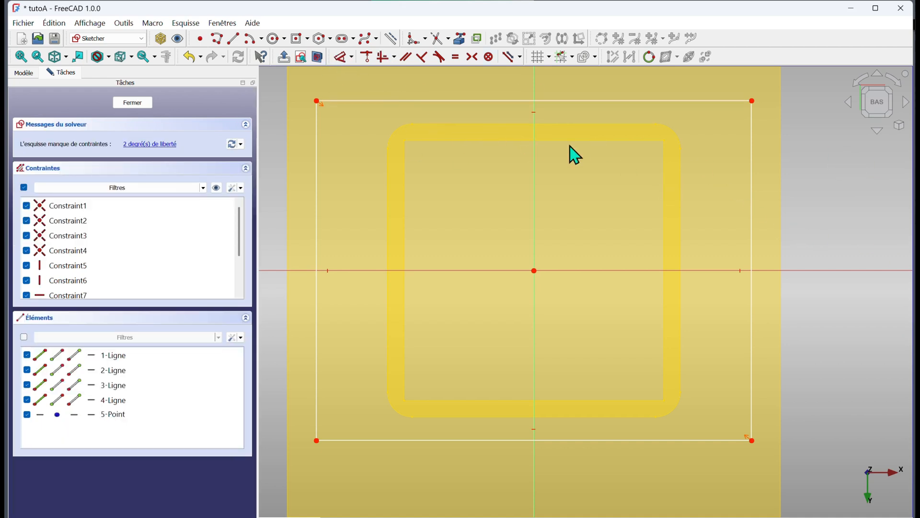
Step: Constrain two adjacent rectangle sides to equal length and shrink the square slightly around the binder outline
left_click(570, 101)
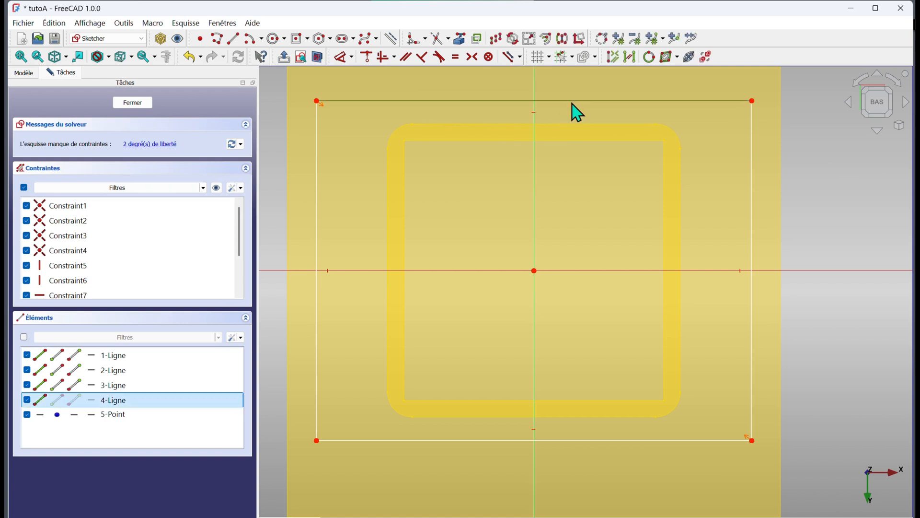
left_click(751, 161)
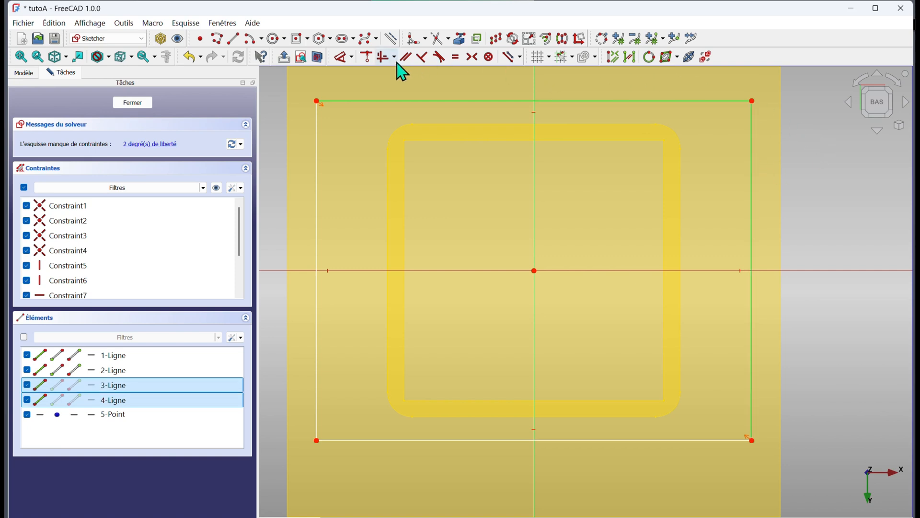
left_click(456, 59)
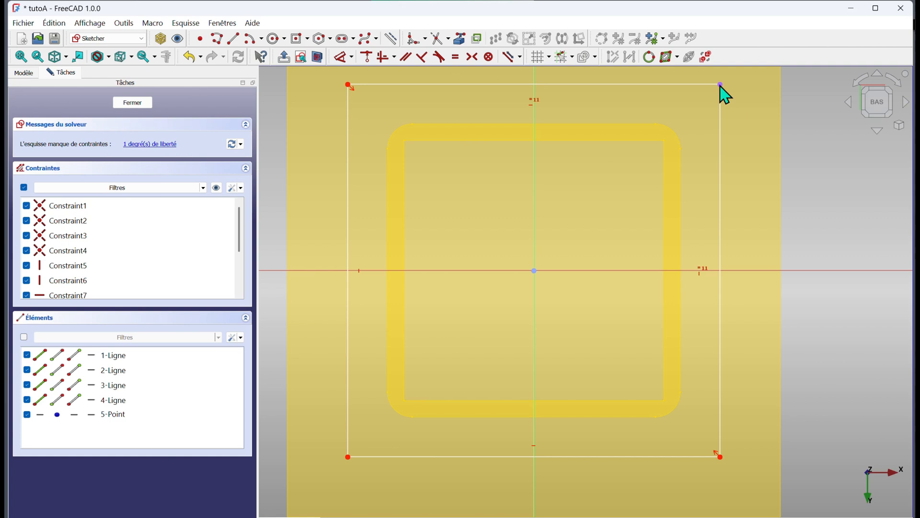
mouse_move(719, 91)
left_mouse_down()
mouse_move(672, 116)
mouse_move(695, 113)
mouse_move(684, 119)
mouse_move(704, 100)
left_mouse_up()
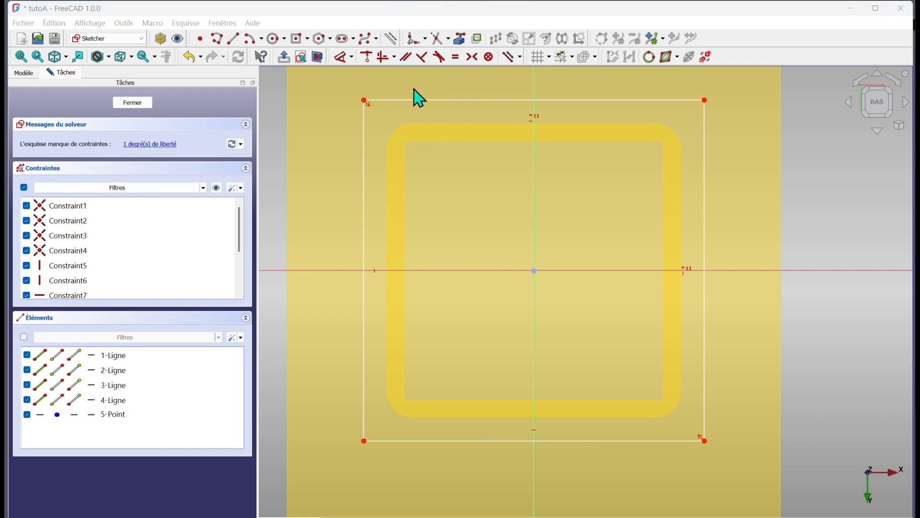
Step: Bring the binder's upper outer edge into the sketch as external geometry
left_click(458, 38)
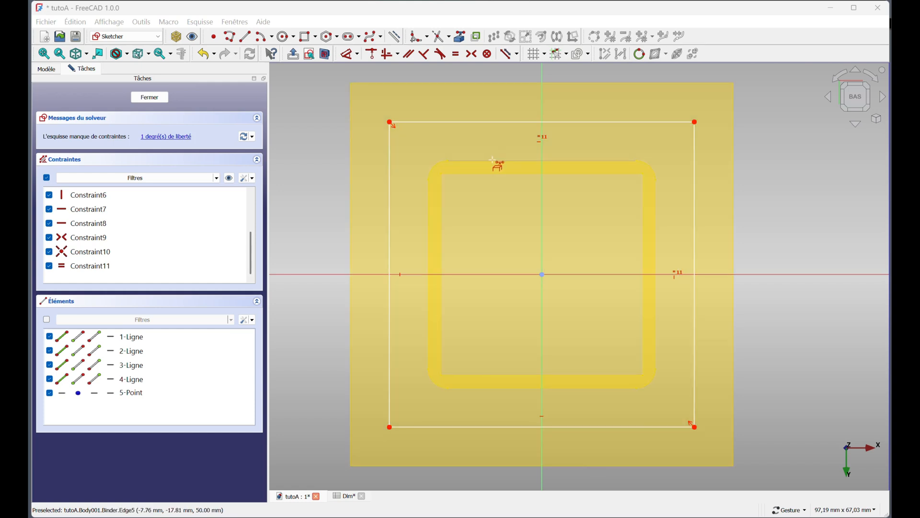
left_click(493, 159)
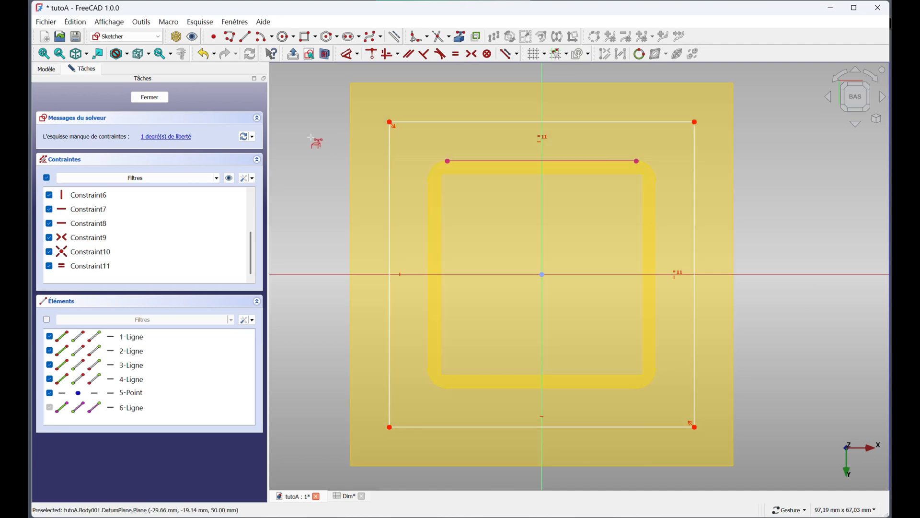
left_click(390, 123)
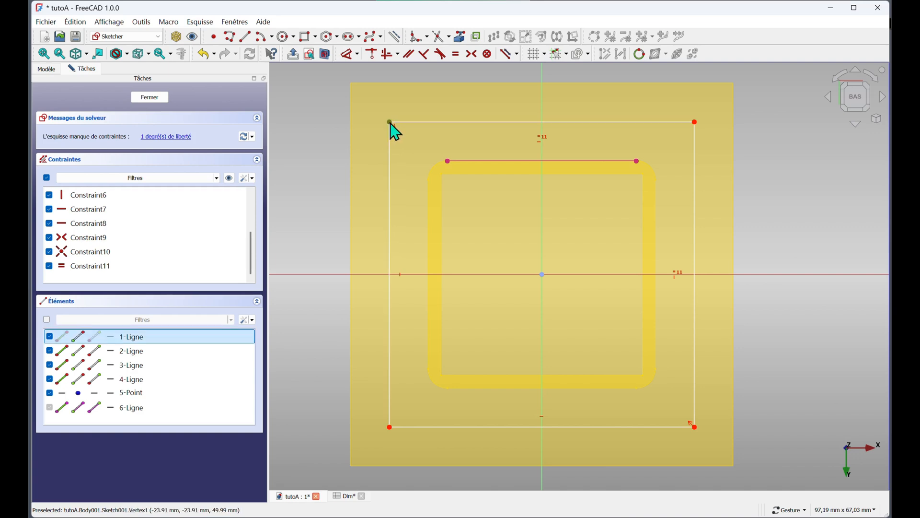
key("Escape")
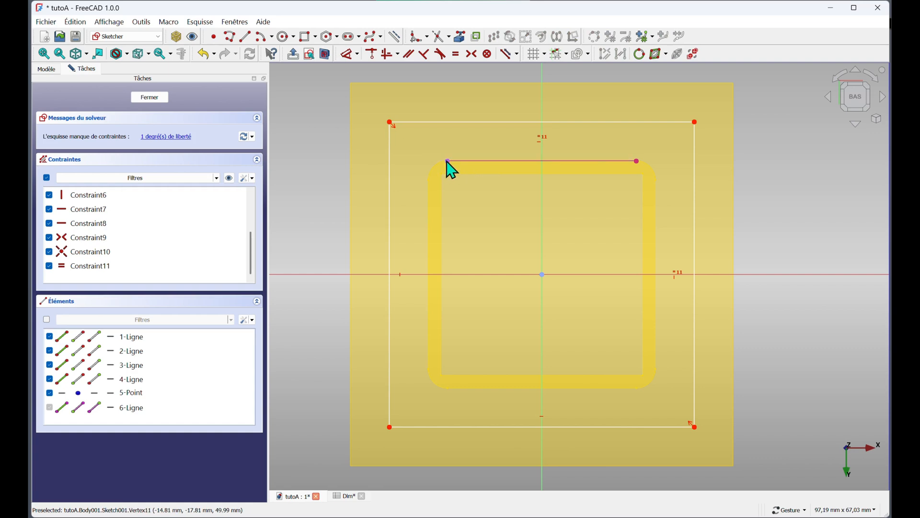
Step: Add a vertical distance dimension between the square's upper corner and the nearest endpoint of the projected binder edge
left_click(448, 162)
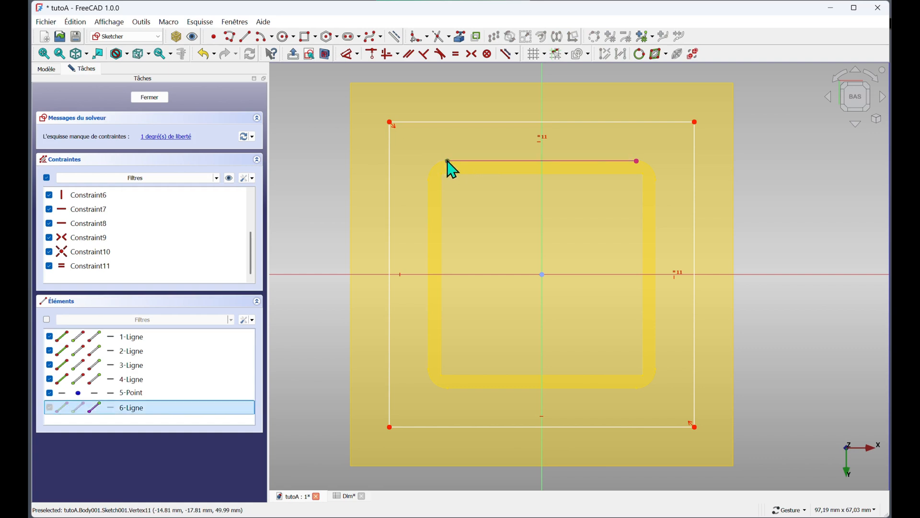
left_click(390, 122)
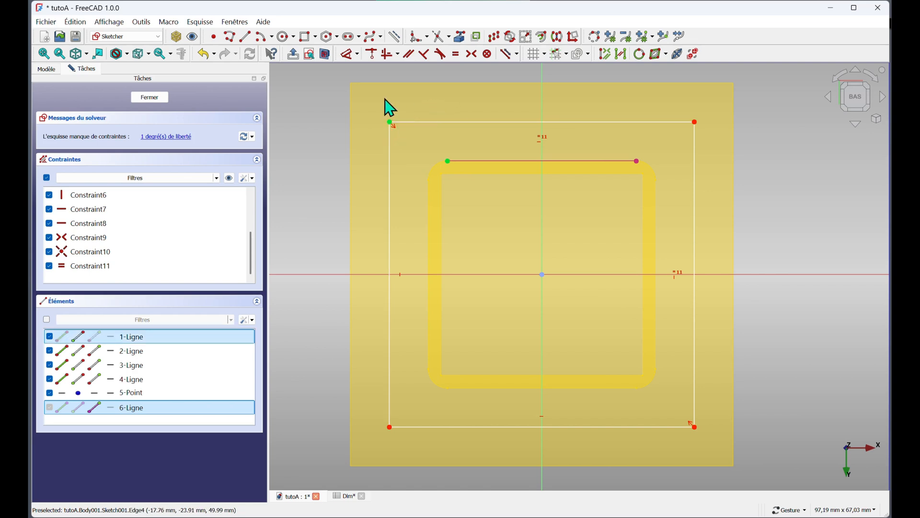
left_click(349, 55)
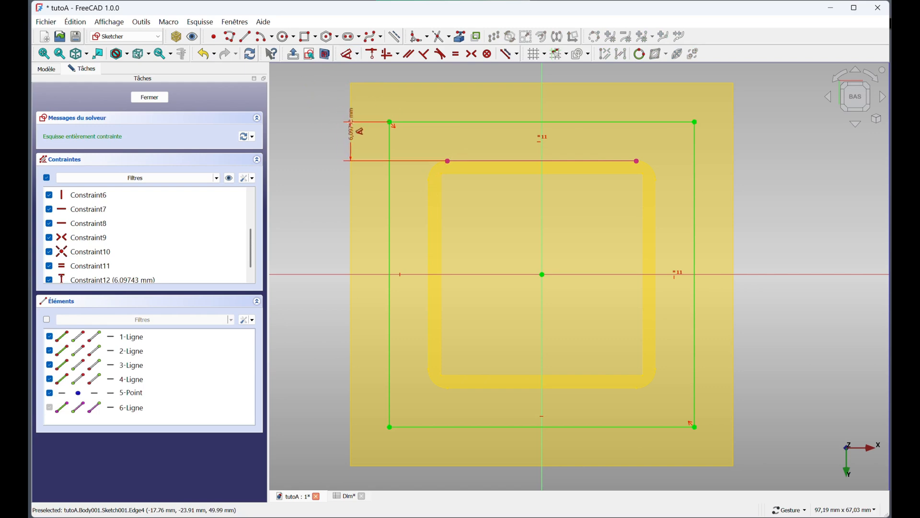
right_click_drag(330, 118, 349, 117)
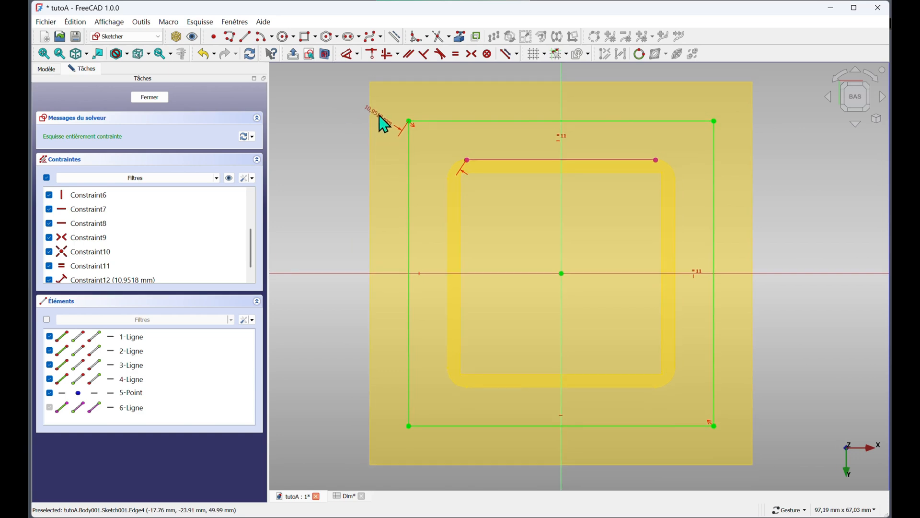
key("m")
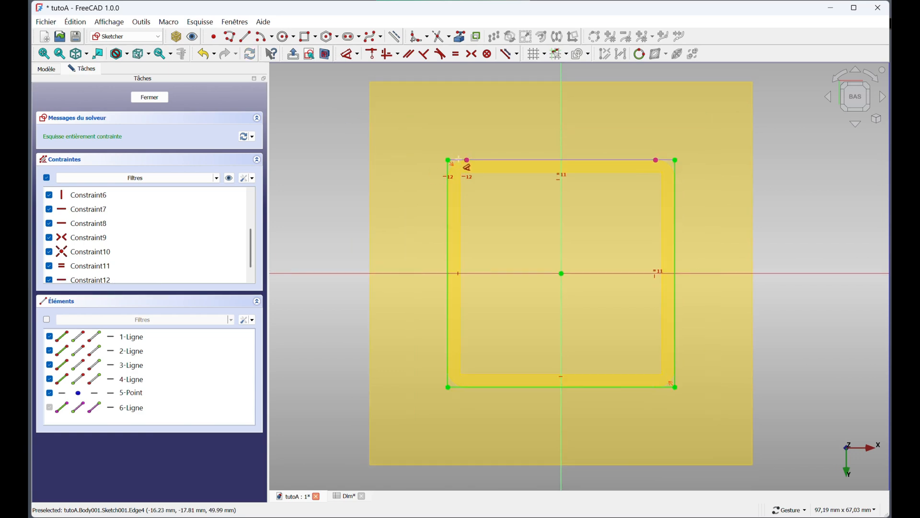
key("m")
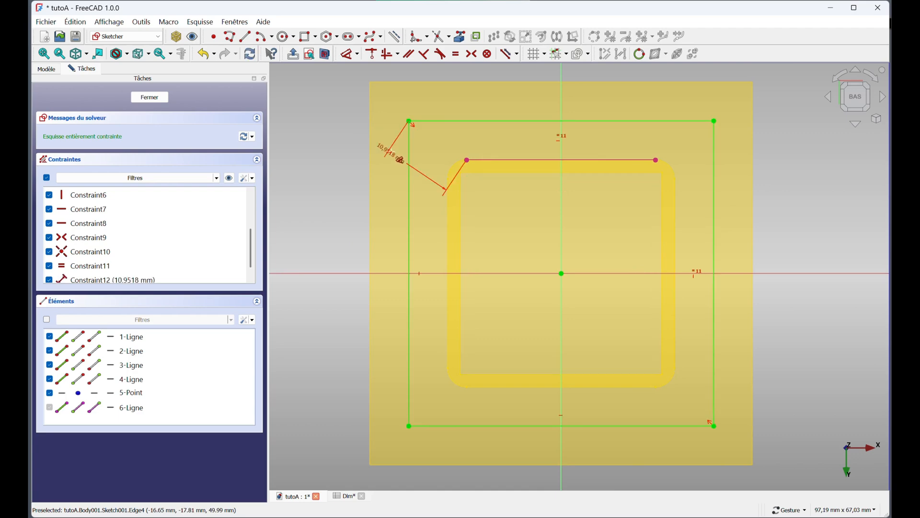
key("m")
left_click(395, 129)
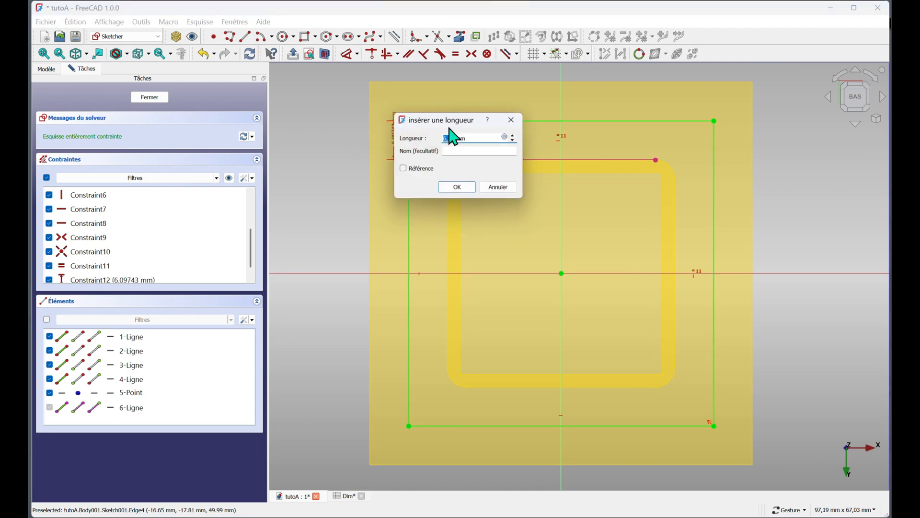
Step: Drive the vertical distance dimension with the expression <<Dim>>.jeucouv
left_click(504, 137)
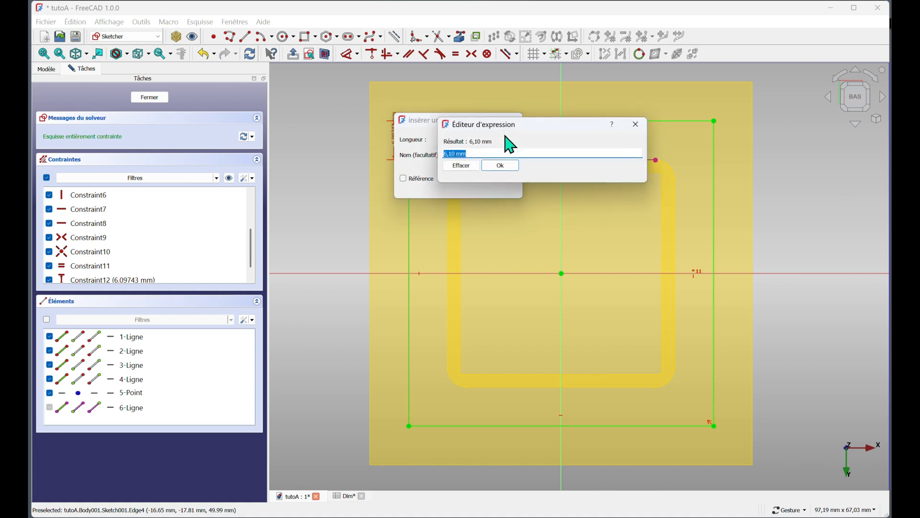
type("<<d")
left_click(458, 161)
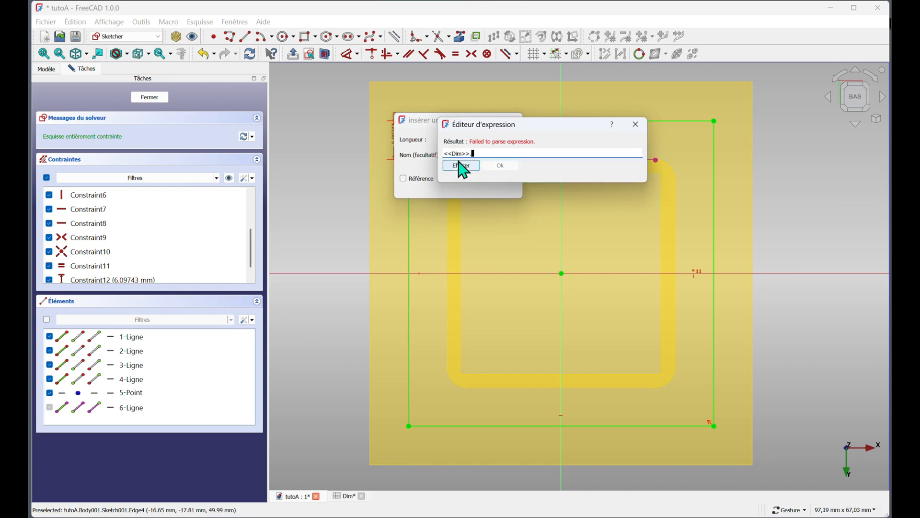
type("je")
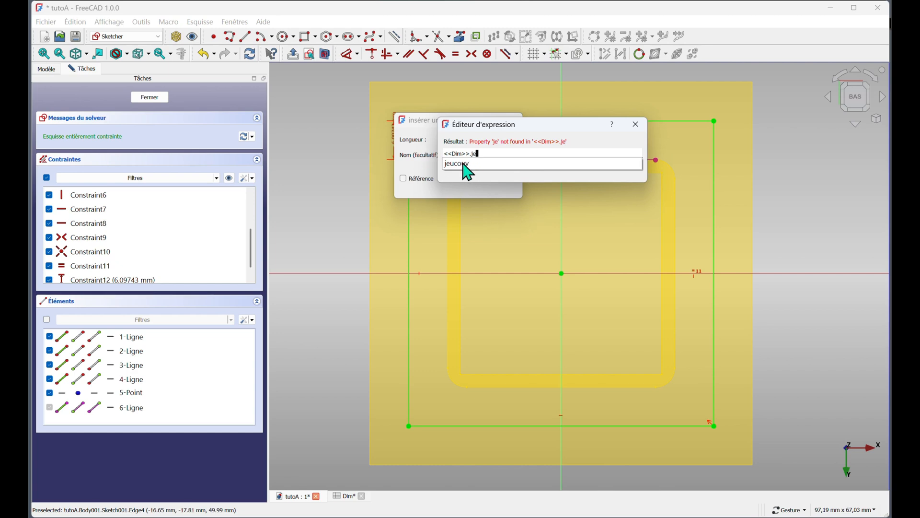
left_click(464, 166)
left_click(496, 164)
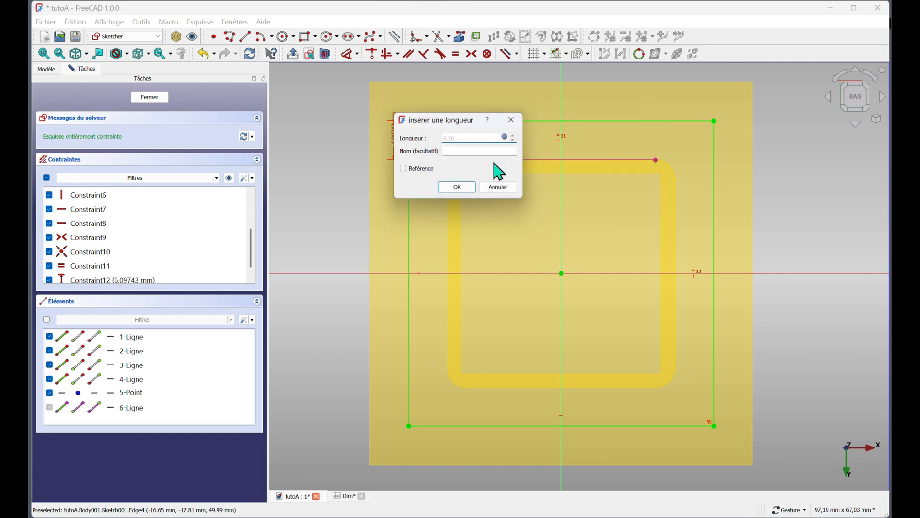
left_click(457, 187)
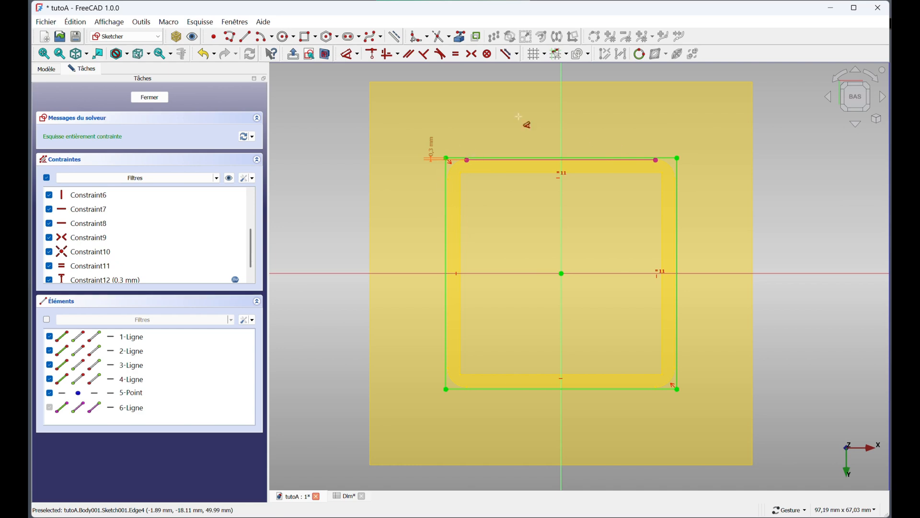
Step: Close the sketch and hide the datum plane in the couvercle body
left_click(149, 98)
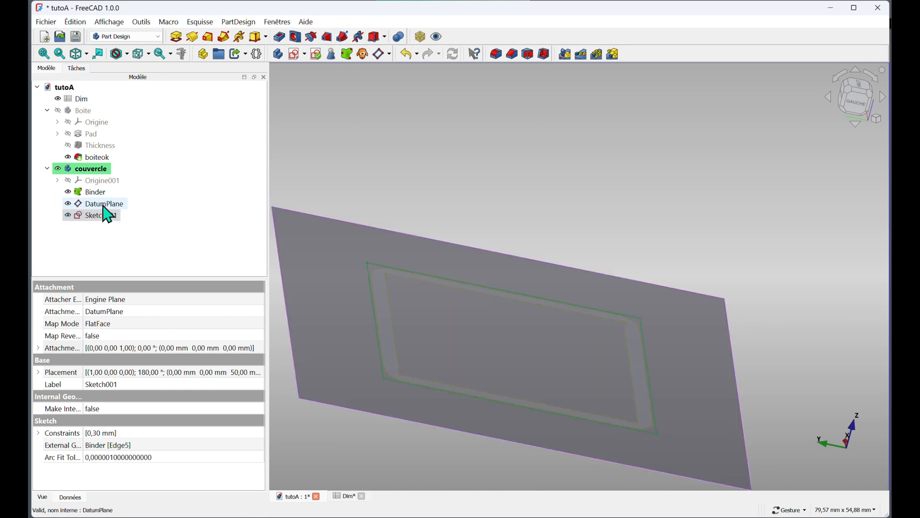
left_click(68, 205)
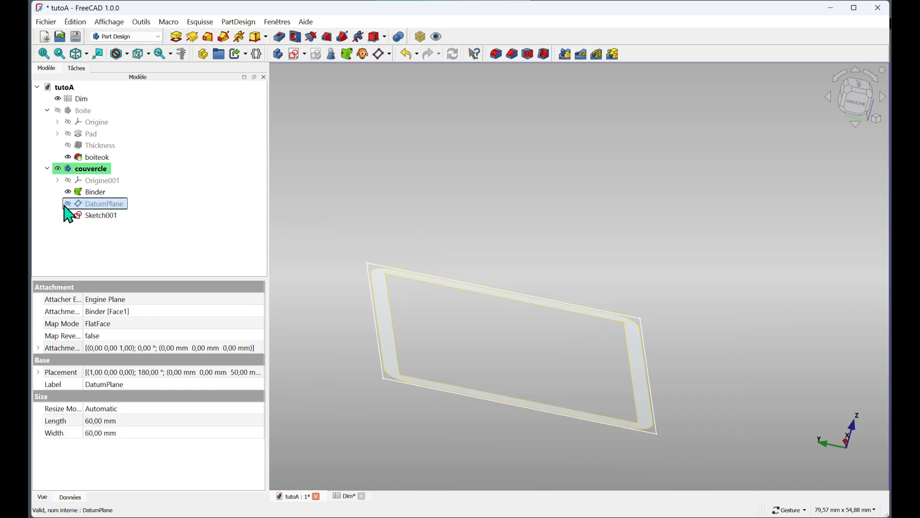
left_click_drag(733, 319, 674, 332)
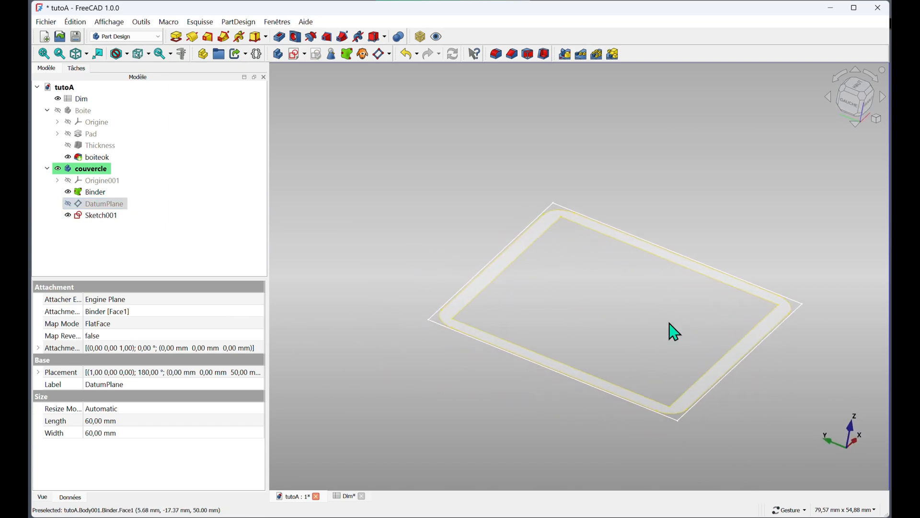
left_click_drag(729, 412, 773, 403)
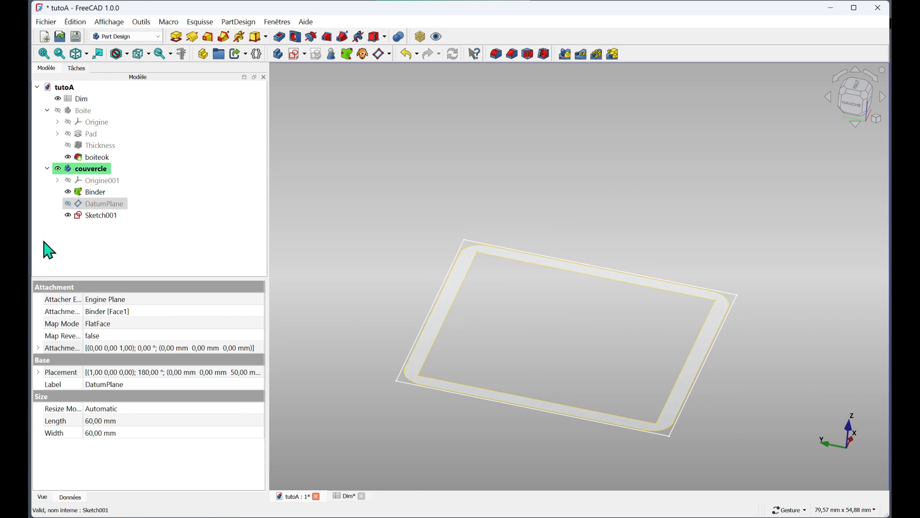
Step: Set the Z translation of the lid sketch's attachment offset to -10 mm and hide the binder
left_click(110, 218)
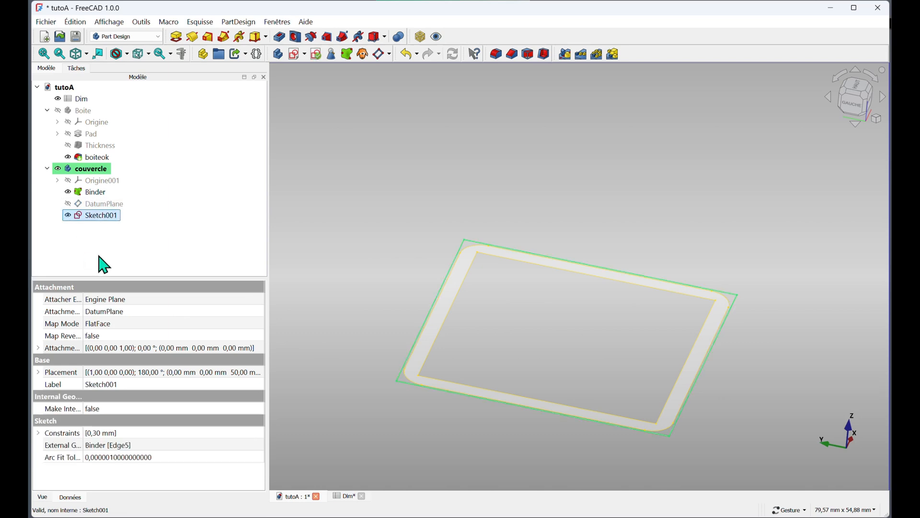
left_click(261, 352)
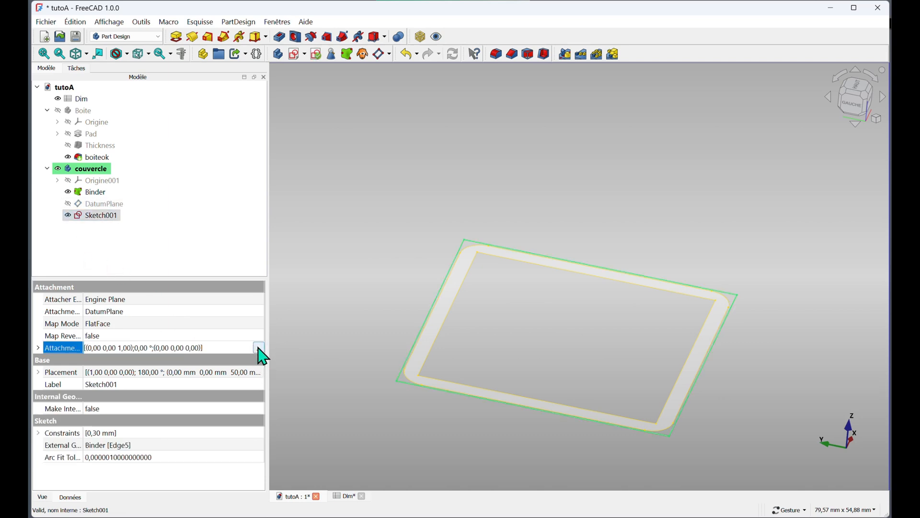
left_click(258, 349)
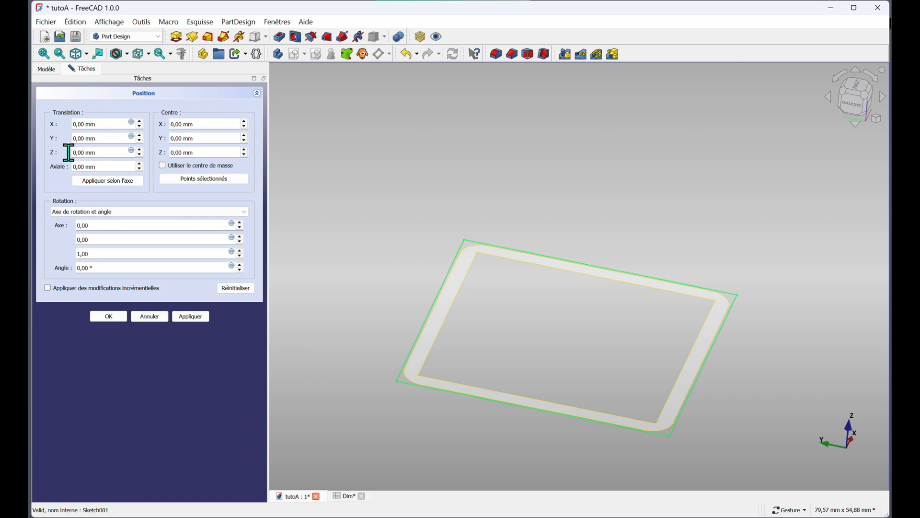
left_click(110, 155)
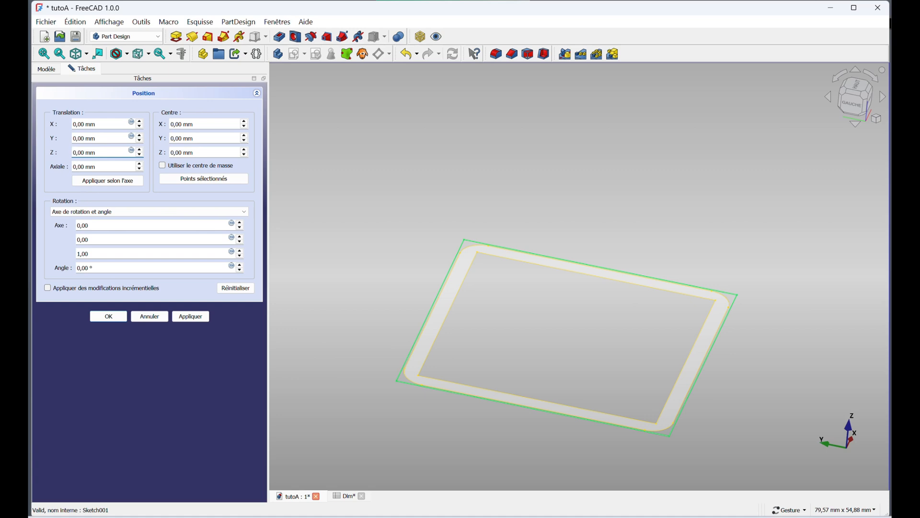
type("-1")
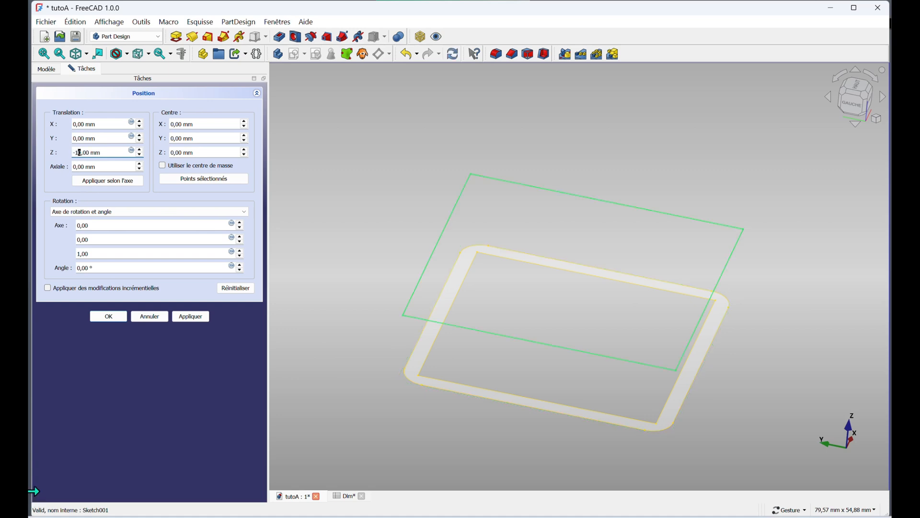
key("Return")
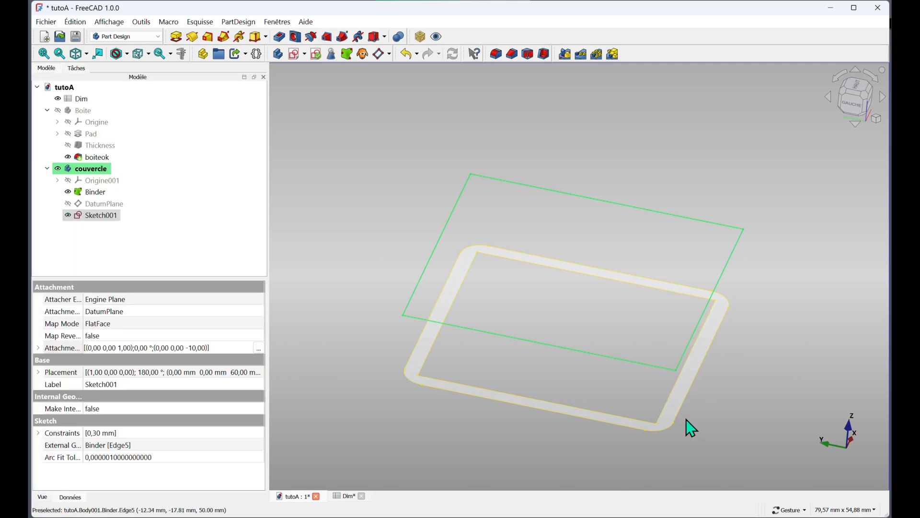
mouse_move(688, 427)
left_mouse_down()
mouse_move(701, 380)
mouse_move(717, 392)
left_mouse_up()
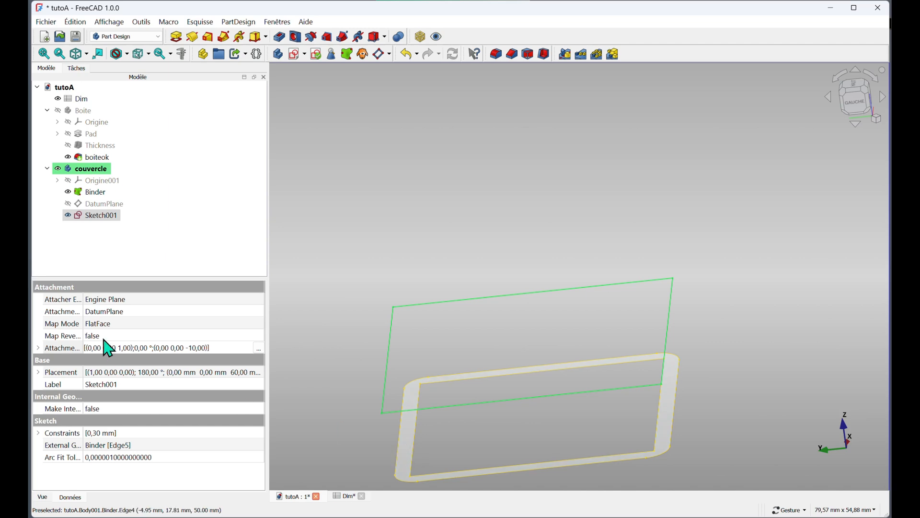
left_click(69, 193)
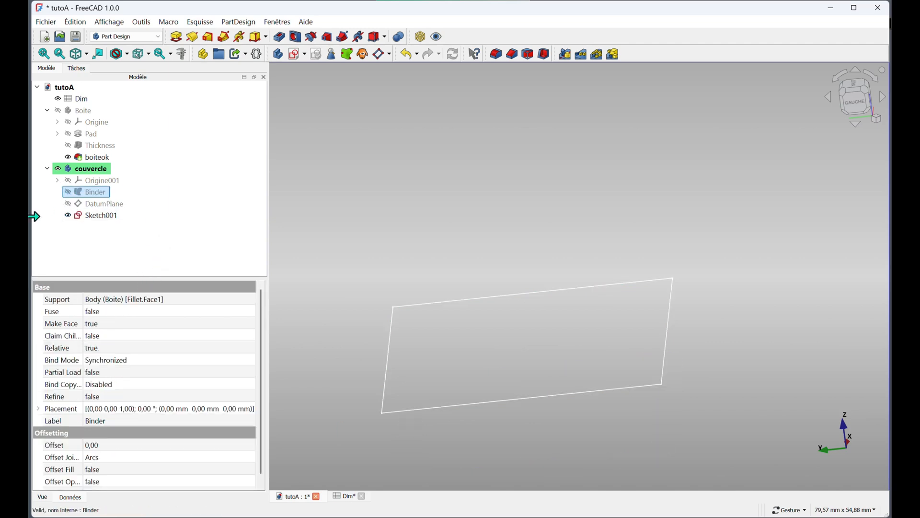
Step: Pad the lid sketch with its length driven by the expression <<Dim>>.hautcouv
left_click(94, 215)
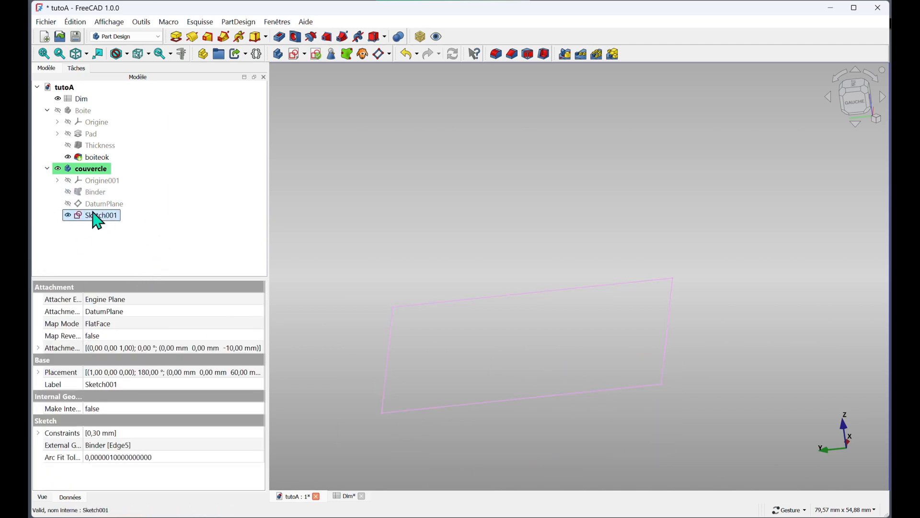
left_click(176, 37)
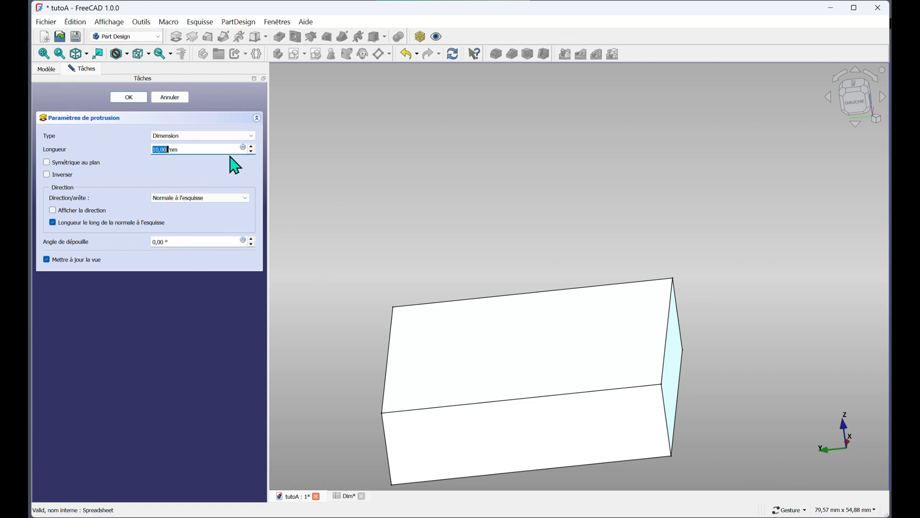
left_click(244, 147)
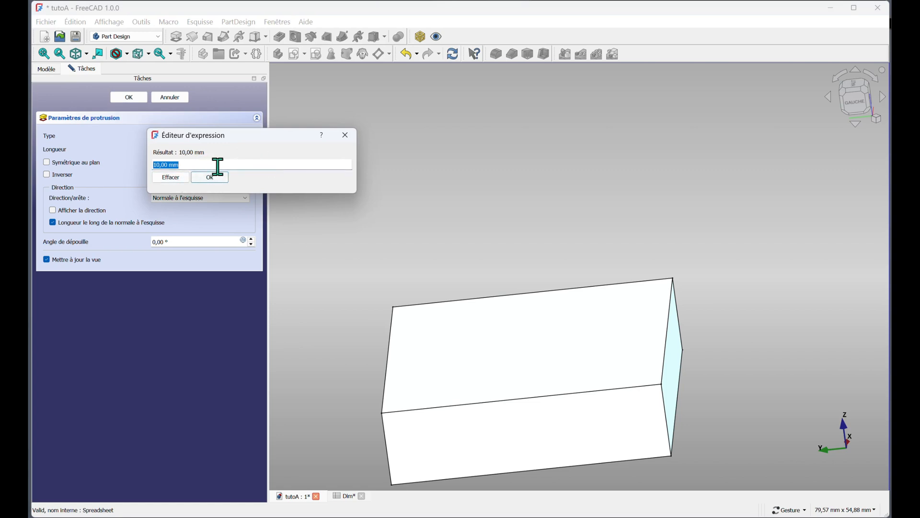
type("<<d")
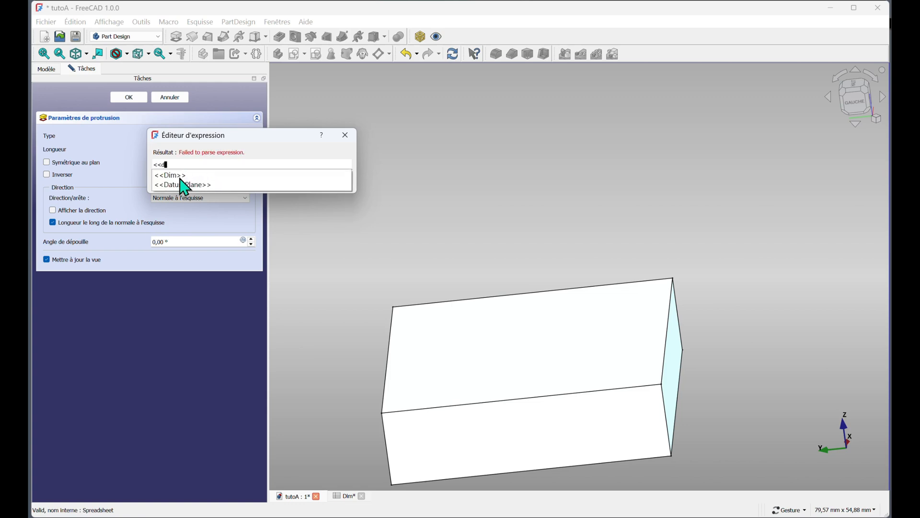
left_click(182, 176)
type(".h")
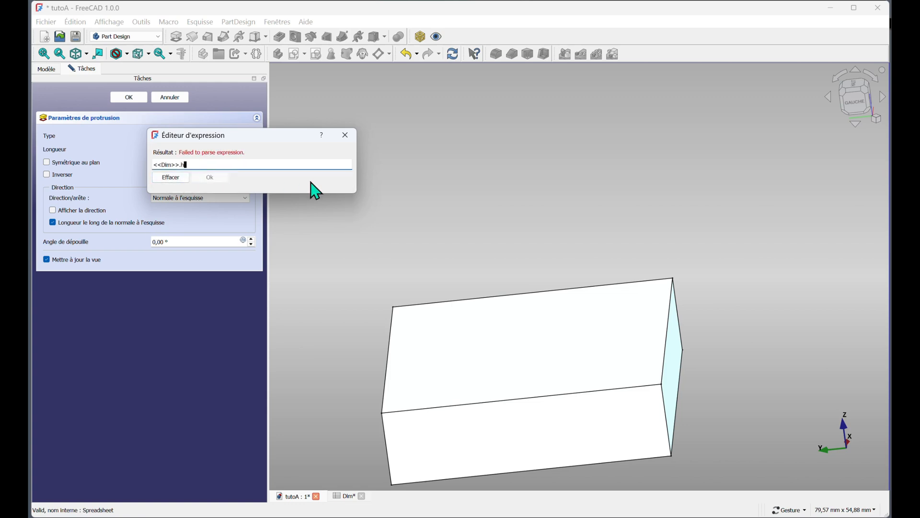
type("autcouv")
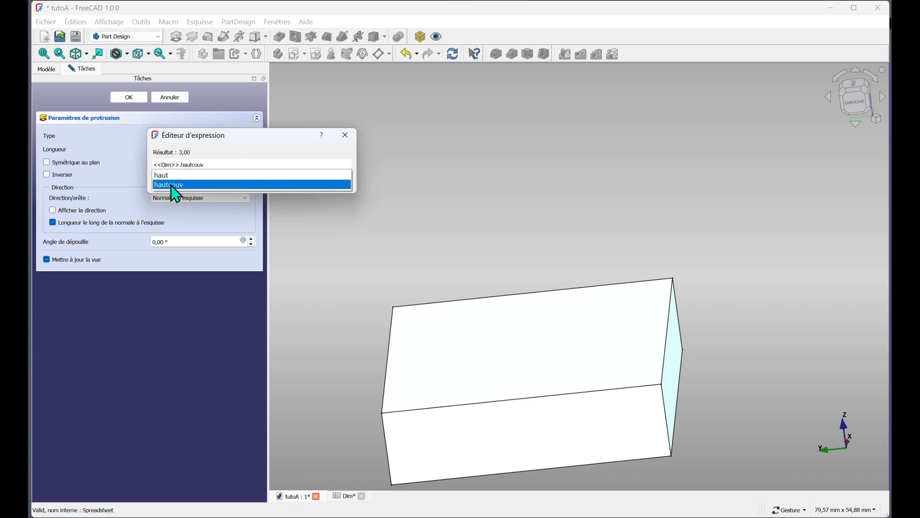
left_click(172, 185)
left_click(210, 177)
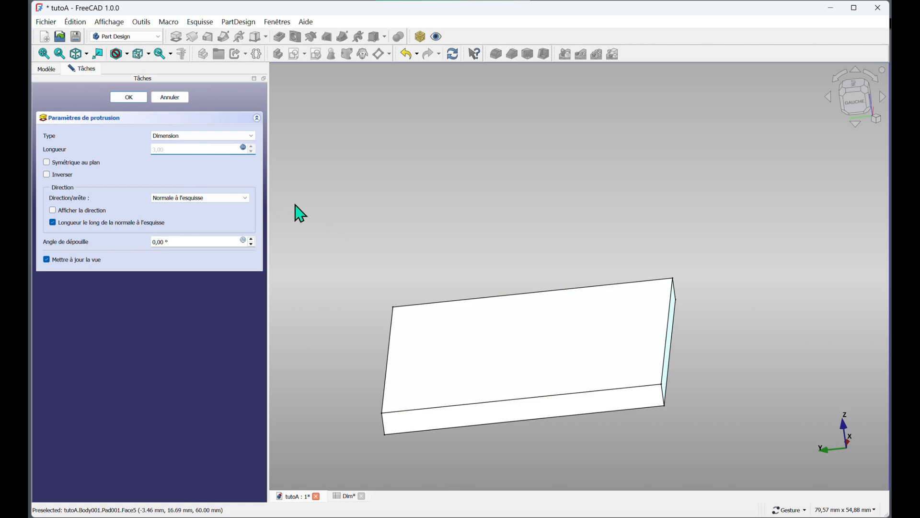
left_click(136, 99)
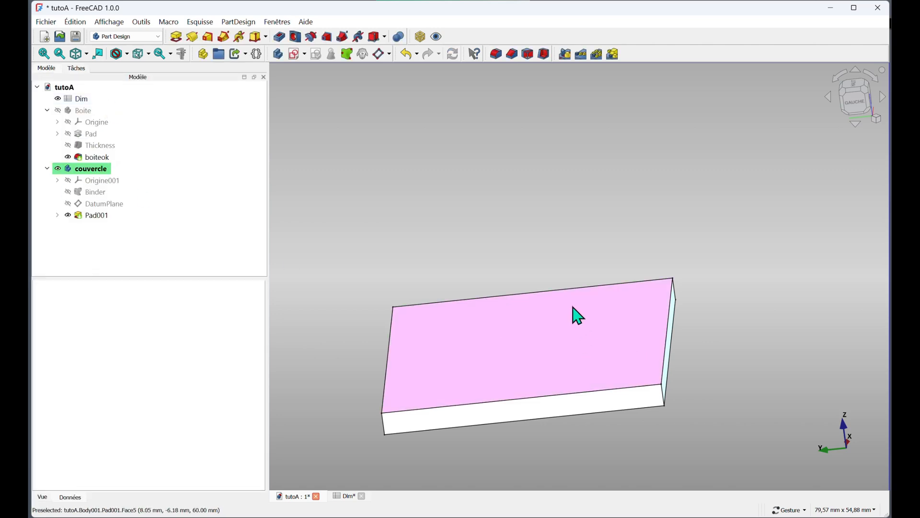
Step: Apply a Thickness operation to the lid pad, hollowing it out from its underside face
left_click_drag(568, 182, 550, 224)
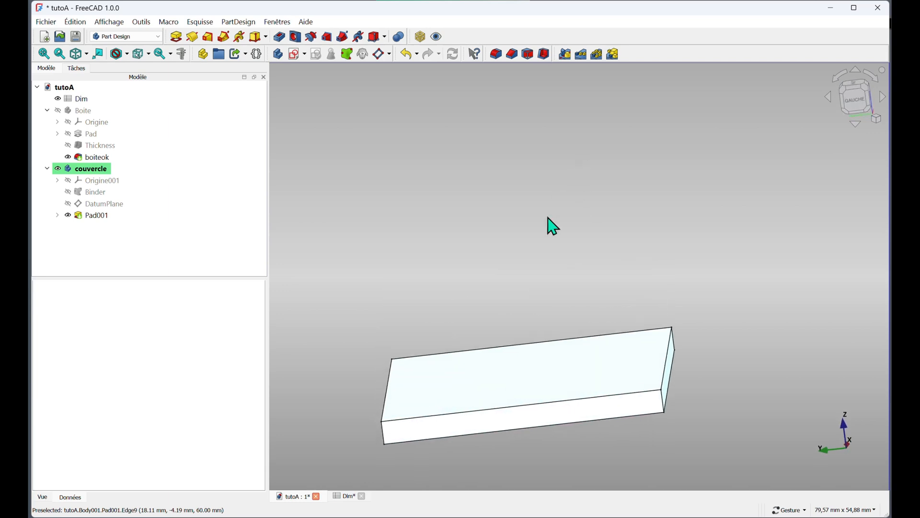
left_click_drag(528, 433, 549, 321)
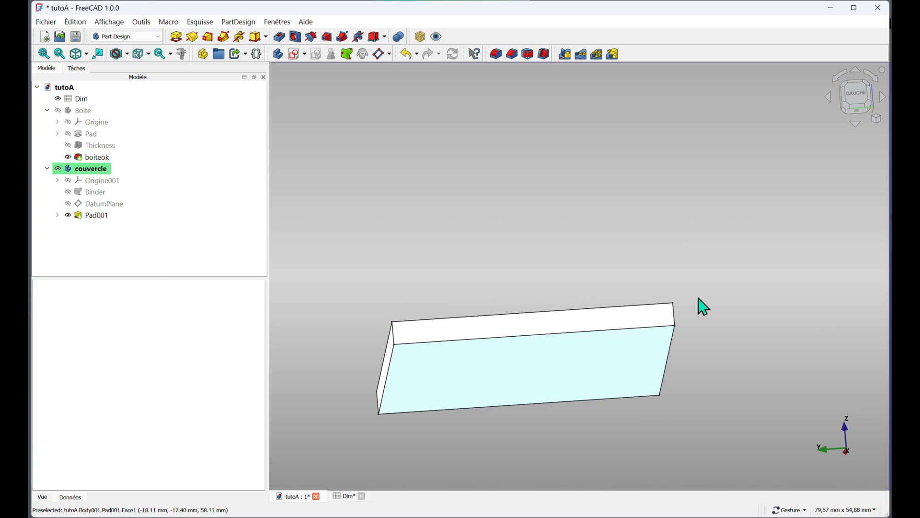
left_click(419, 409)
left_click(533, 377)
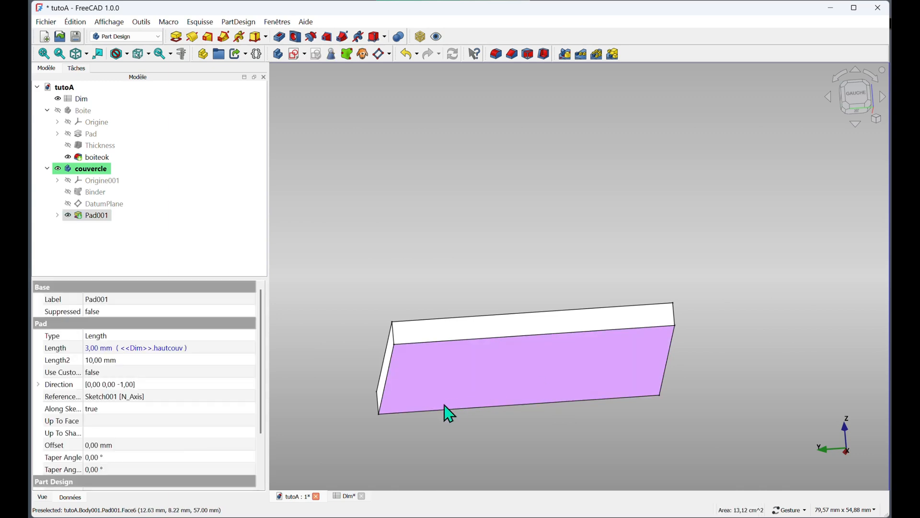
left_click(545, 54)
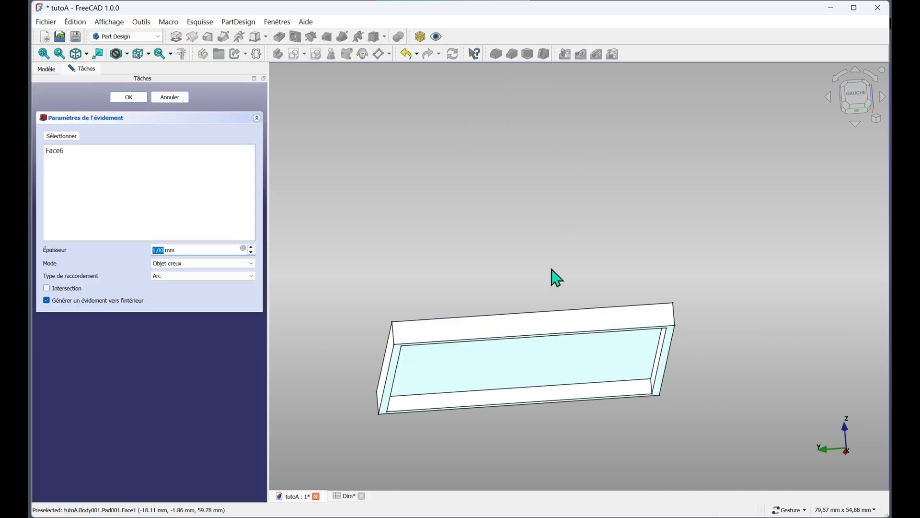
mouse_move(556, 276)
left_mouse_down()
mouse_move(545, 269)
mouse_move(550, 281)
left_mouse_up()
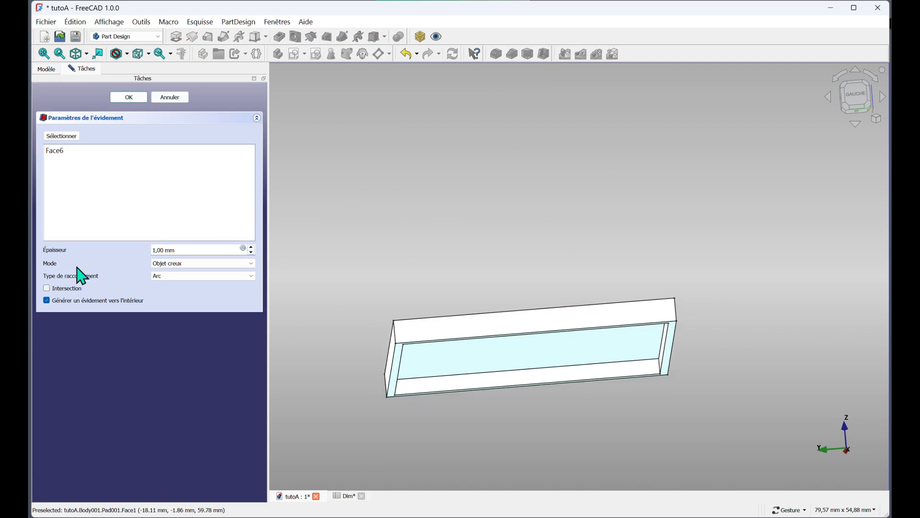
Step: Make the lid's thickness grow outward instead of inward and set its join type to Intersection
left_click(45, 302)
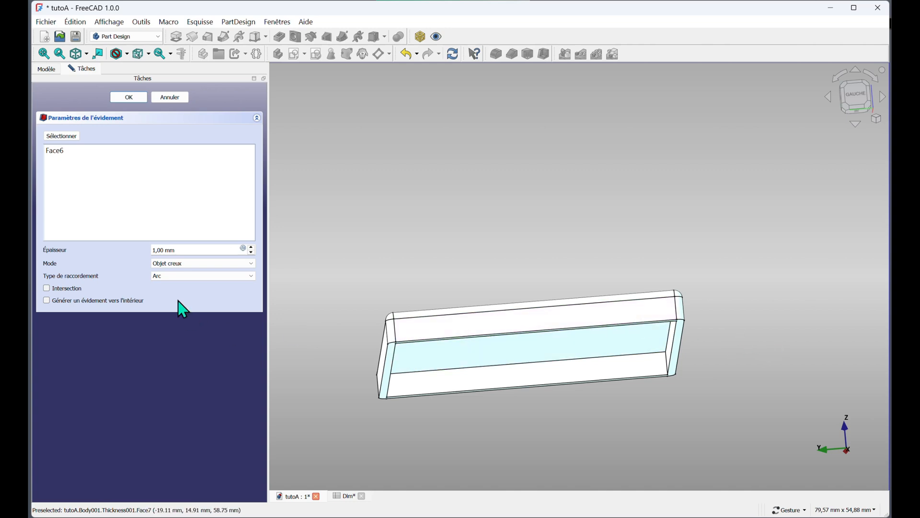
left_click(252, 277)
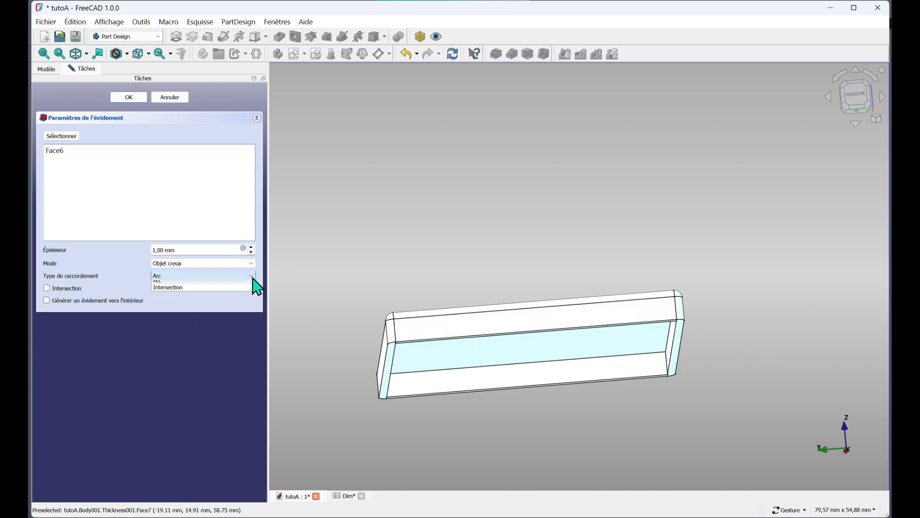
left_click(185, 292)
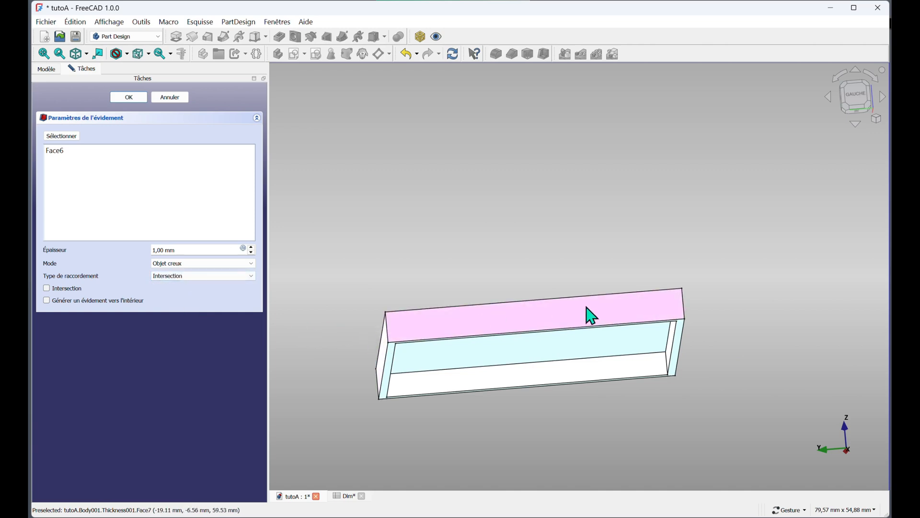
left_click_drag(532, 220, 544, 243)
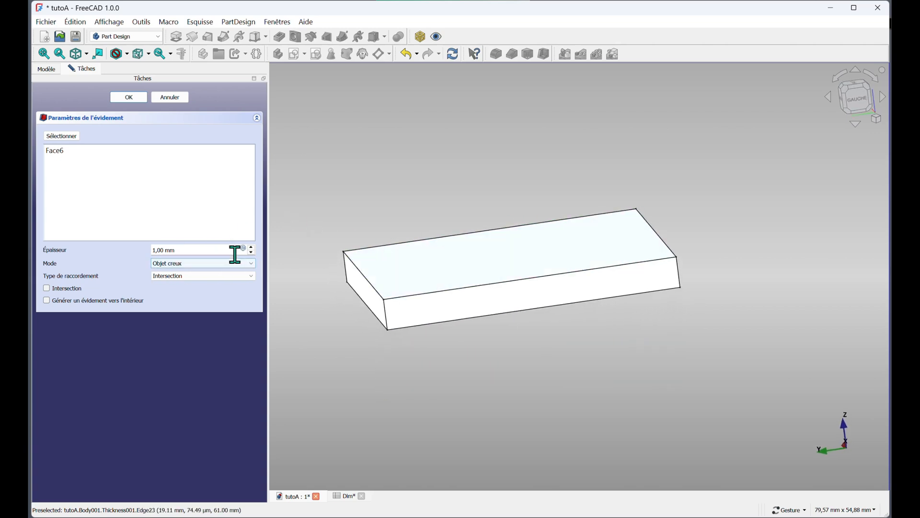
left_click_drag(489, 343, 485, 317)
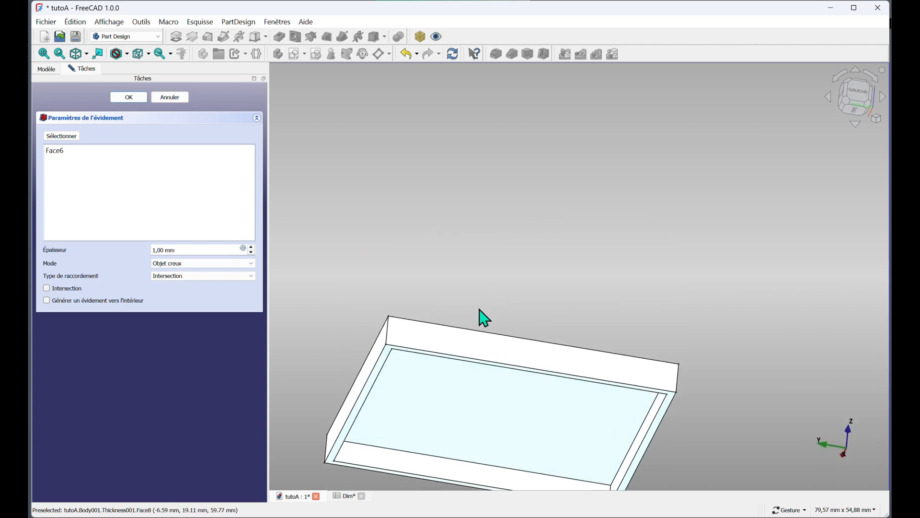
Step: Enter an expression for the lid's wall thickness that references the Dim spreadsheet as <<Dim>>
left_click(243, 249)
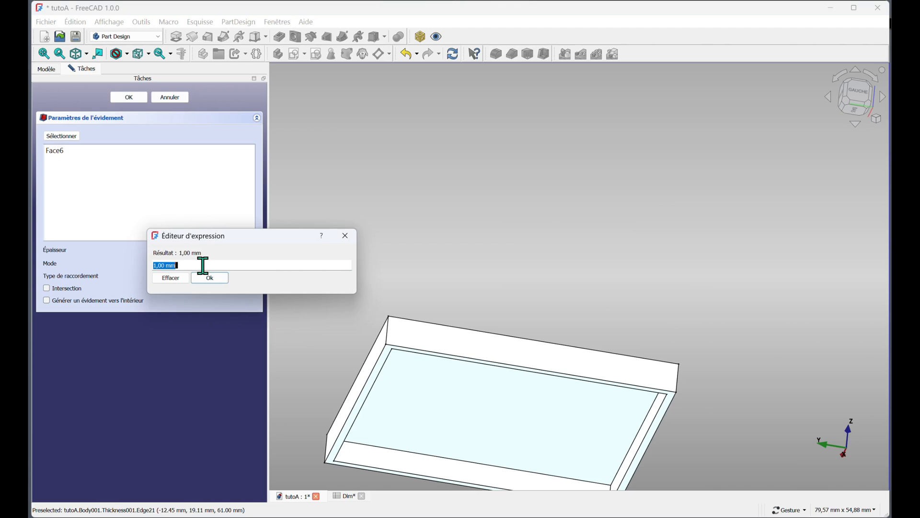
type("<<d")
left_click(174, 277)
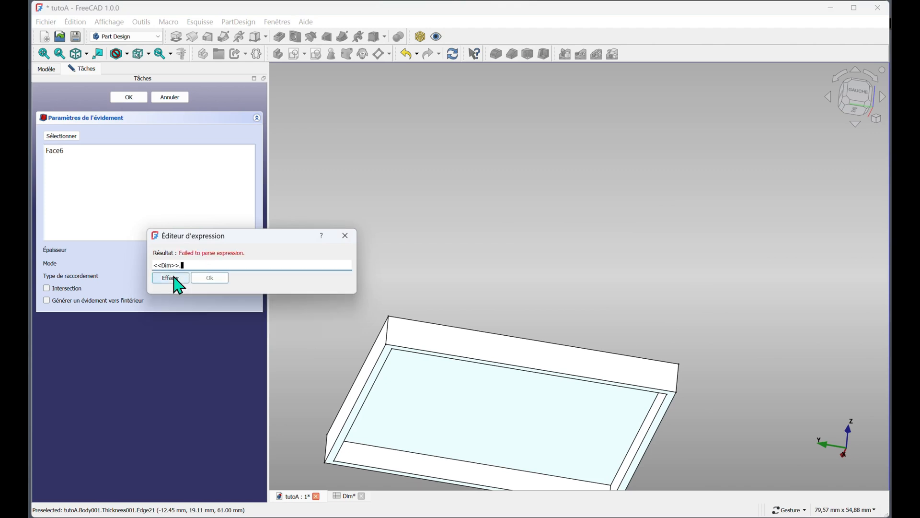
Step: Link the lid's Thickness value to the spreadsheet expression <<Dim>>.epais and complete the shell feature
type("epais")
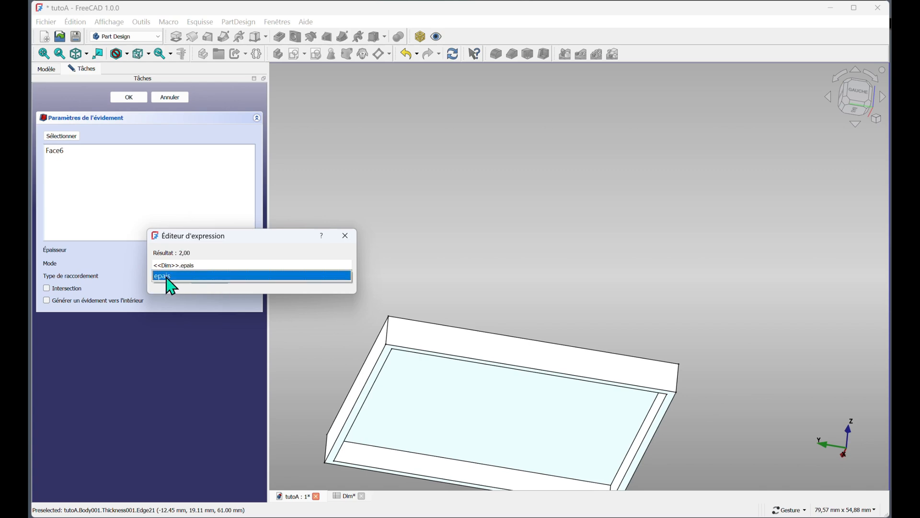
left_click(168, 282)
left_click(208, 279)
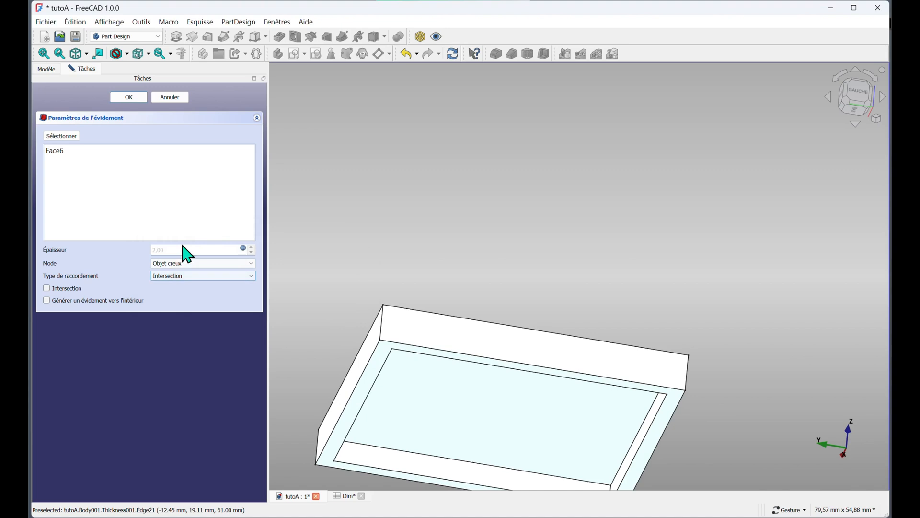
left_click(125, 97)
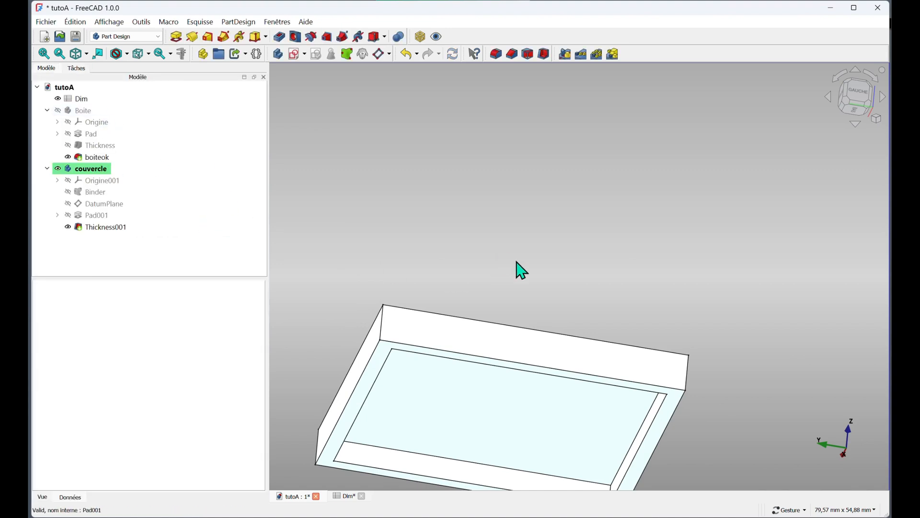
Step: Start a Fillet on the lid's four vertical corner edges and the four edges around its top face
left_click_drag(519, 267, 509, 271)
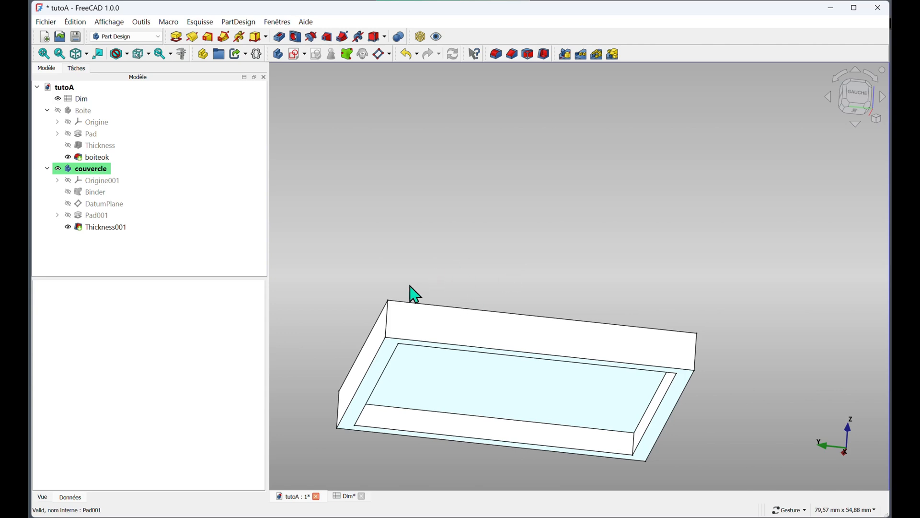
left_click_drag(432, 292, 474, 347)
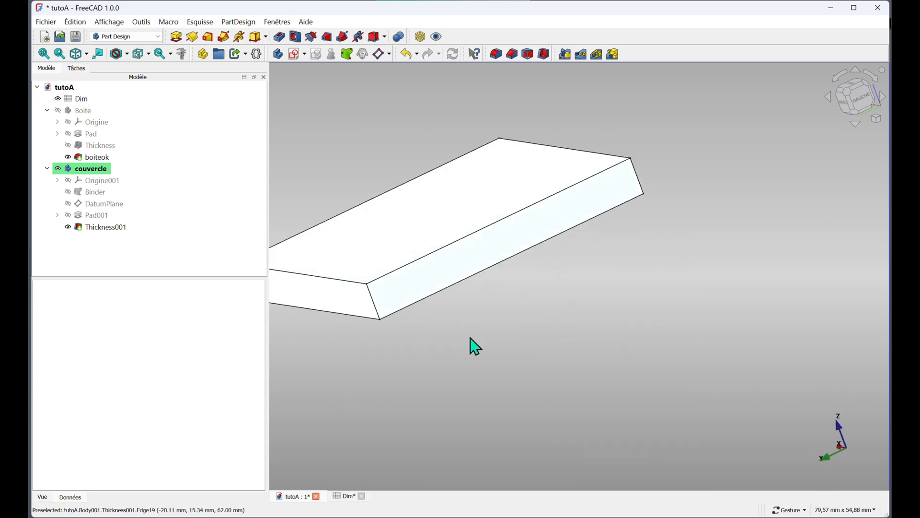
scroll(571, 314, "down", 2)
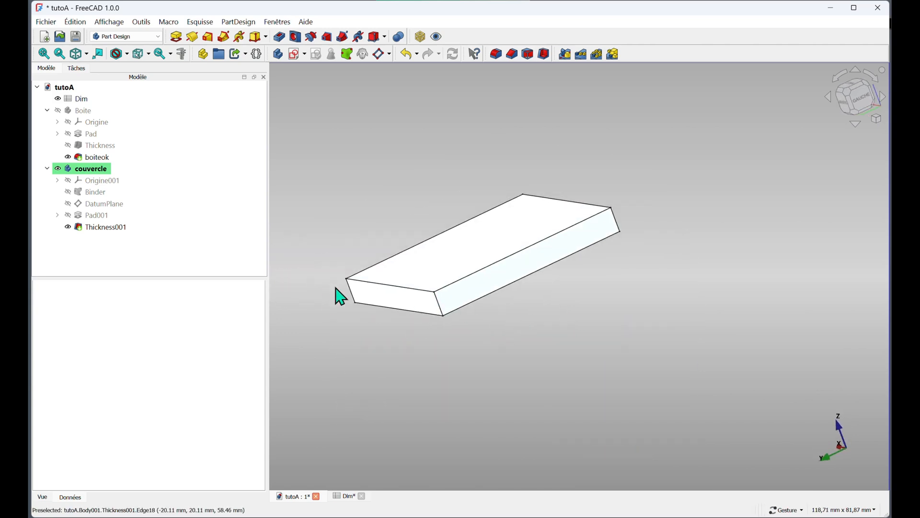
left_click(350, 292)
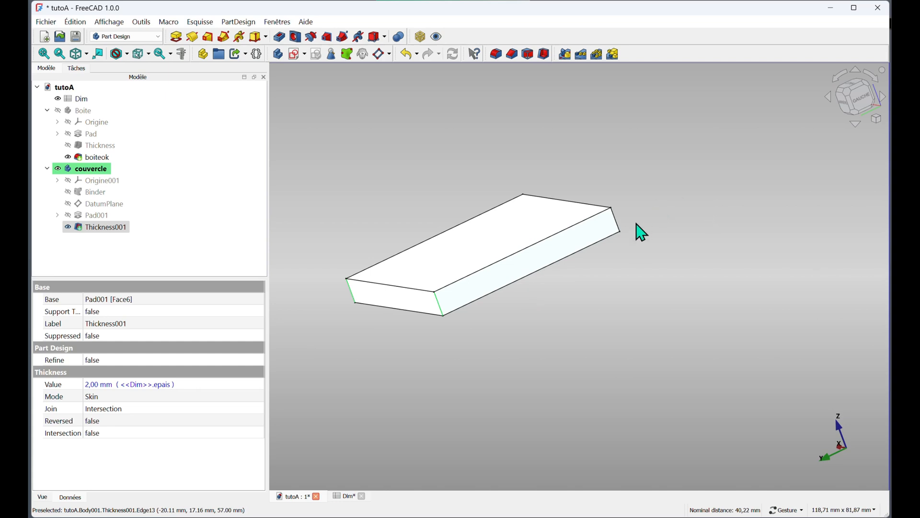
left_click(571, 232, "ctrl")
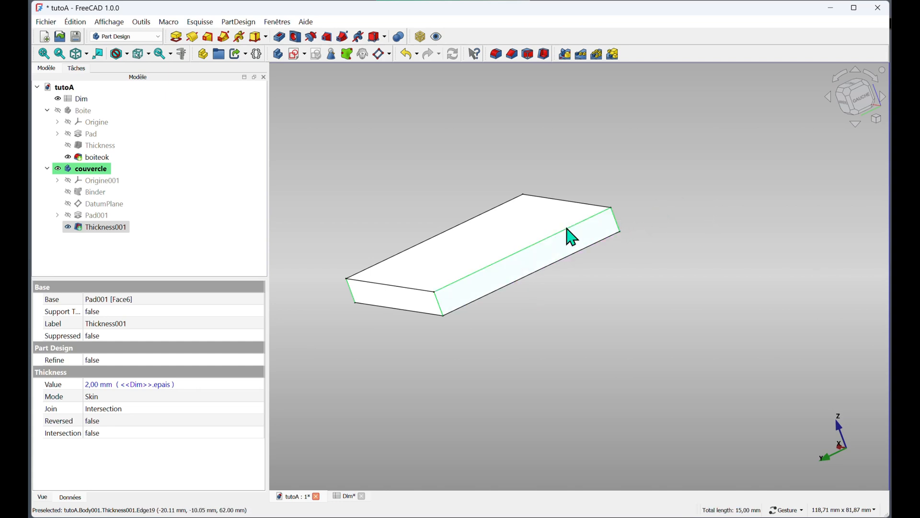
left_click(402, 287, "ctrl")
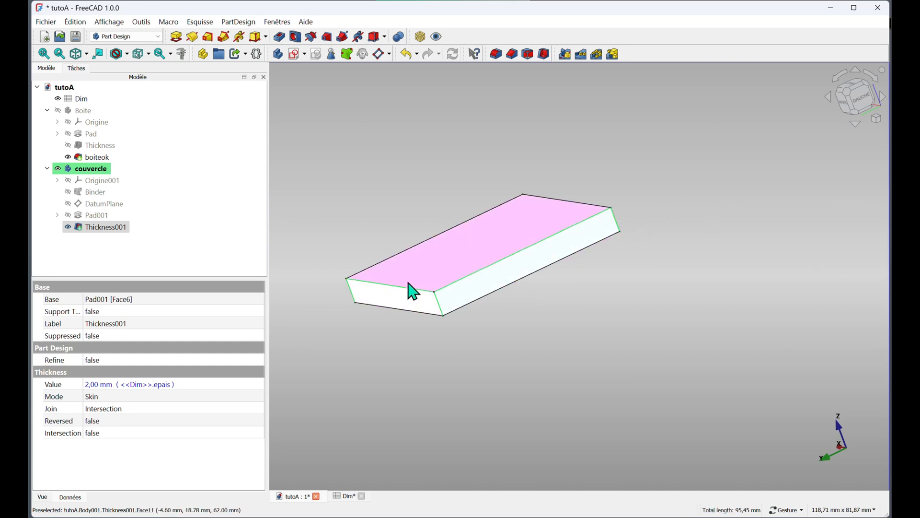
left_click(410, 248, "ctrl")
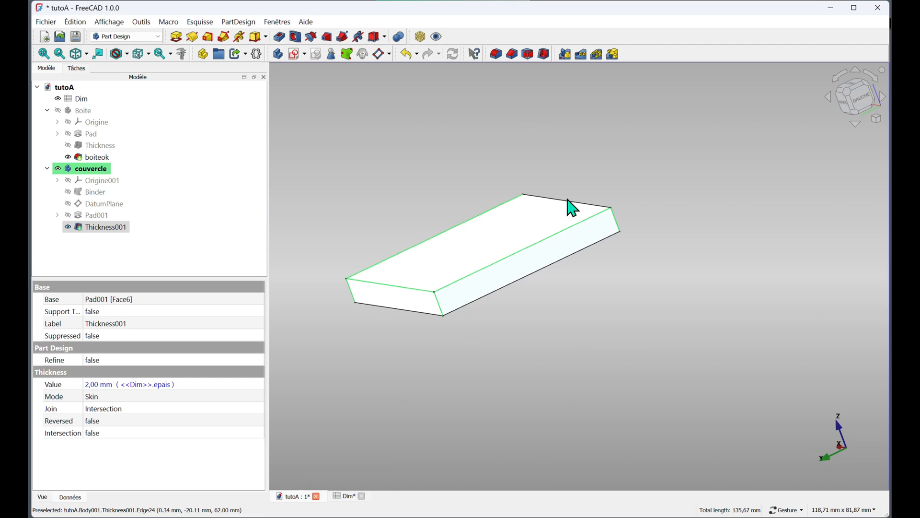
left_click_drag(721, 256, 621, 284)
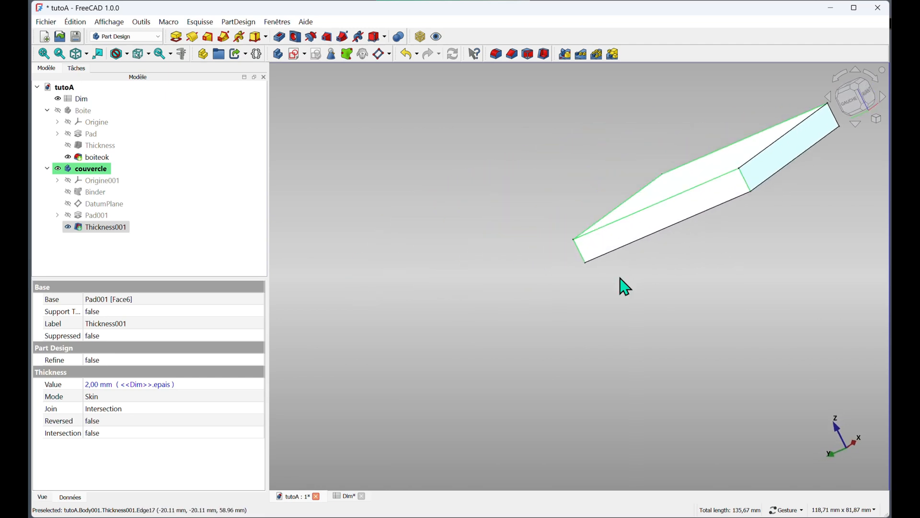
left_click(785, 148, "ctrl")
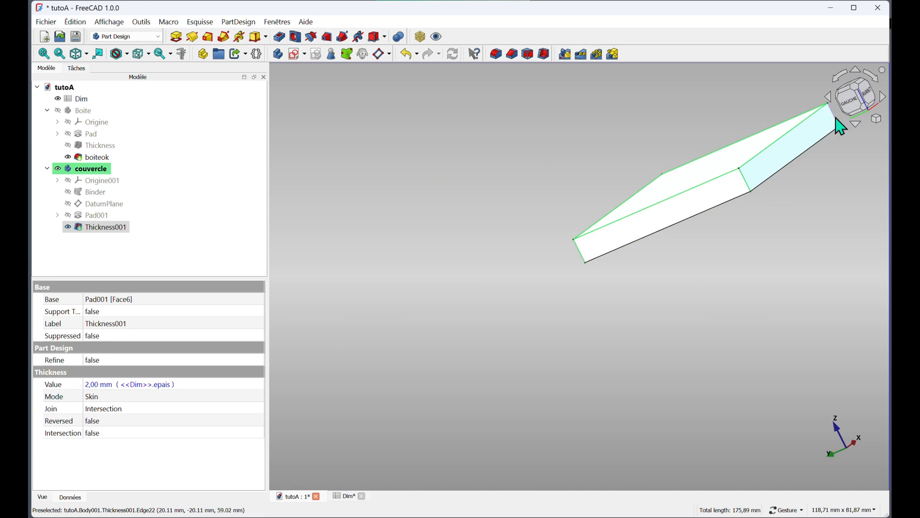
left_click(836, 119, "ctrl")
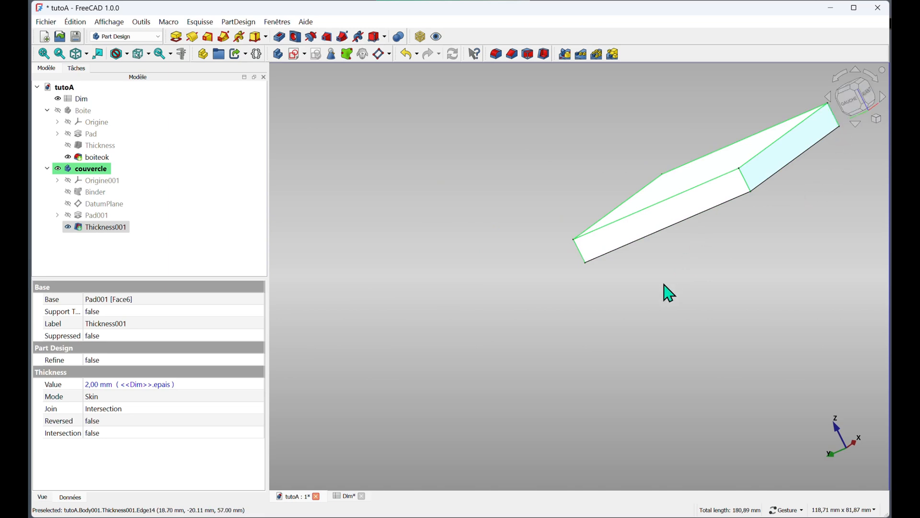
left_click_drag(670, 293, 734, 307)
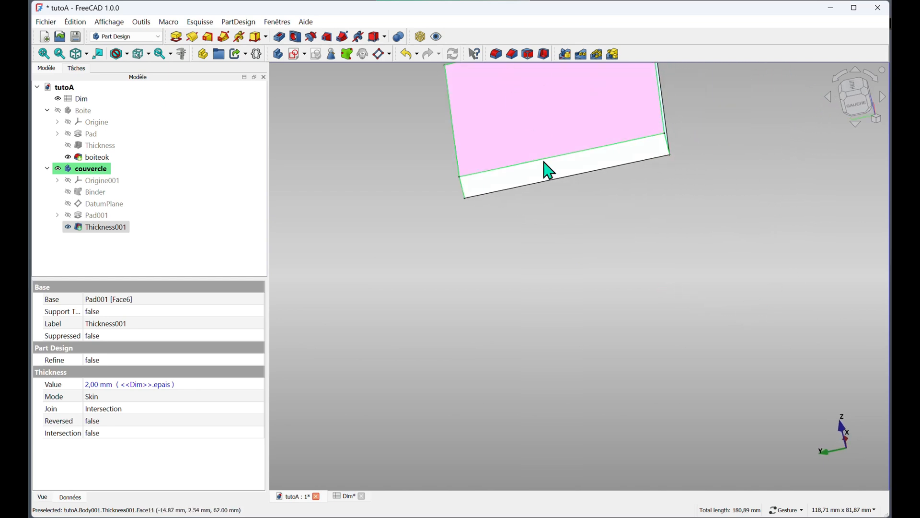
right_click_drag(538, 278, 514, 366)
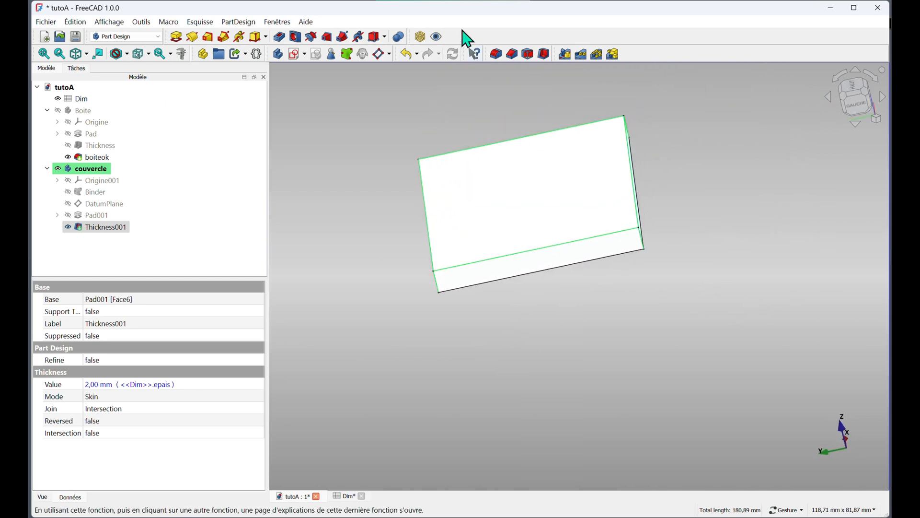
left_click(495, 54)
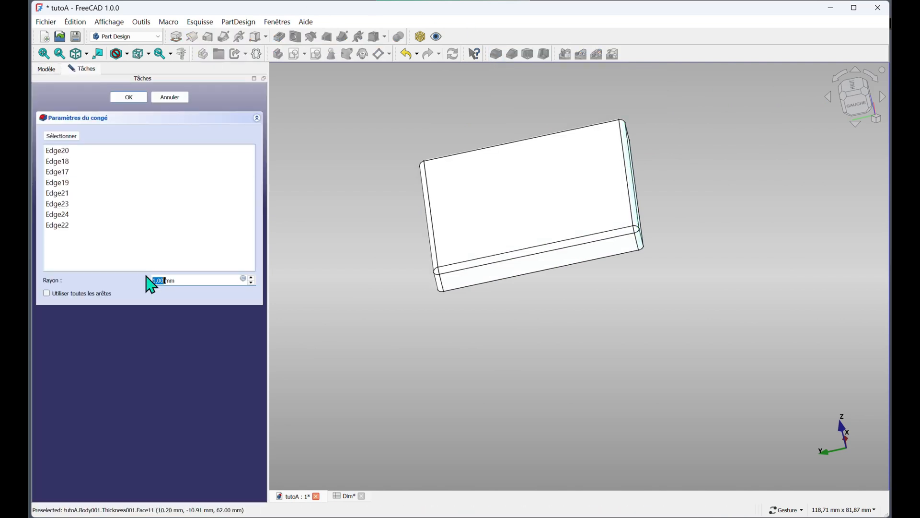
Step: Link the fillet radius to the spreadsheet expression <<Dim>>.arrond and complete the fillet
left_click(243, 278)
type("<")
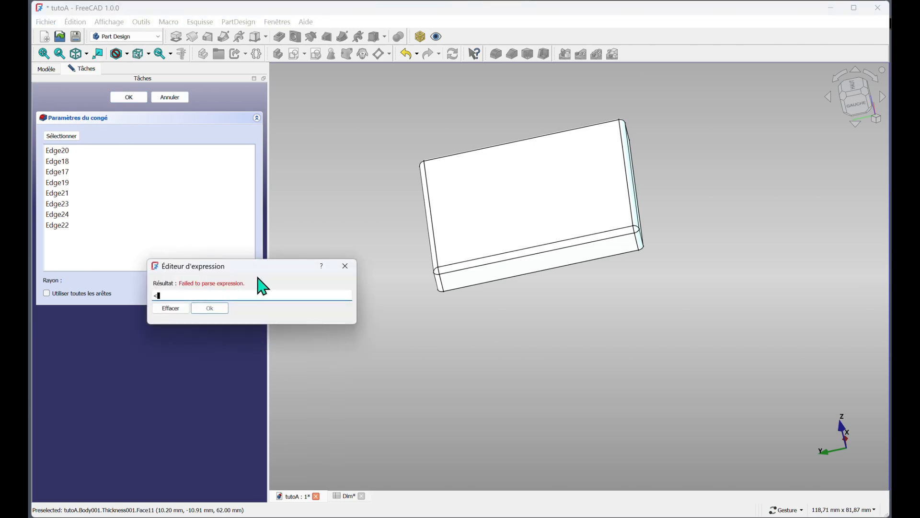
type("<D")
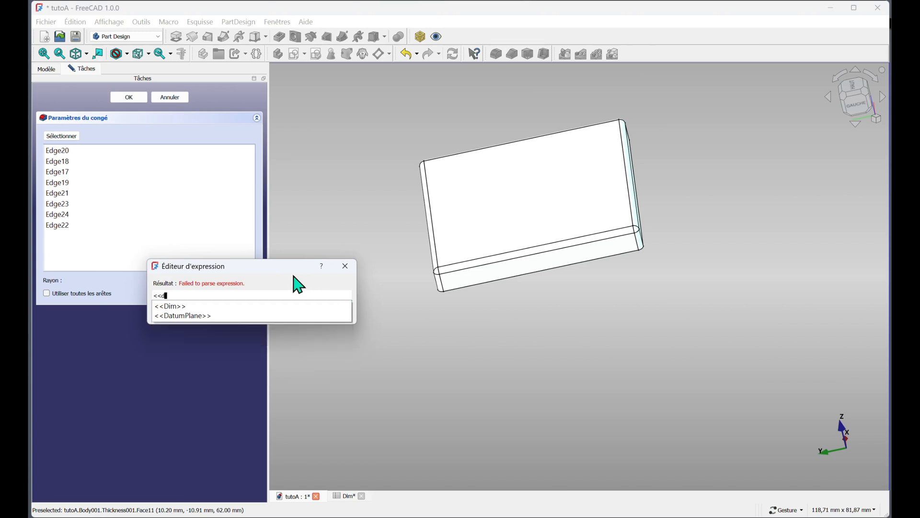
left_click(167, 303)
type("arron")
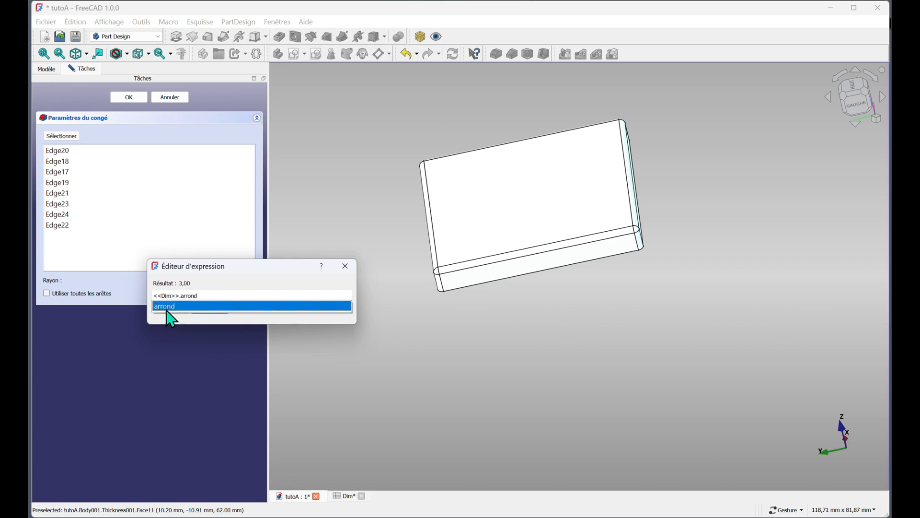
left_click(168, 306)
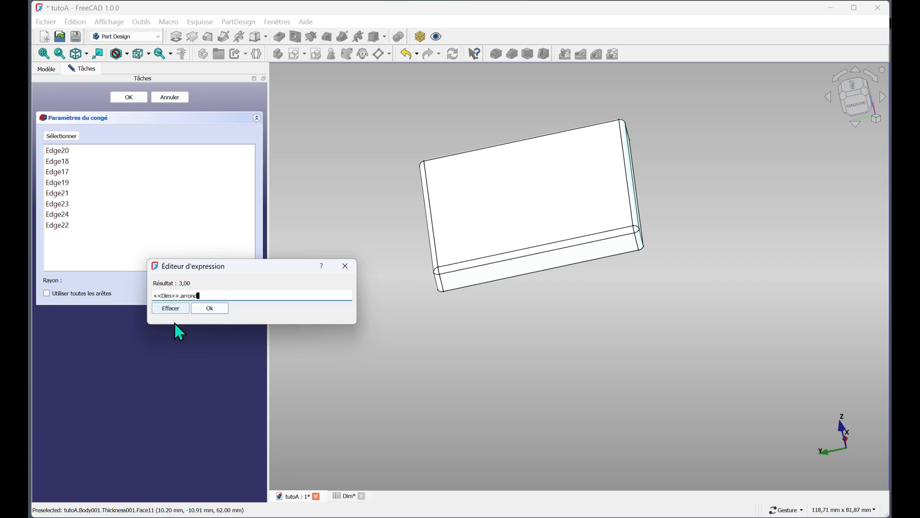
left_click(213, 308)
left_click_drag(437, 329, 410, 287)
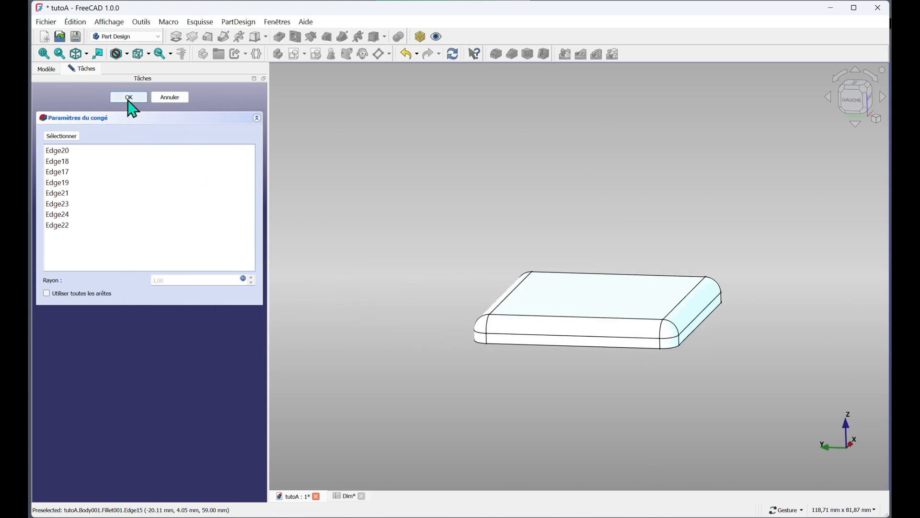
left_click(129, 98)
Step: Show the Boite body together with the lid
left_click_drag(582, 333, 617, 286)
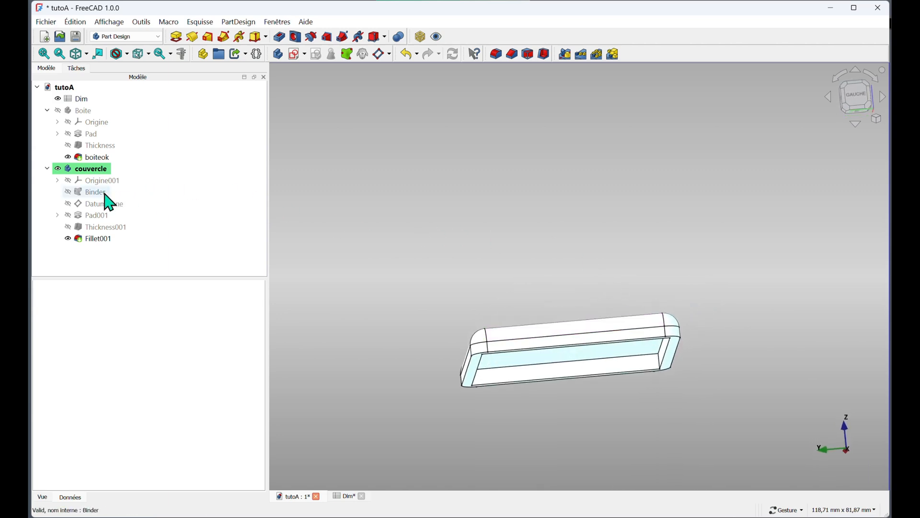
left_click(57, 113)
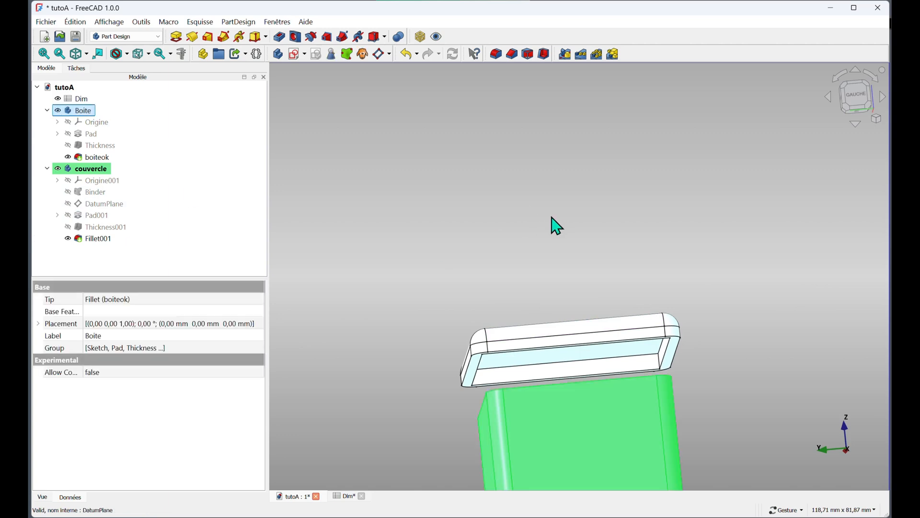
left_click(599, 289)
Step: Examine how the lid fits over the box, viewing the assembly from below and from the side
left_click_drag(649, 276, 690, 269)
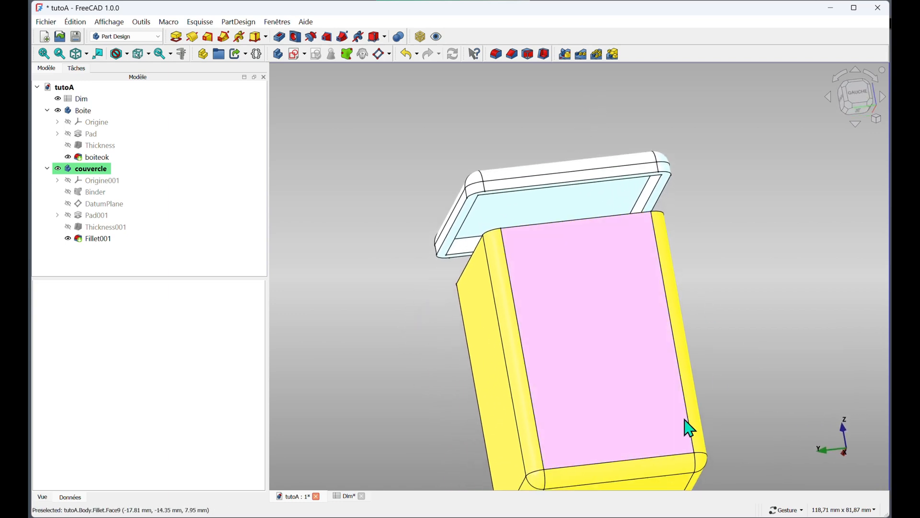
left_click_drag(683, 416, 661, 349)
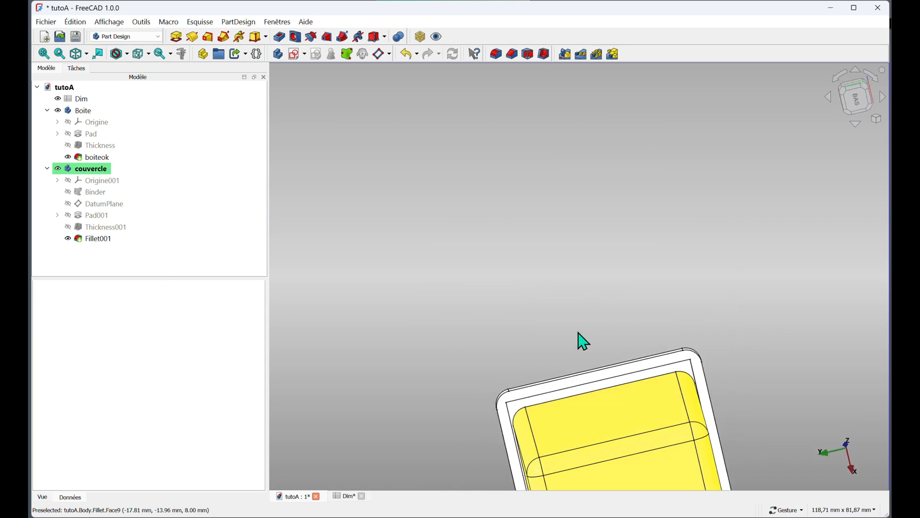
left_click_drag(582, 339, 476, 113)
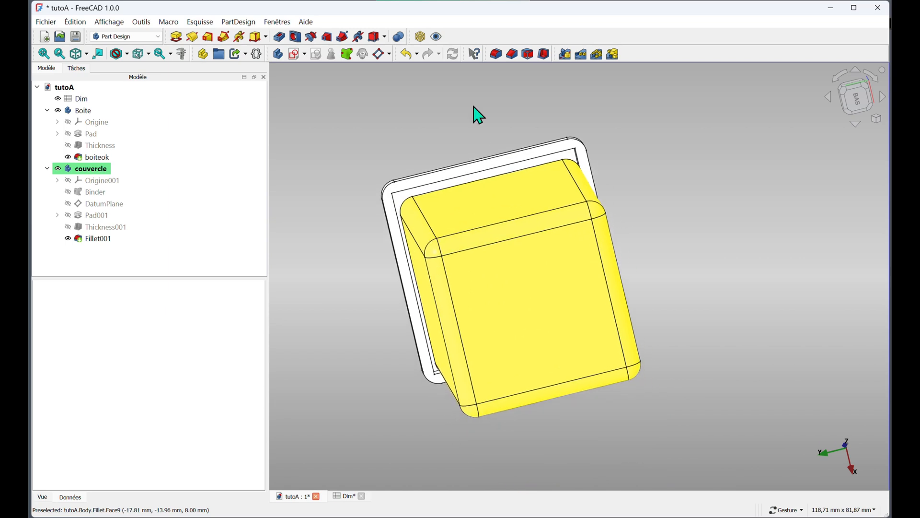
left_click_drag(608, 435, 589, 420)
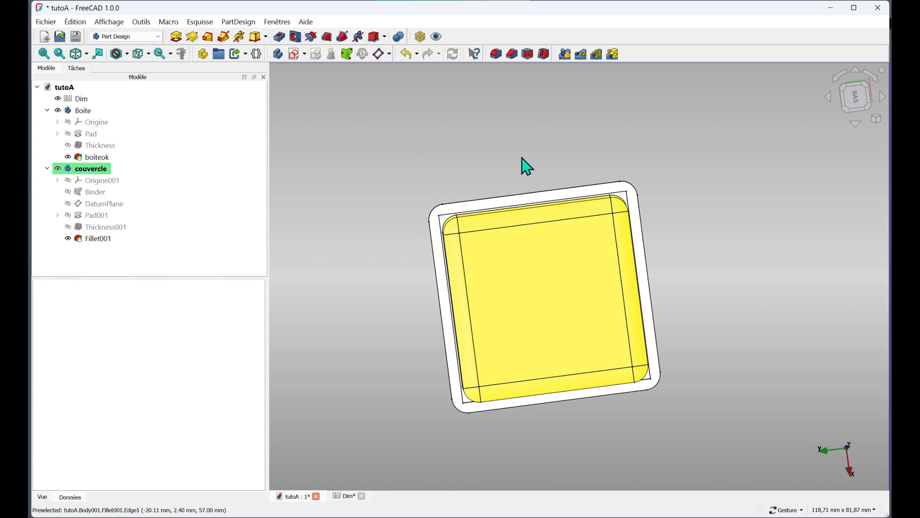
right_click(557, 160)
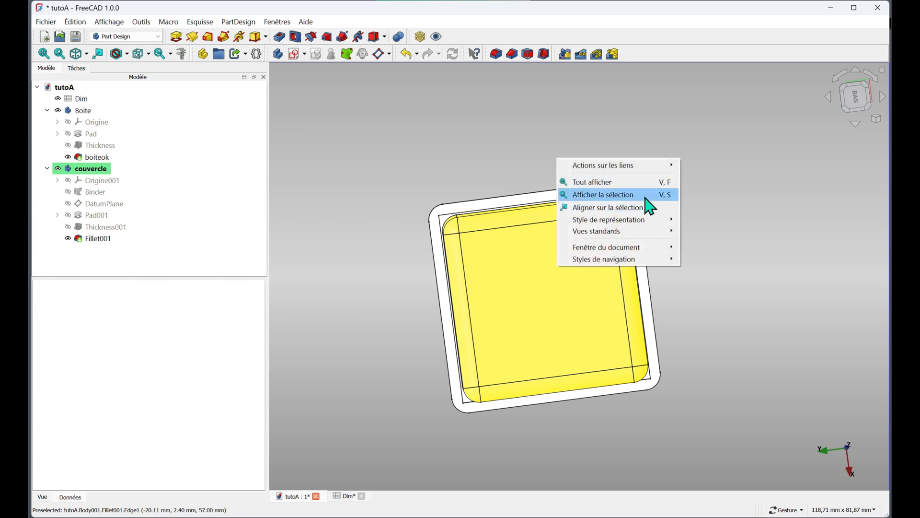
left_click(447, 175)
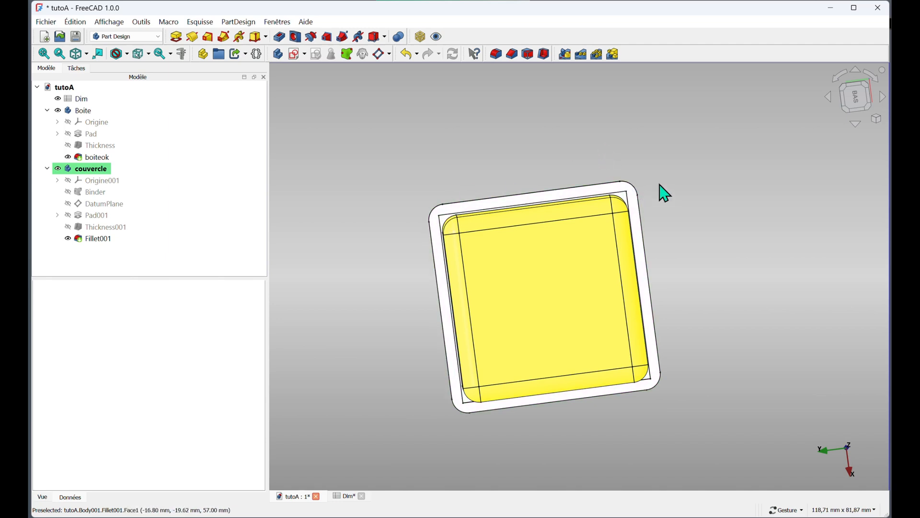
left_click_drag(547, 147, 689, 209)
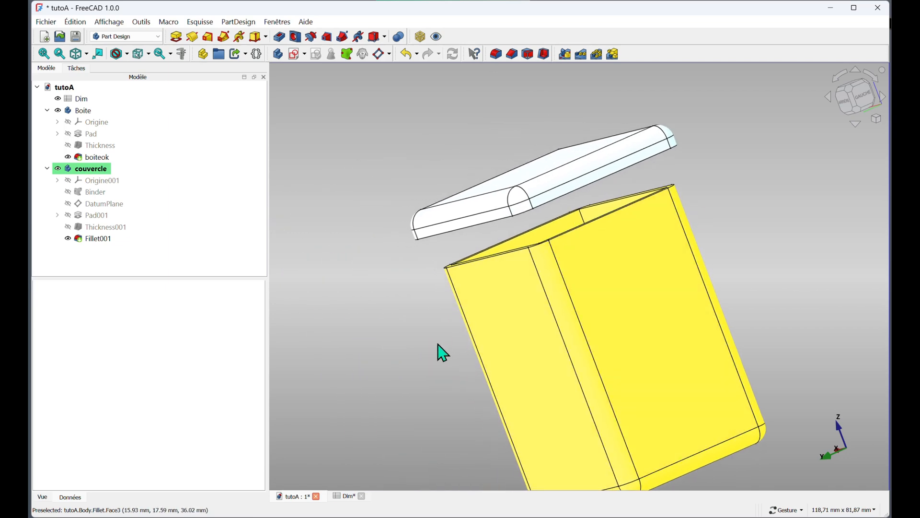
left_click_drag(437, 352, 404, 304)
left_click_drag(655, 380, 309, 284)
Step: Rename the lid's fillet feature as couvok and save the document
left_click(96, 239)
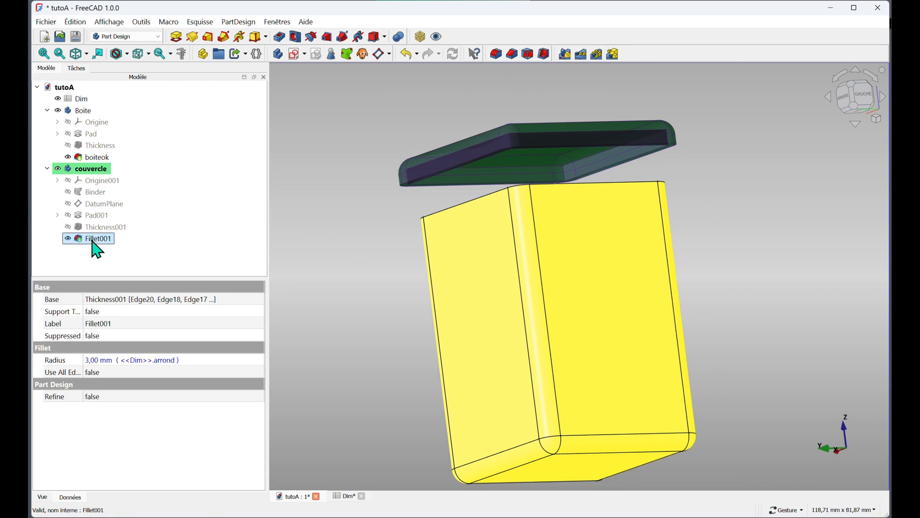
left_click(92, 239)
type("couvok")
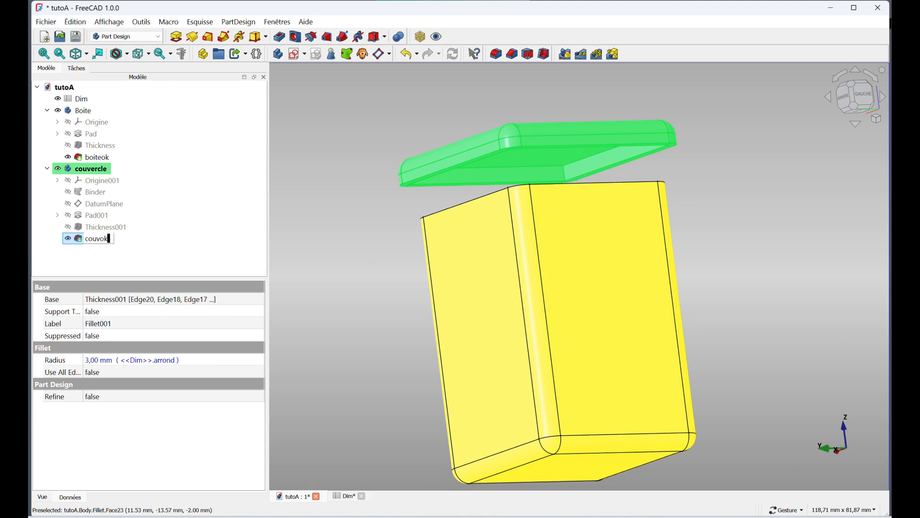
key("Return")
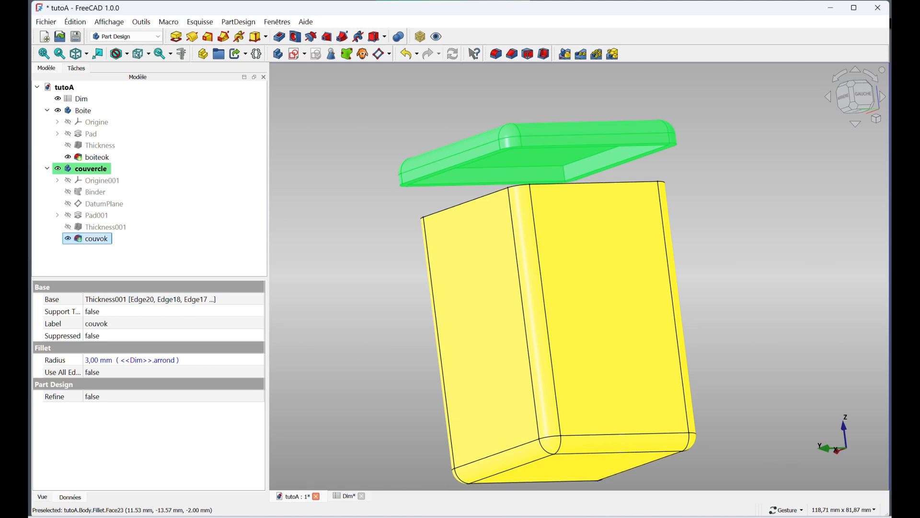
left_click(77, 39)
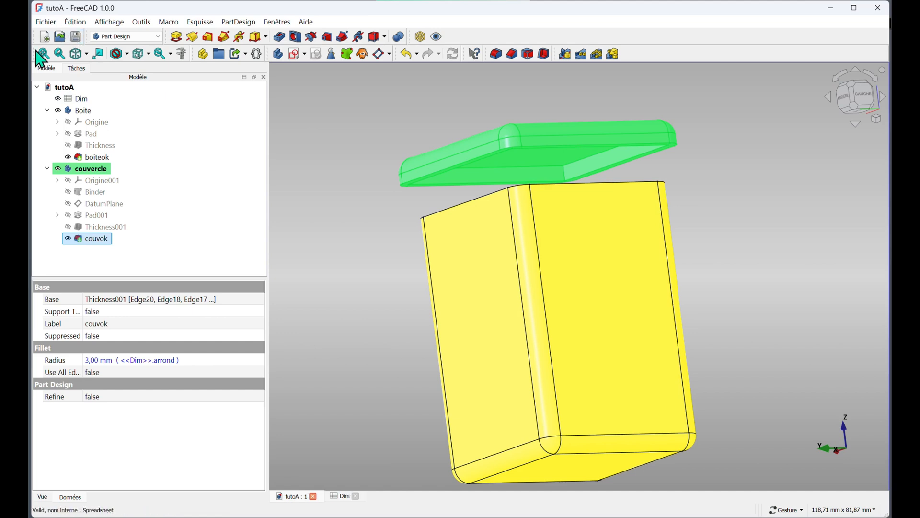
left_click(373, 214)
left_click_drag(370, 168, 383, 170)
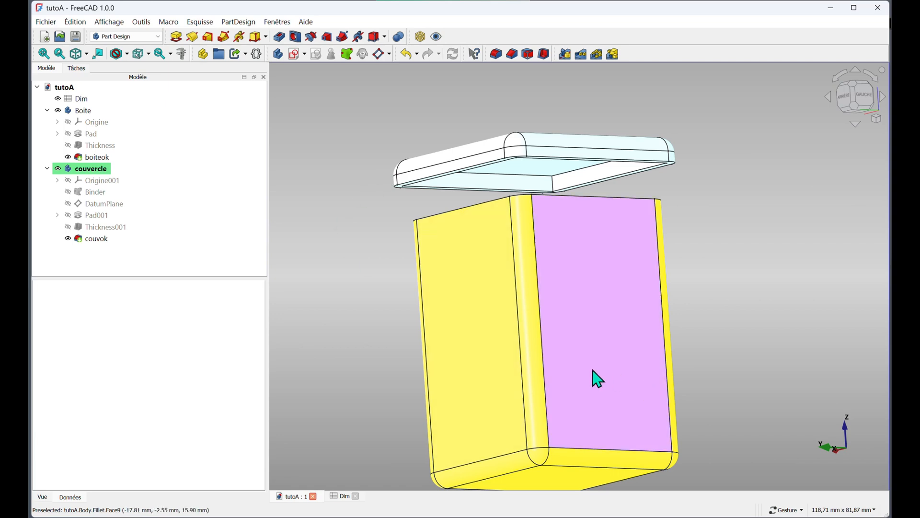
Step: Set vol to 200 cm3 in the Dim spreadsheet and inspect the resized box and lid in the 3D view
scroll(614, 362, "down", 1)
left_click_drag(573, 429, 574, 421)
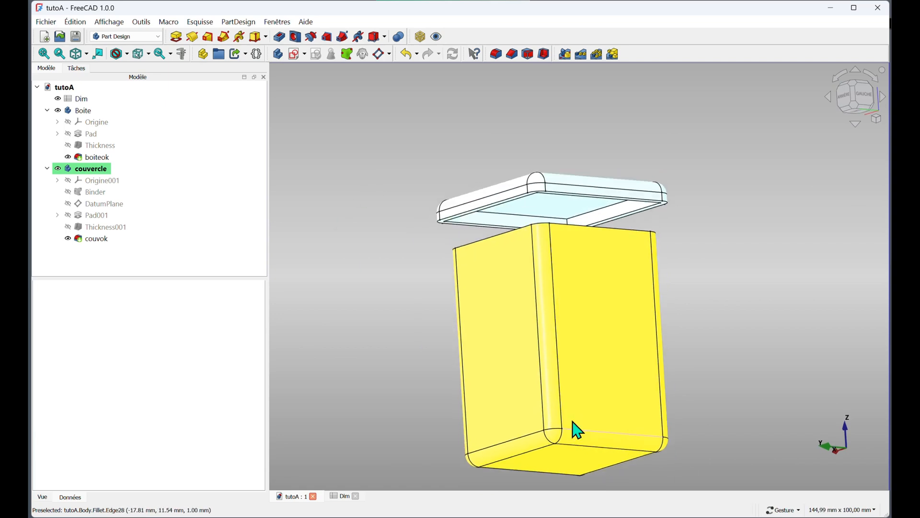
left_click(342, 497)
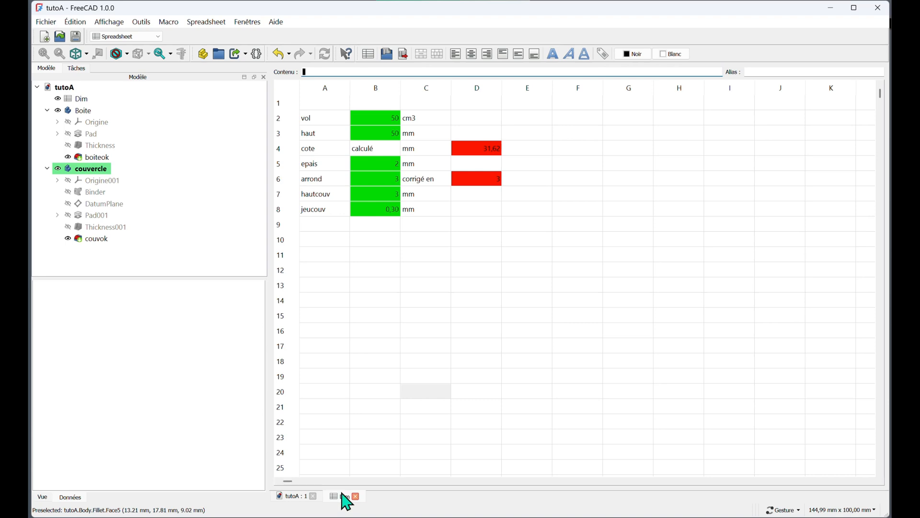
left_click(381, 120)
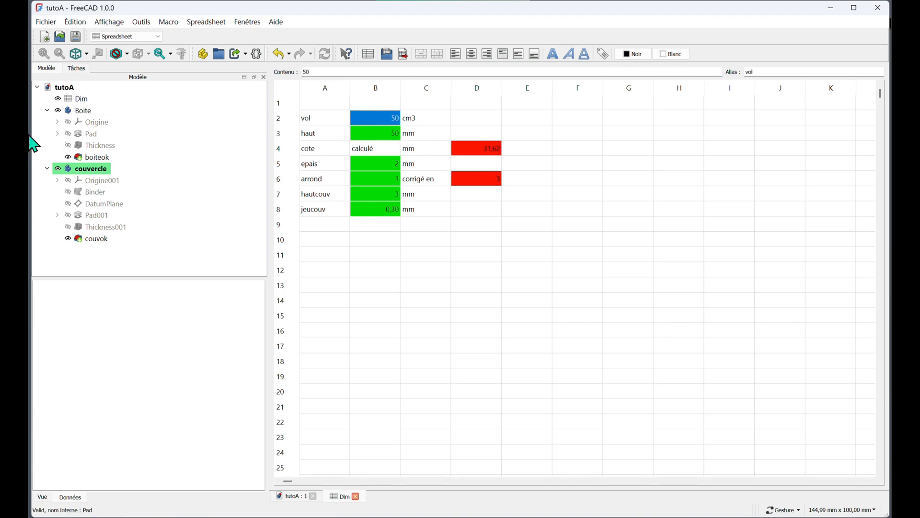
type("2")
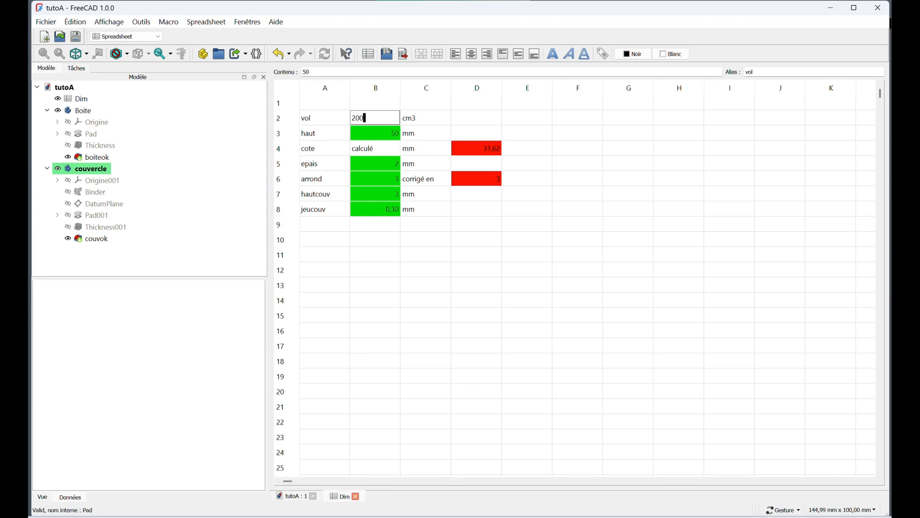
type("00")
key("Return")
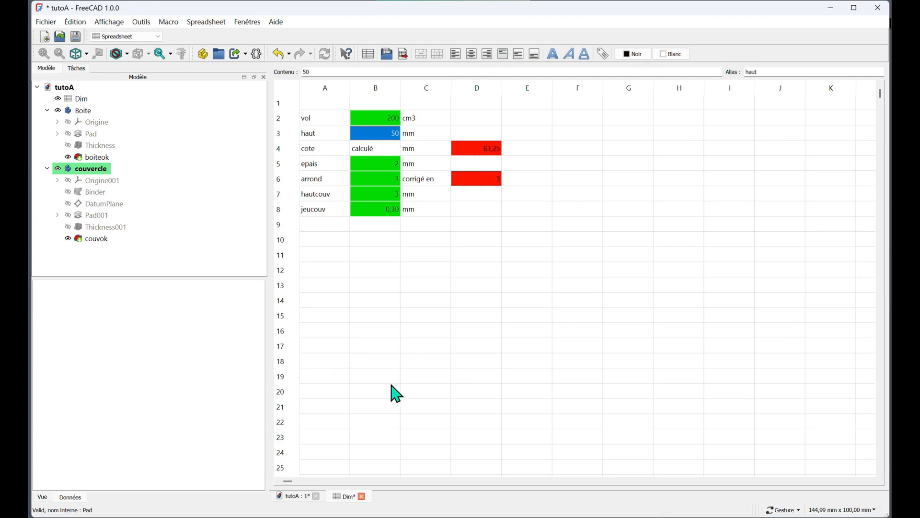
left_click(298, 498)
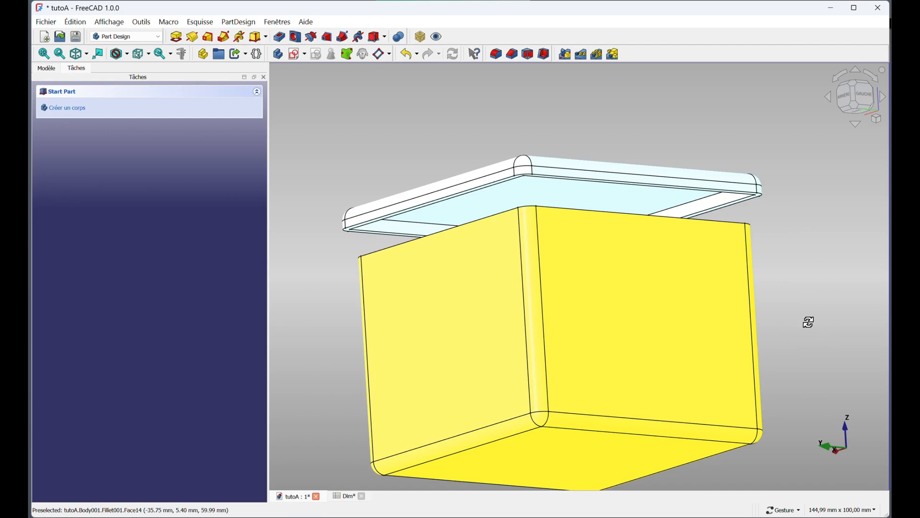
left_click_drag(809, 322, 825, 340)
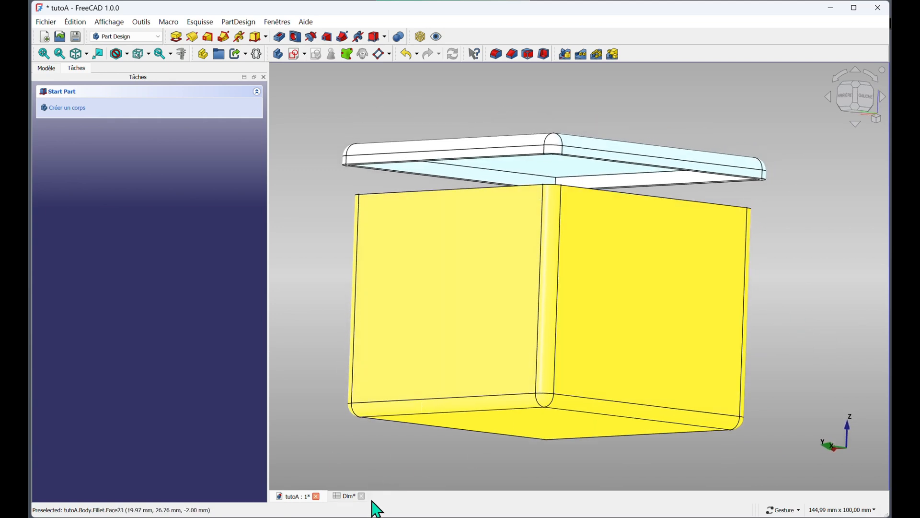
Step: Set vol to 50 cm3 and haut to 120 mm in the Dim spreadsheet
left_click(346, 497)
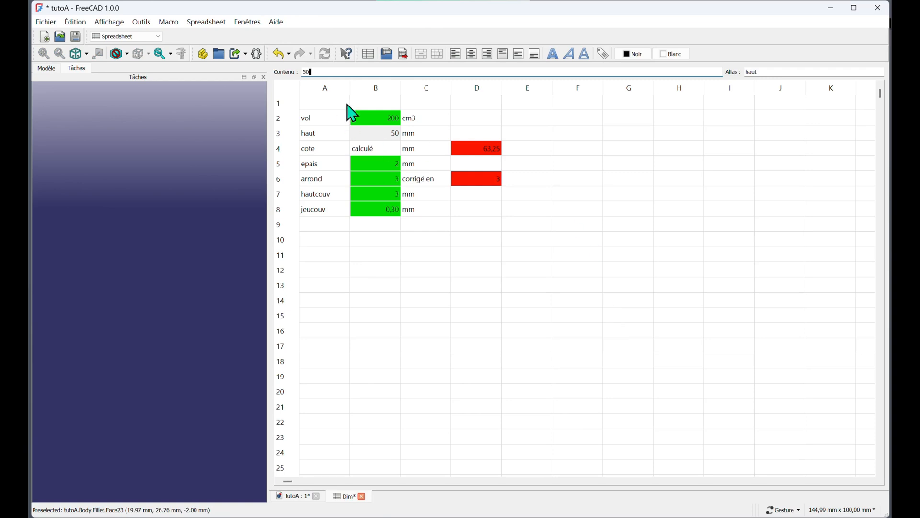
left_click(378, 118)
type("50")
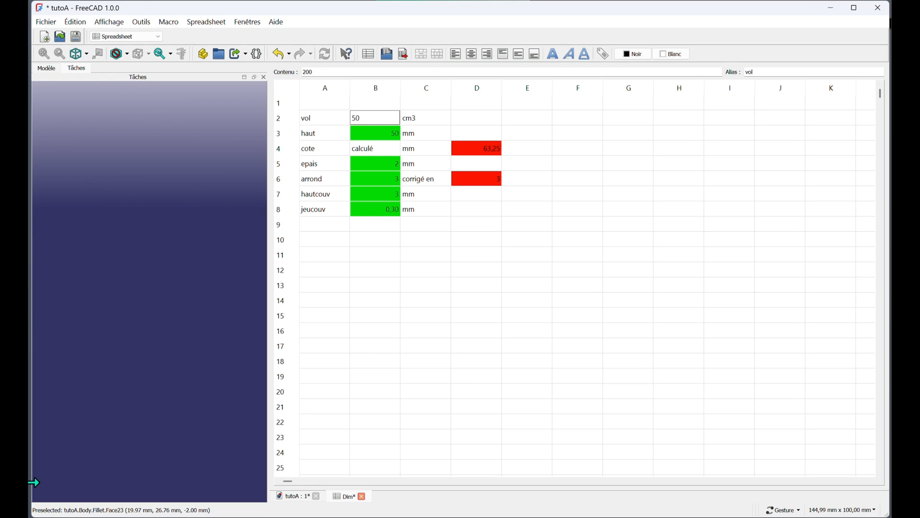
key("Return")
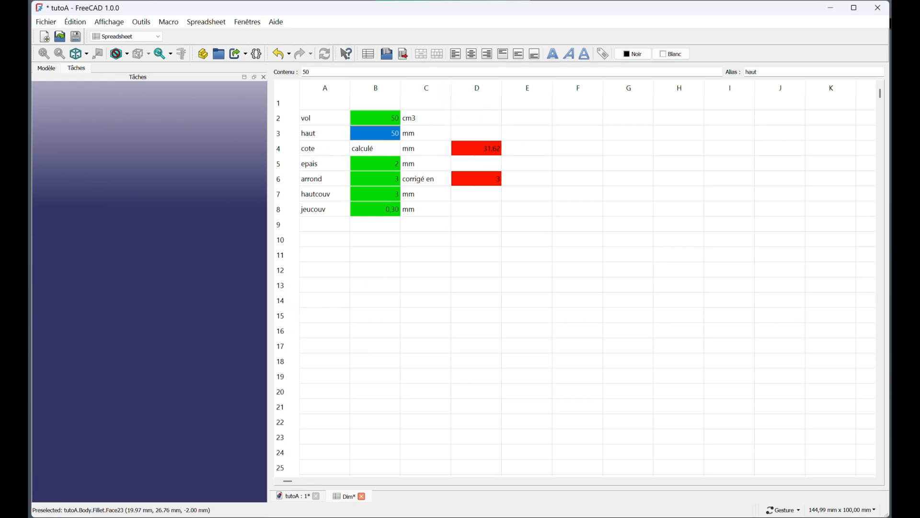
type("12")
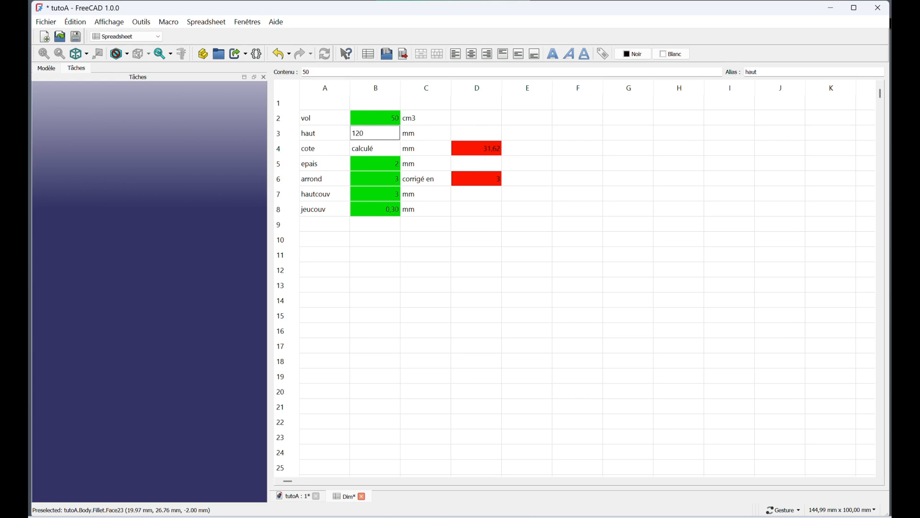
key("Return")
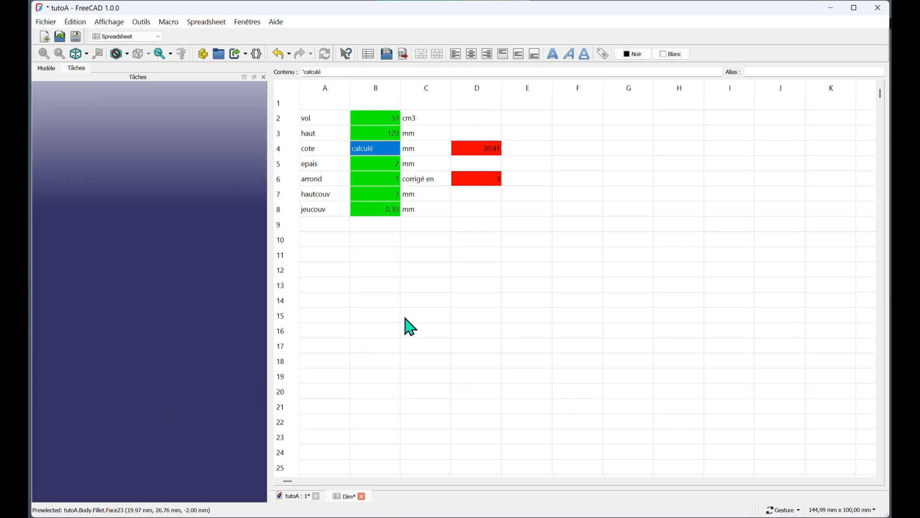
Step: Examine the resized box and lid in the 3D view of tutoA from several angles
left_click(288, 499)
scroll(655, 271, "down", 2)
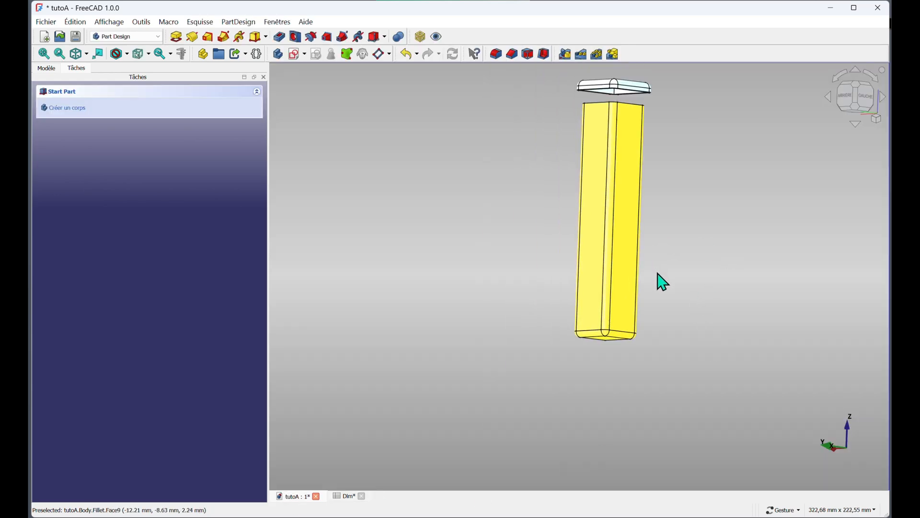
left_click_drag(495, 162, 469, 174)
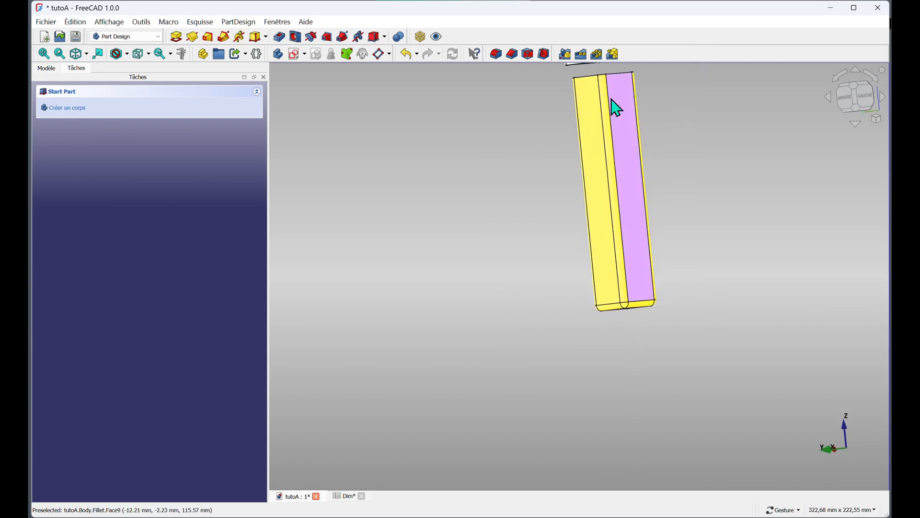
right_click_drag(657, 240, 584, 309)
mouse_move(600, 151)
left_mouse_down()
mouse_move(617, 117)
mouse_move(611, 121)
mouse_move(606, 92)
mouse_move(551, 84)
mouse_move(517, 91)
mouse_move(620, 95)
mouse_move(601, 141)
mouse_move(620, 117)
mouse_move(603, 102)
mouse_move(594, 152)
mouse_move(610, 154)
left_mouse_up()
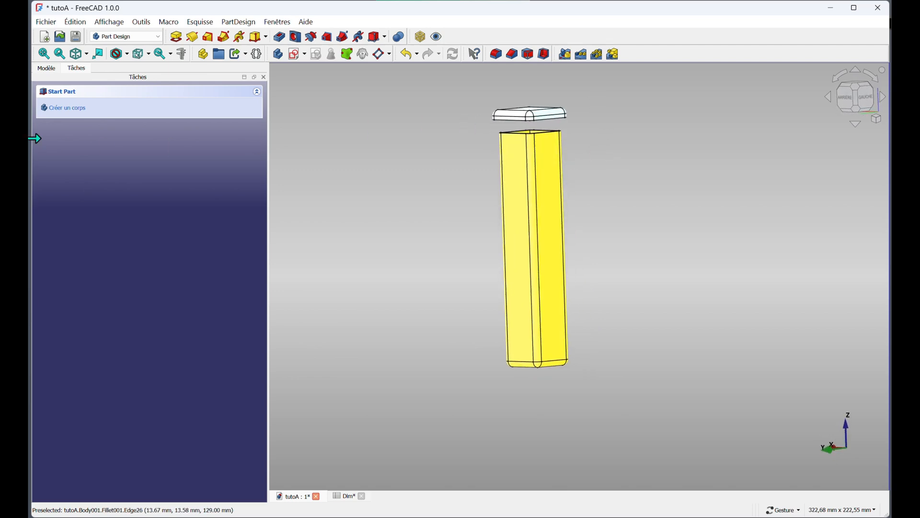
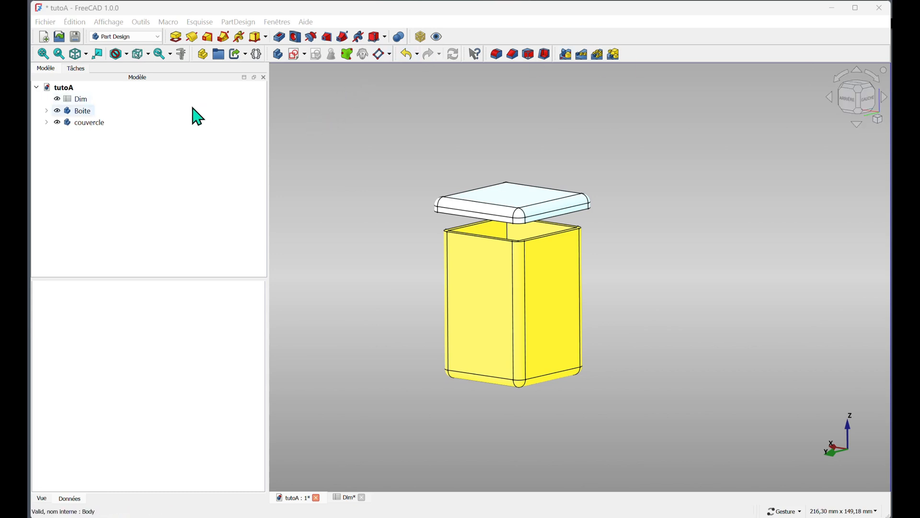
Step: Create a new document containing a body named couv2
left_click(44, 37)
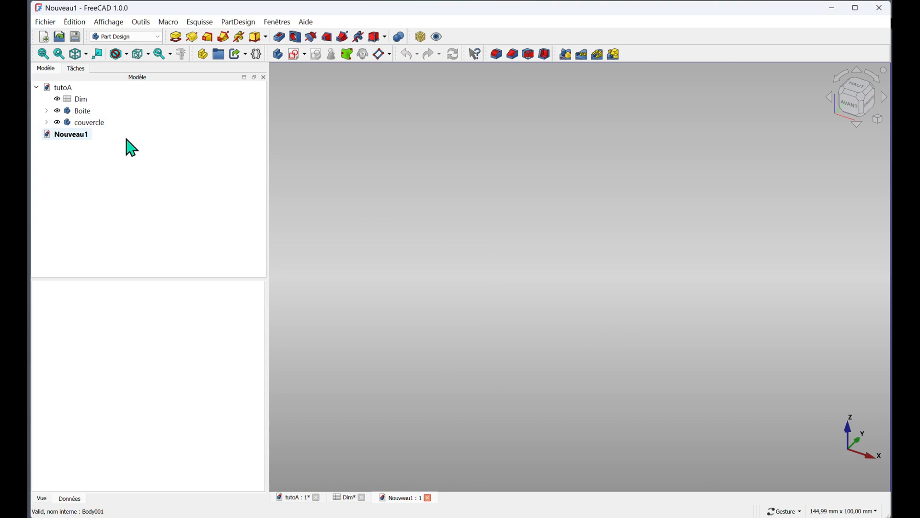
left_click(281, 56)
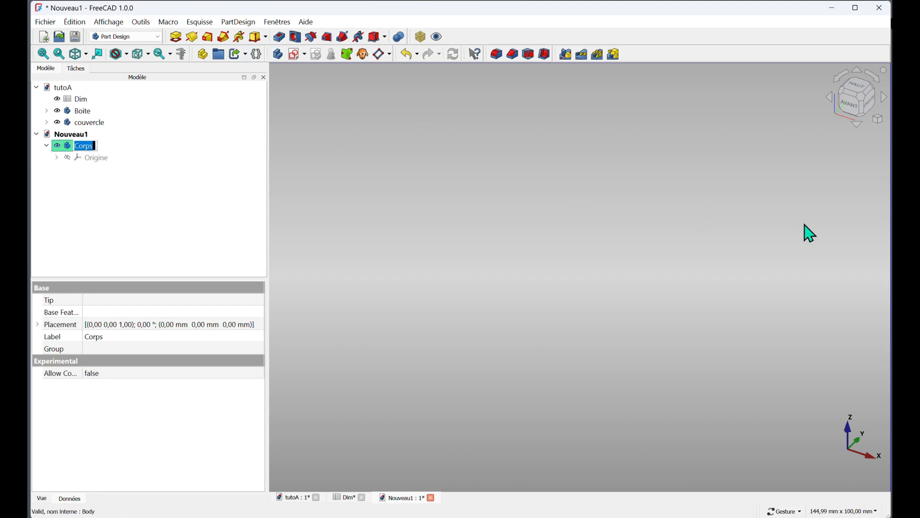
type("ouv2")
Step: Save the new document as tutoB in the TRAVAIL folder
left_click(46, 24)
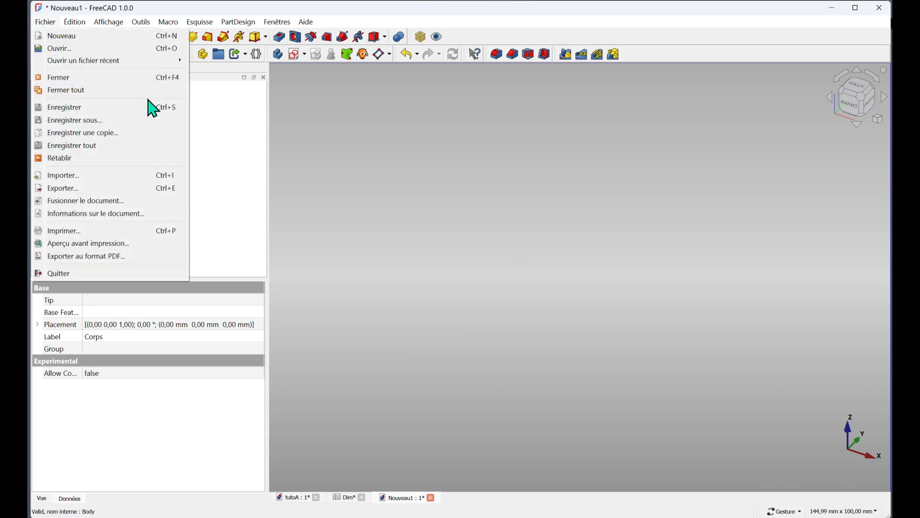
left_click(91, 121)
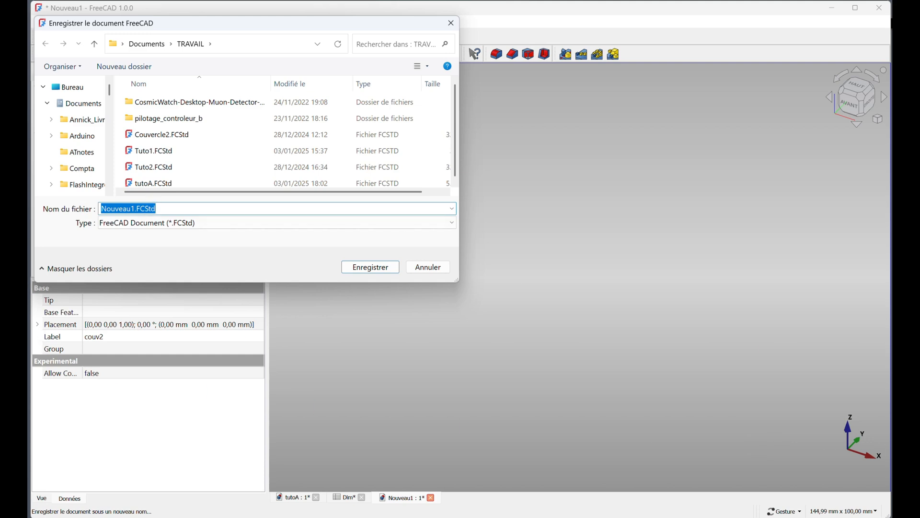
type("tuto")
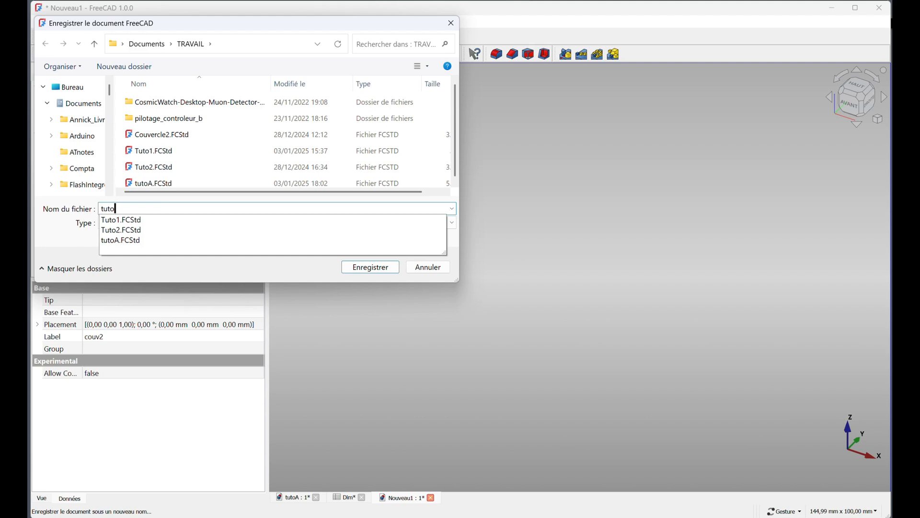
type("B")
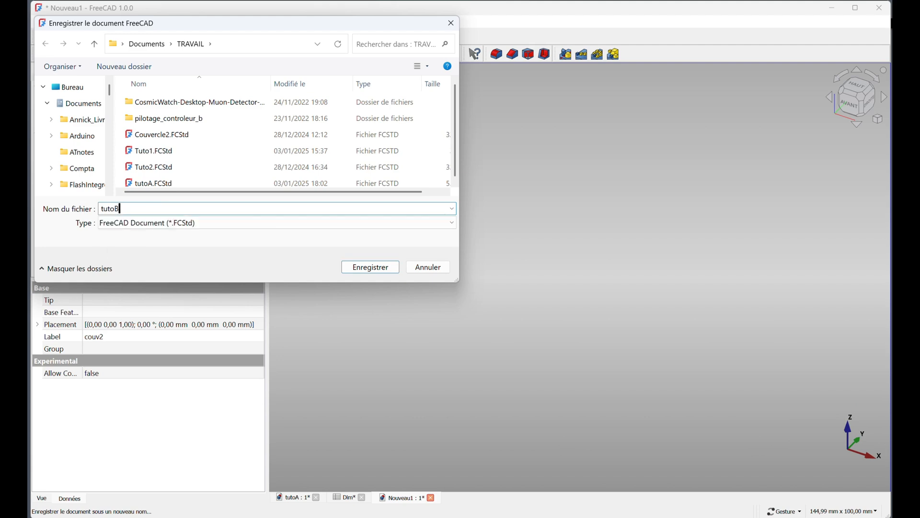
key("Return")
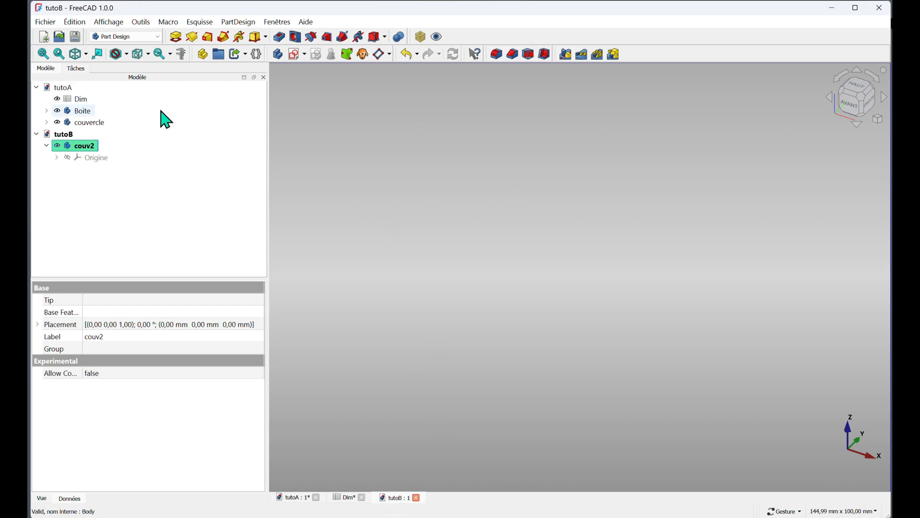
Step: Create a link in tutoB to the Dim spreadsheet of tutoA
left_click(80, 99)
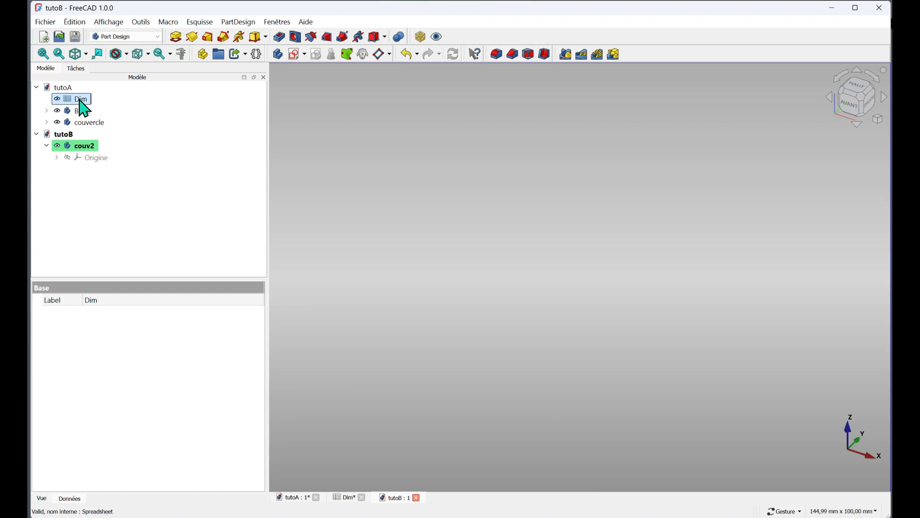
left_click(236, 54)
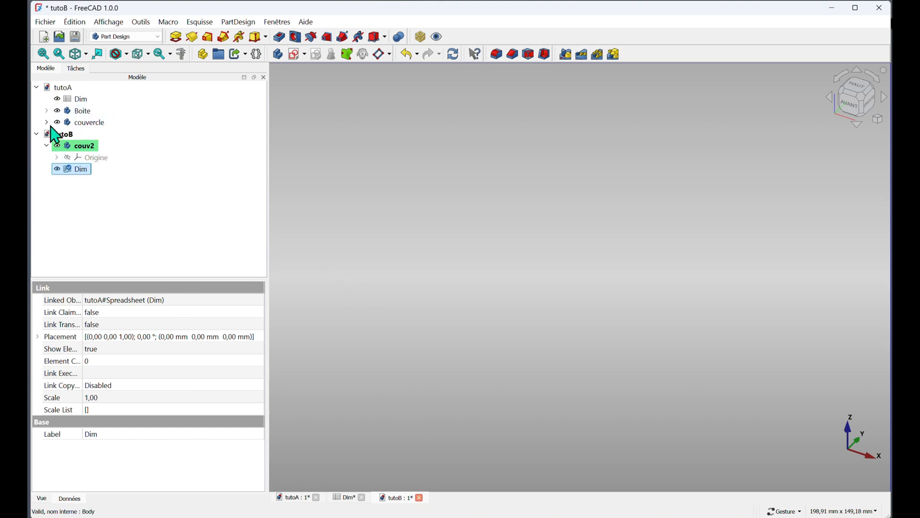
Step: Hide the couvercle body in tutoA and reference the box's top rim face in the couv2 body of tutoB with a sub-shape binder
left_click(298, 500)
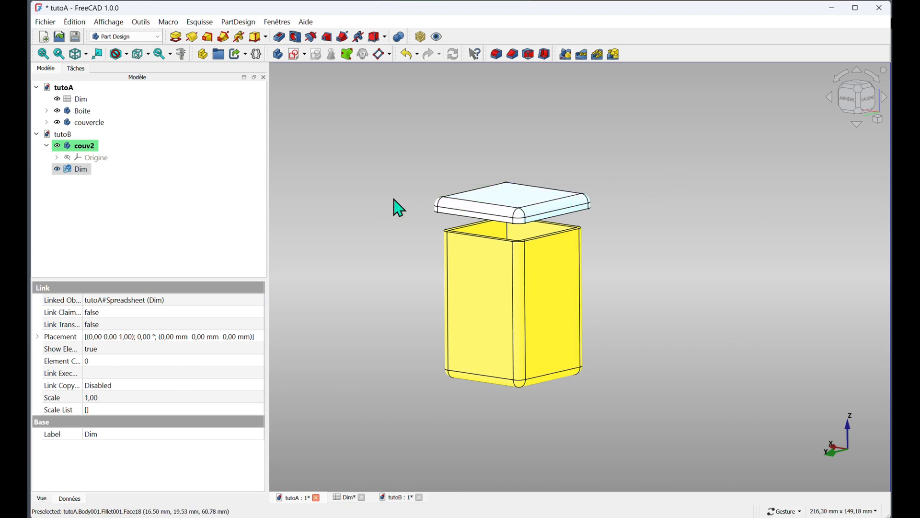
left_click(57, 122)
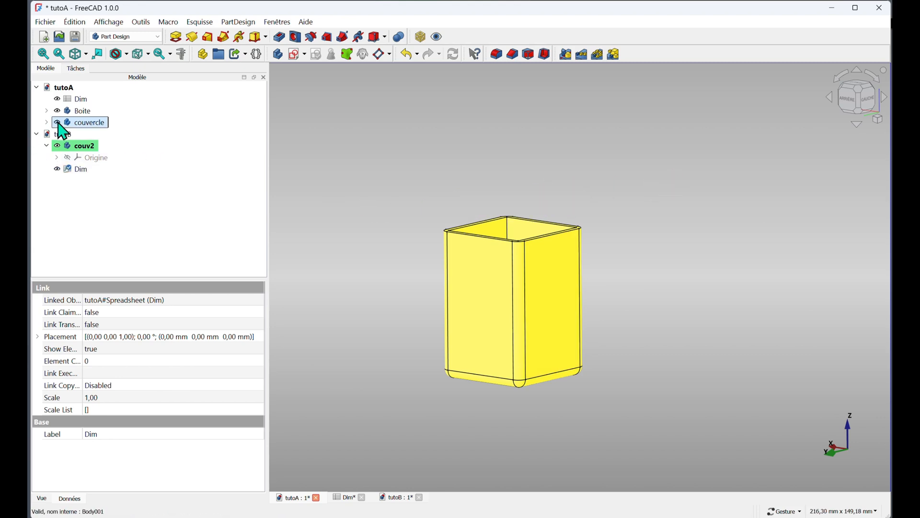
left_click_drag(542, 164, 567, 251)
scroll(569, 252, "up", 4)
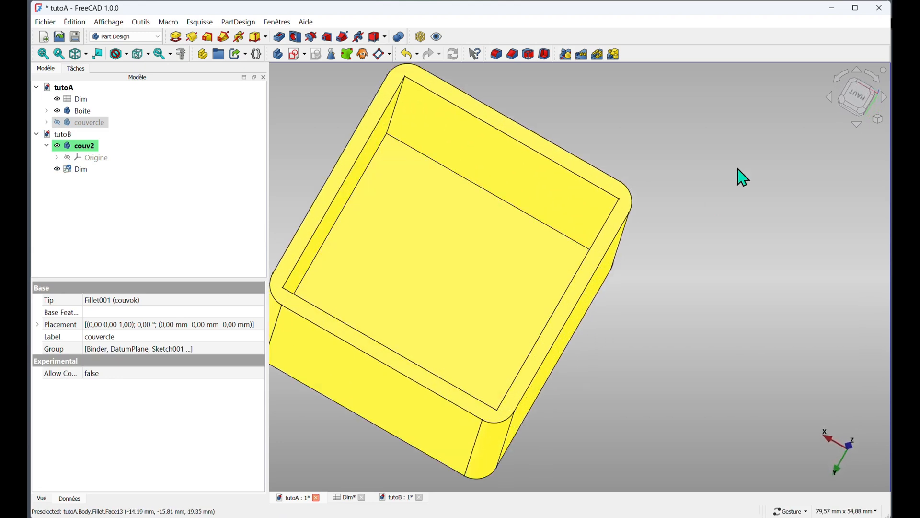
left_click_drag(740, 174, 734, 194)
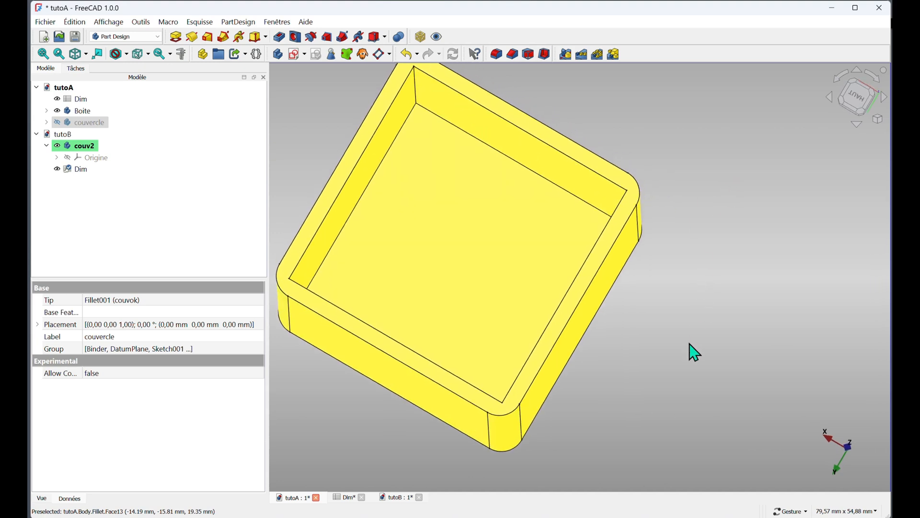
left_click_drag(692, 350, 693, 342)
left_click_drag(508, 314, 550, 364)
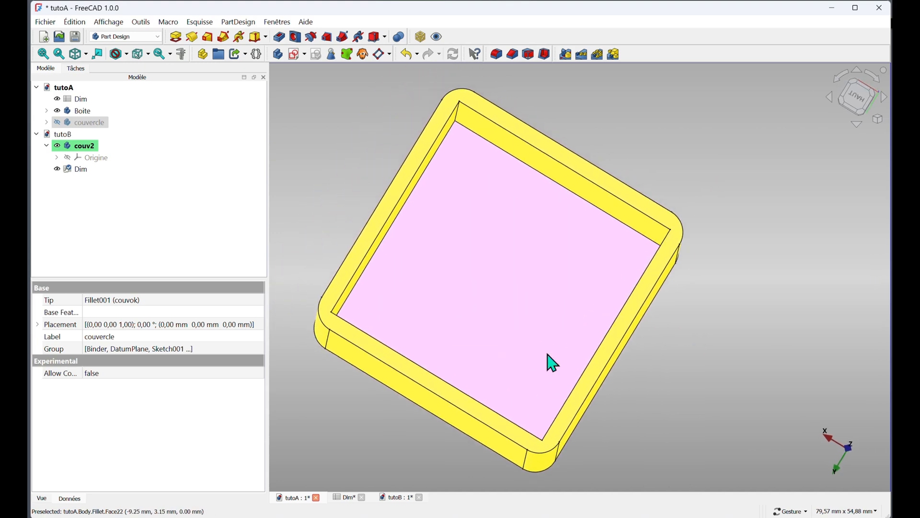
left_click(383, 227)
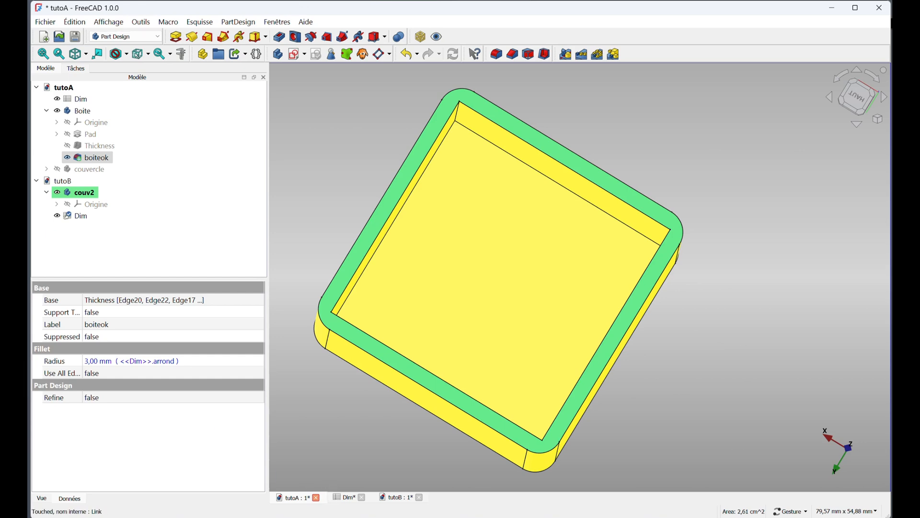
left_click(396, 499)
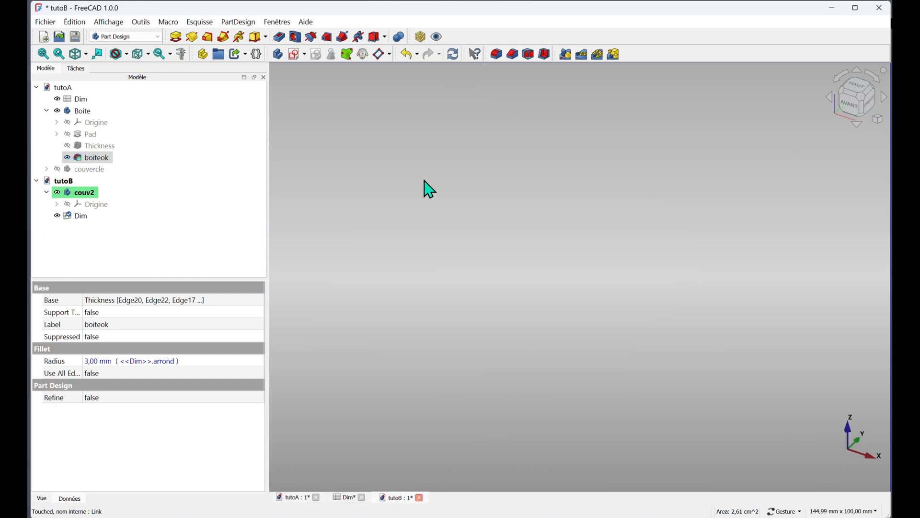
left_click(347, 54)
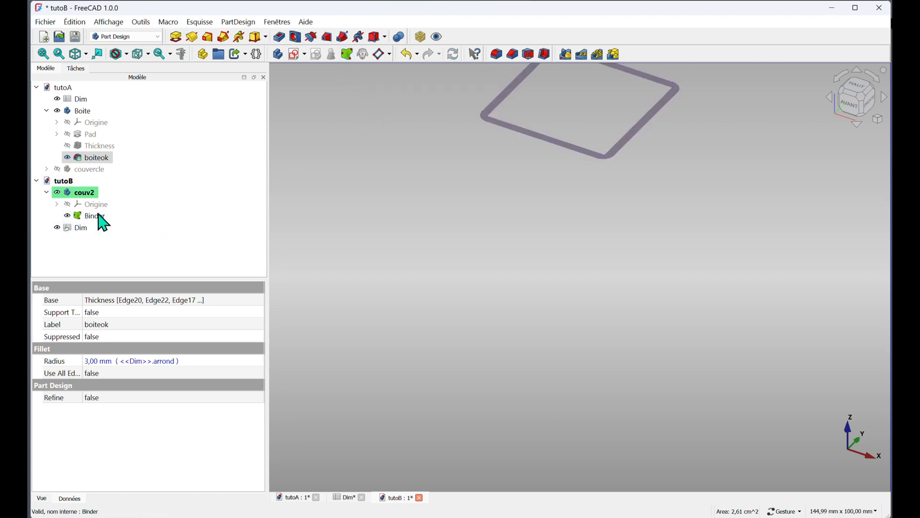
left_click_drag(575, 222, 660, 341)
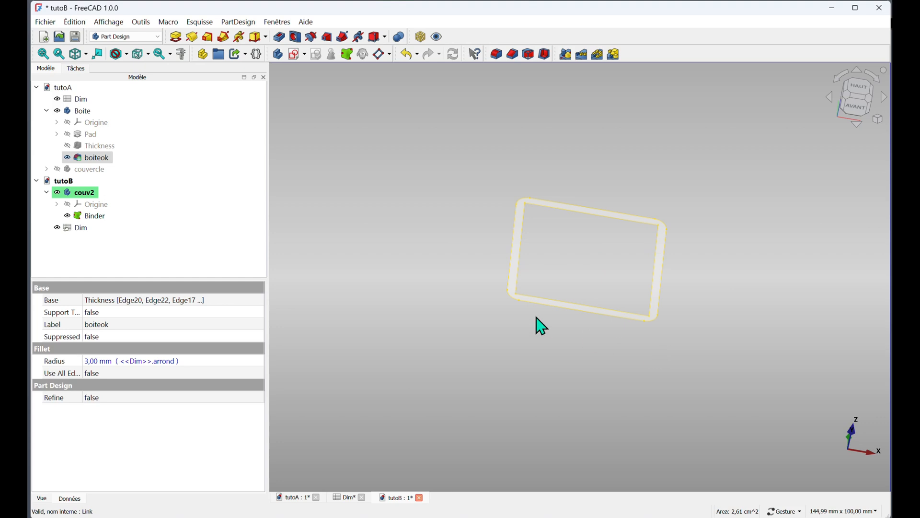
left_click_drag(537, 323, 508, 360)
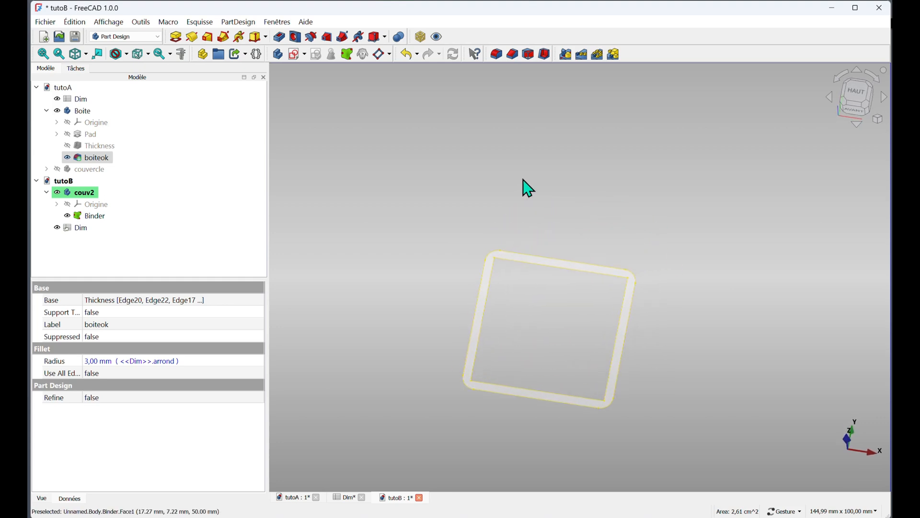
Step: Create a datum plane in couv2 attached to the Binder rim in flat face mode with zero offsets
left_click_drag(534, 211, 523, 188)
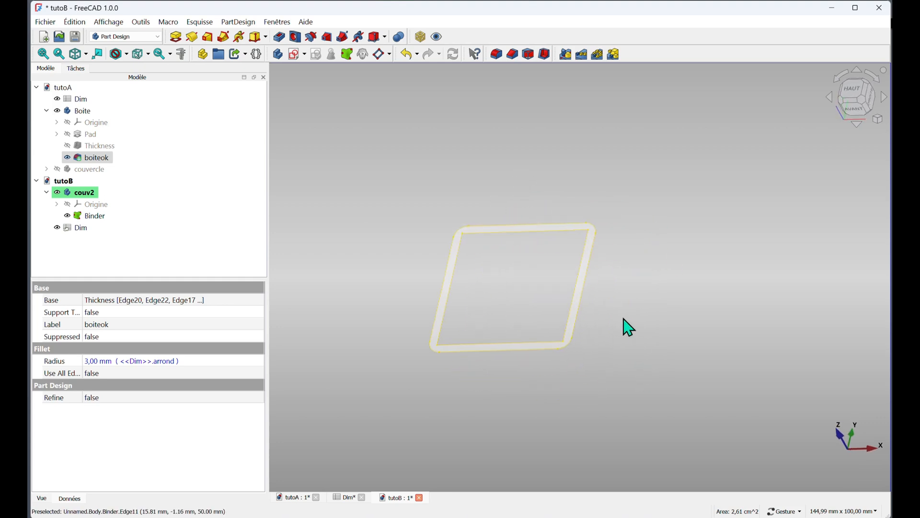
left_click_drag(627, 324, 677, 341)
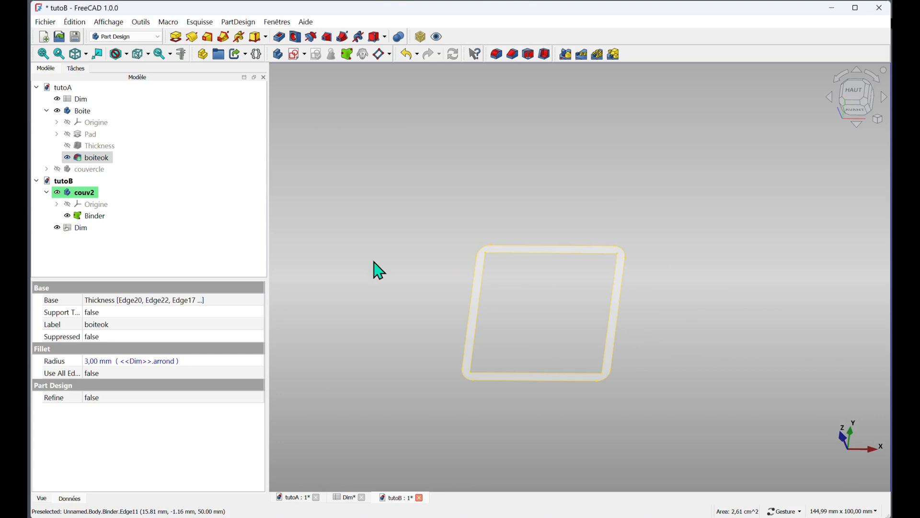
left_click(86, 216)
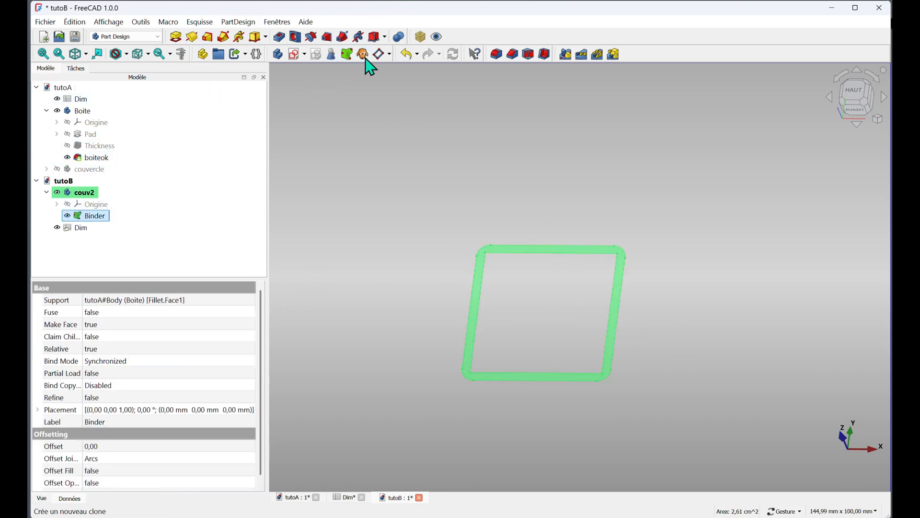
left_click(382, 54)
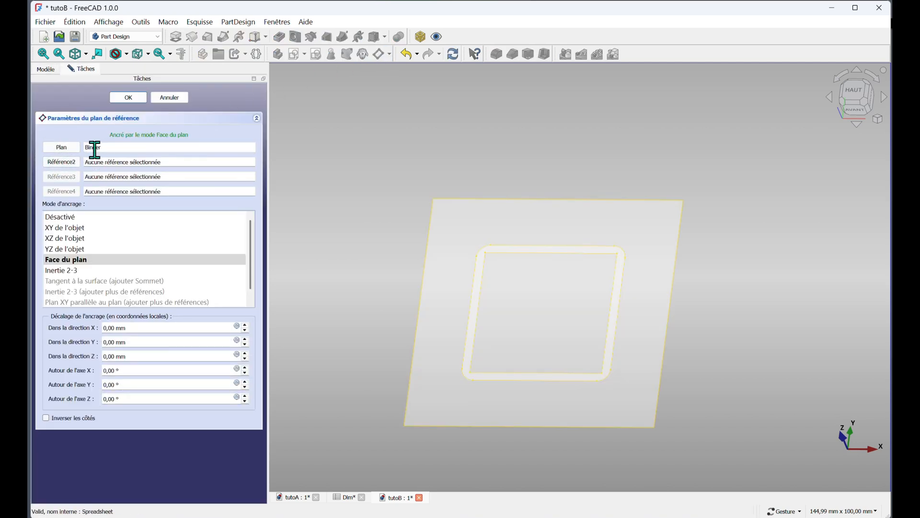
left_click(128, 98)
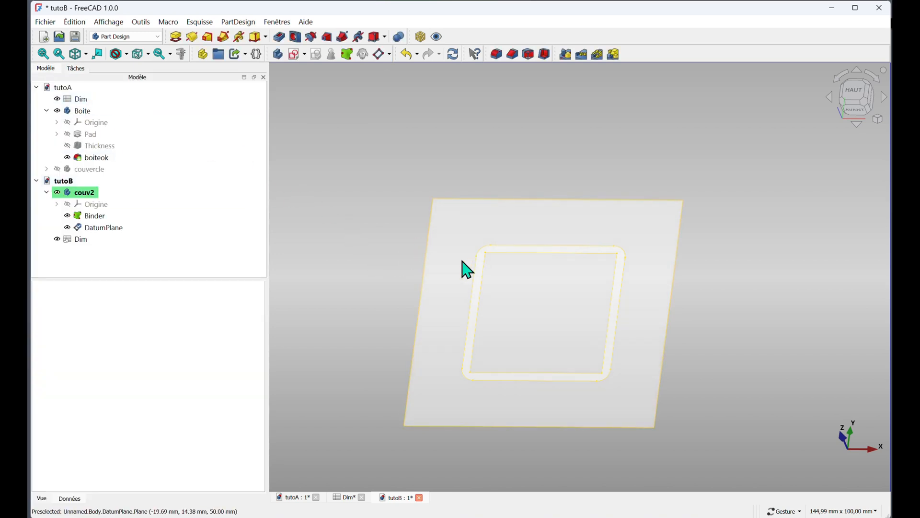
Step: Start a sketch on the datum plane and import the rim's upper outer straight edge as external geometry
left_click(455, 275)
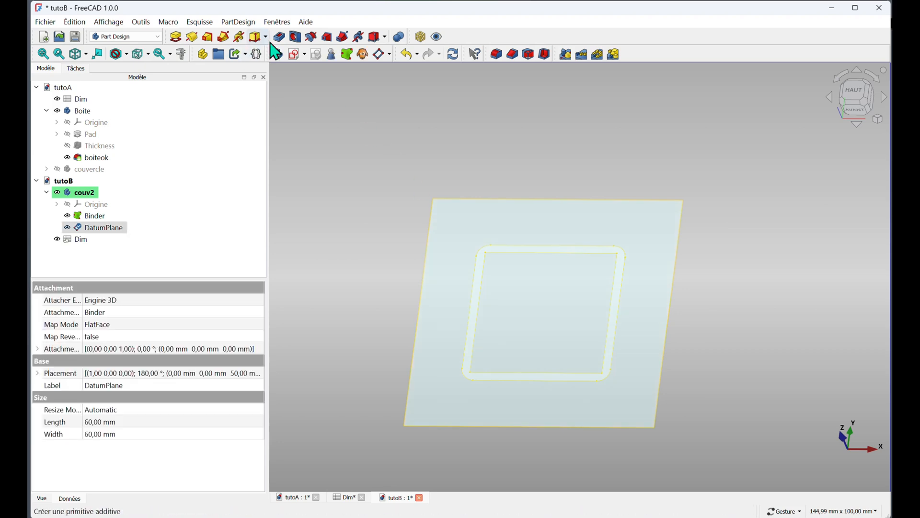
left_click(296, 55)
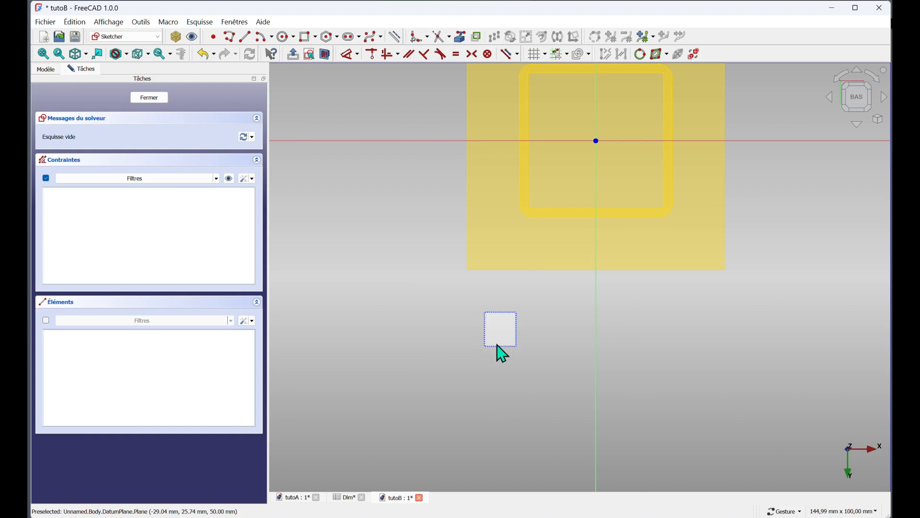
mouse_move(545, 308)
right_mouse_down()
mouse_move(487, 366)
mouse_move(483, 394)
right_mouse_up()
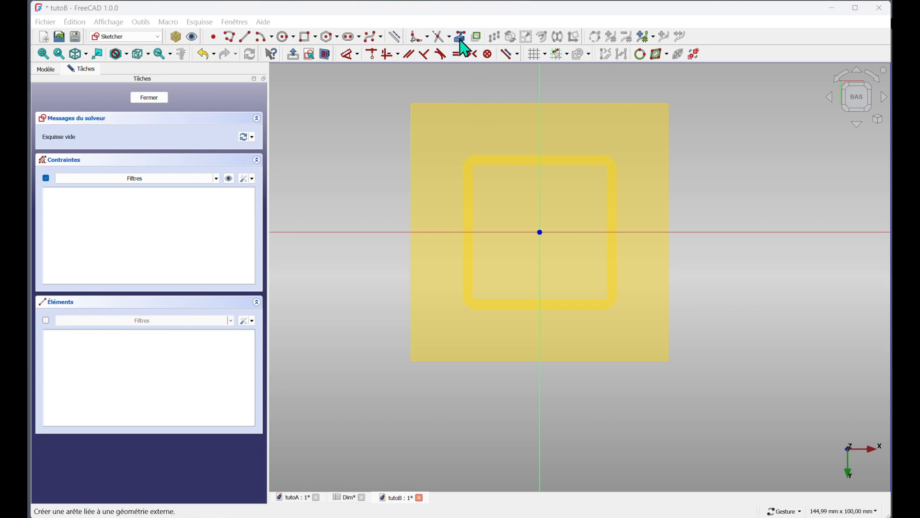
right_click(470, 87)
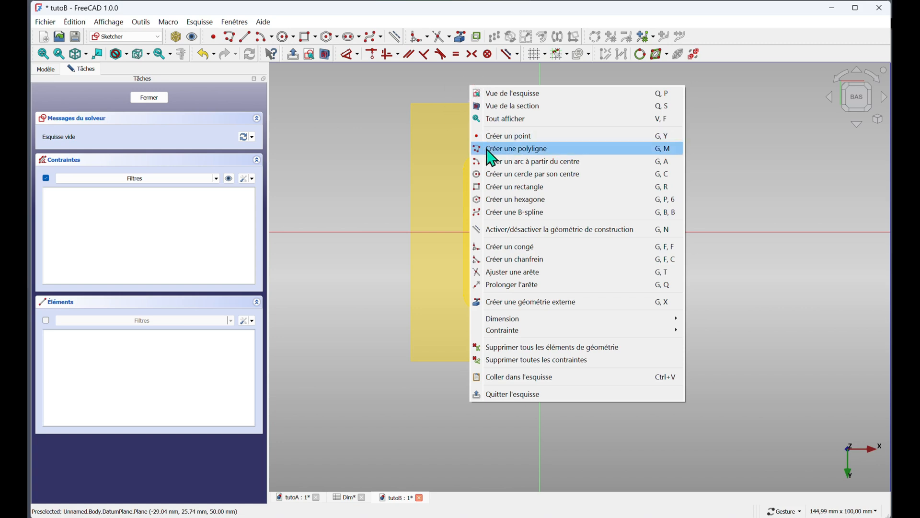
left_click(515, 303)
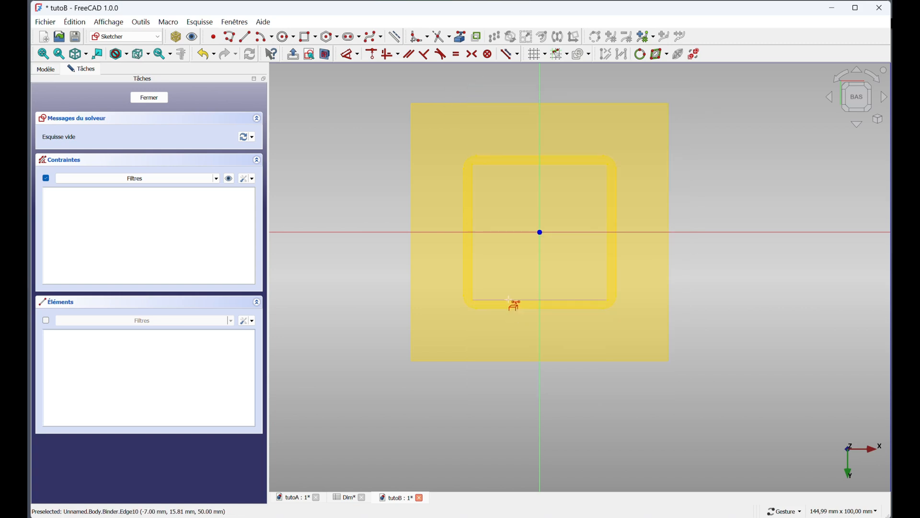
left_click(510, 156)
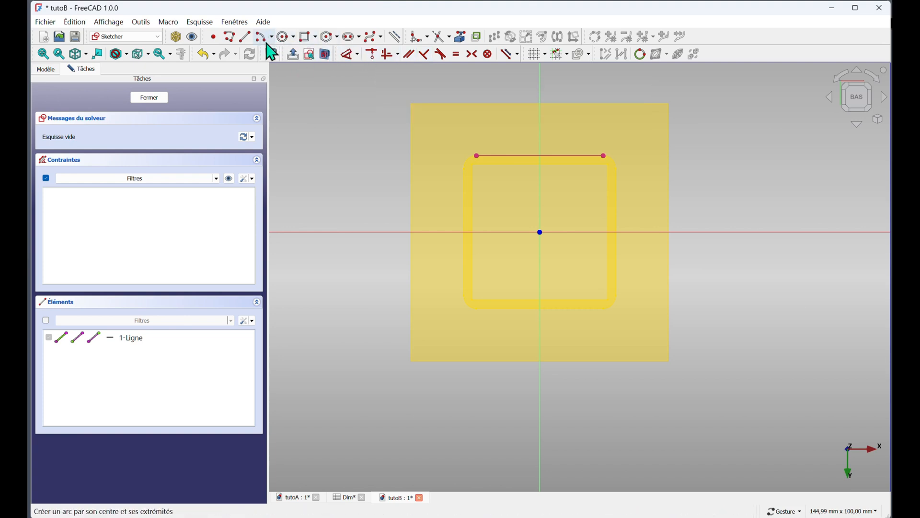
Step: Draw a centred rectangle about 96 mm wide and 51 mm high around the sketch origin
left_click(317, 37)
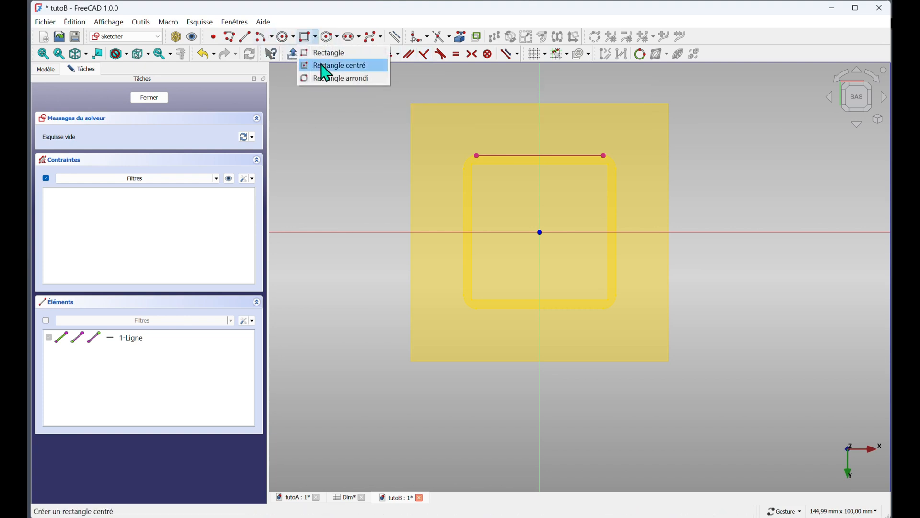
left_click(335, 66)
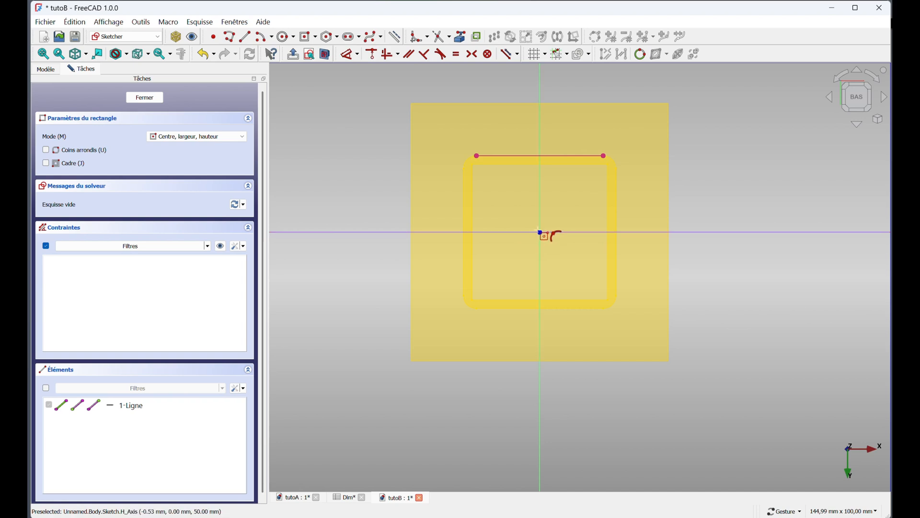
left_click(540, 232)
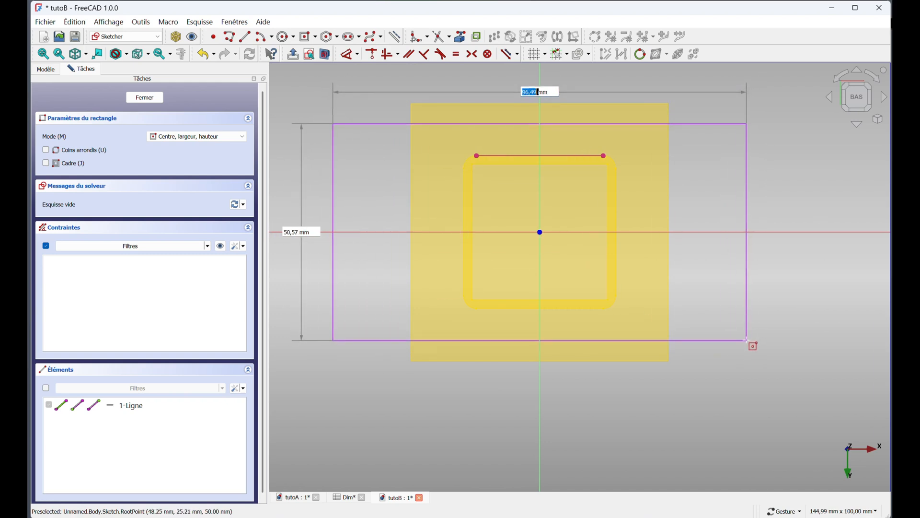
left_click(747, 340)
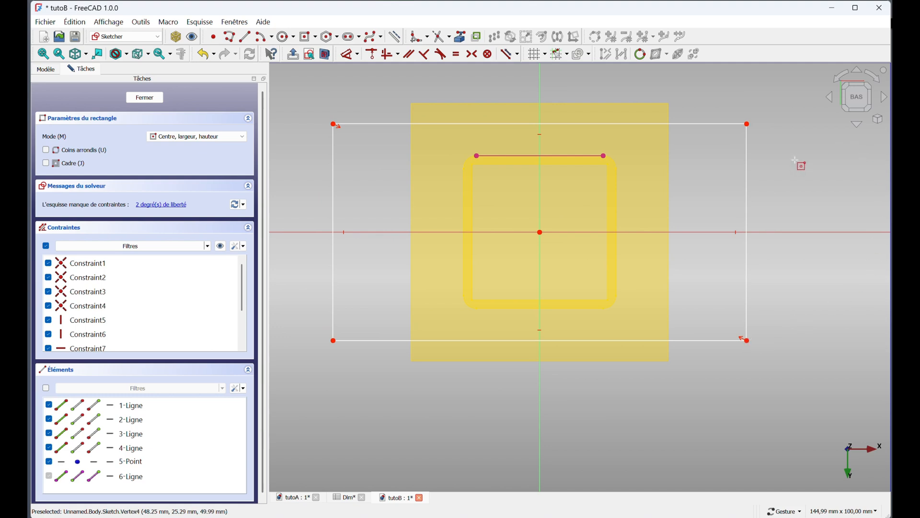
key("Escape")
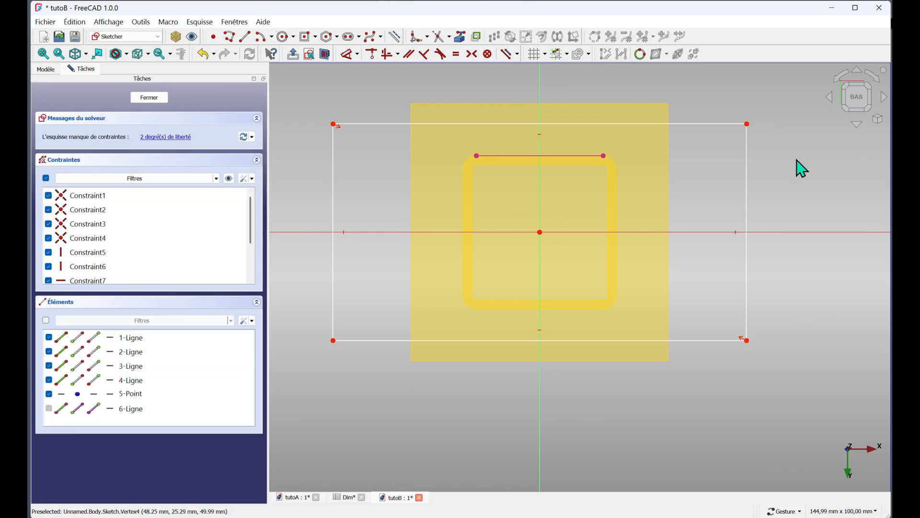
Step: Constrain two adjacent rectangle sides as equal and shrink the resulting square by its corner to just inside the datum plane
left_click(677, 124)
left_click(747, 165)
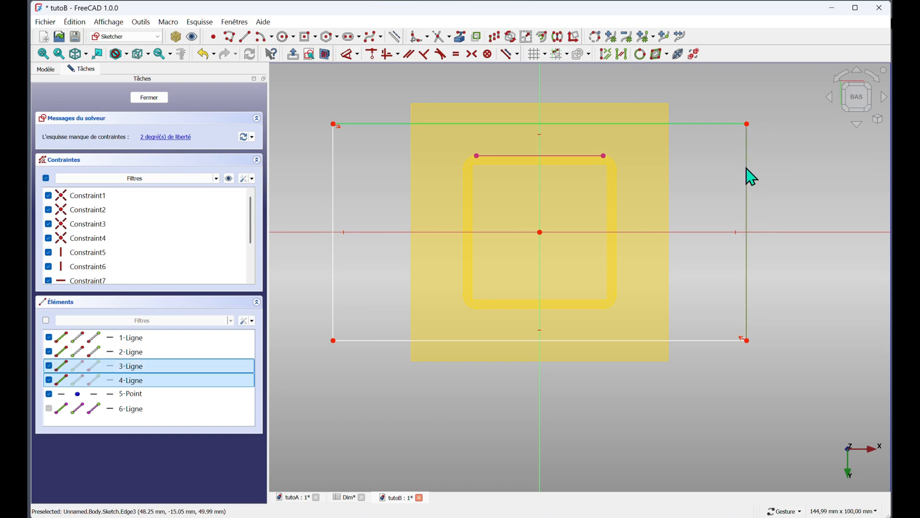
left_click(455, 55)
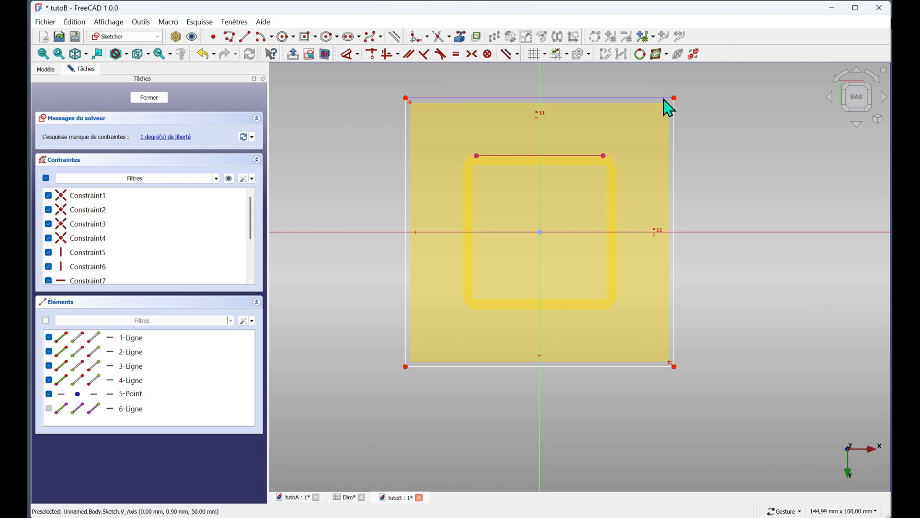
left_click_drag(674, 99, 668, 144)
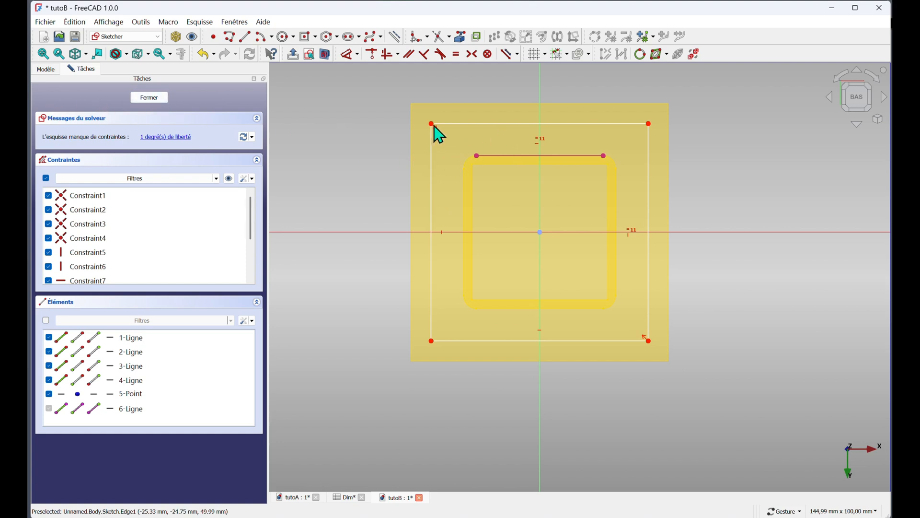
Step: Dimension the vertical distance between the square's upper-left corner and the left end of the external edge
left_click(430, 123)
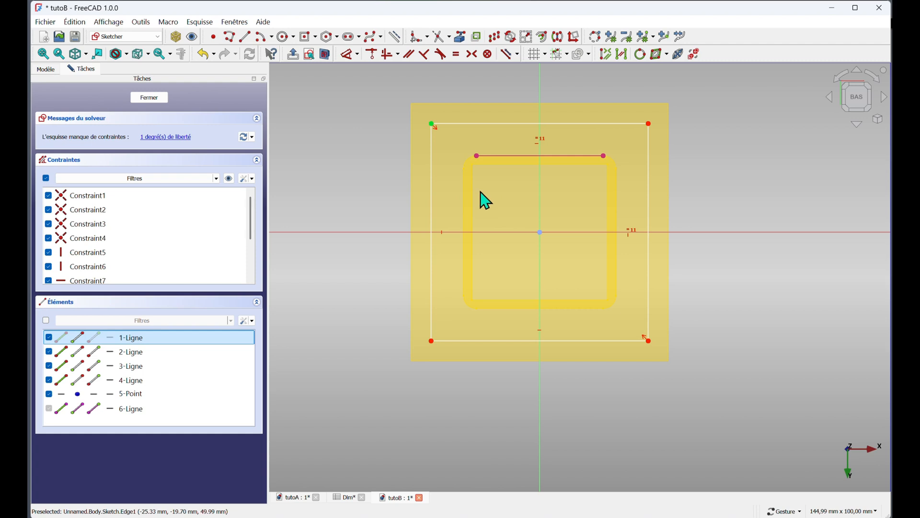
left_click(477, 156)
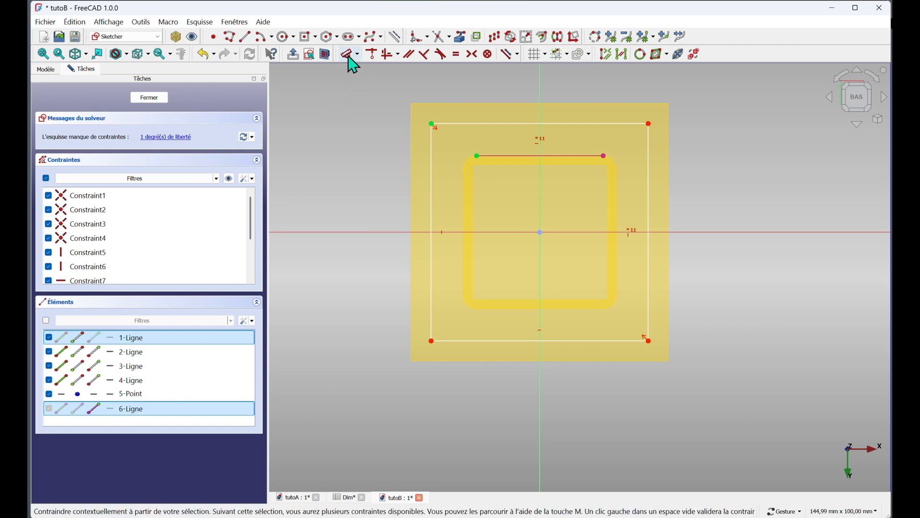
left_click(348, 56)
left_click(394, 132)
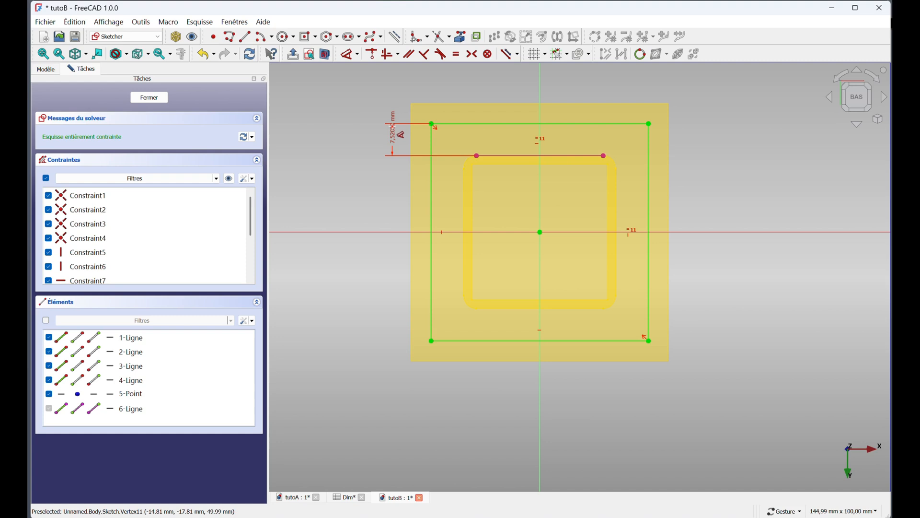
Step: Set the vertical distance between the square and the external edge to the expression <<Dim>>.jeucouv and close the sketch
double_click(393, 131)
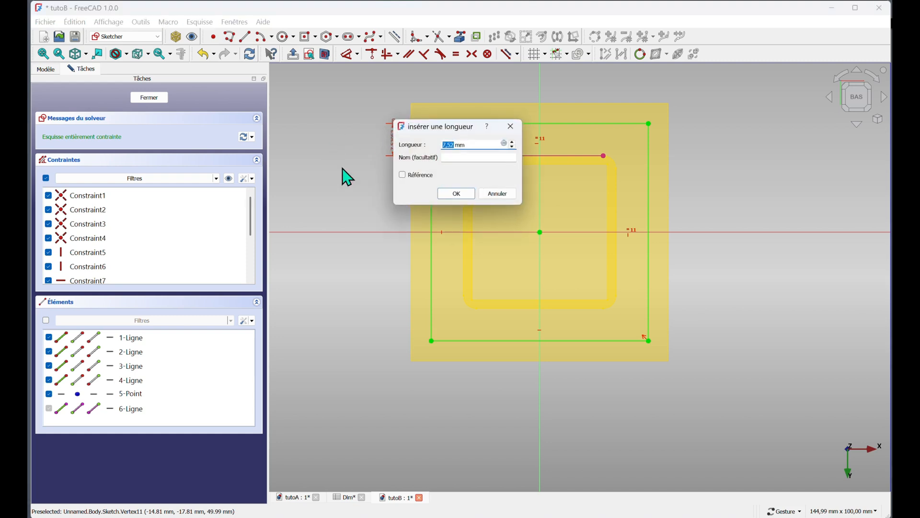
left_click(504, 144)
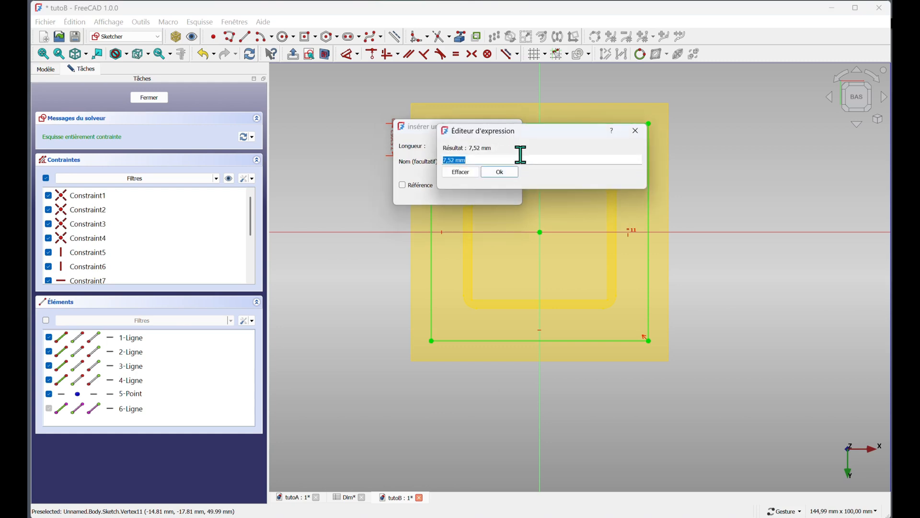
type("<<di")
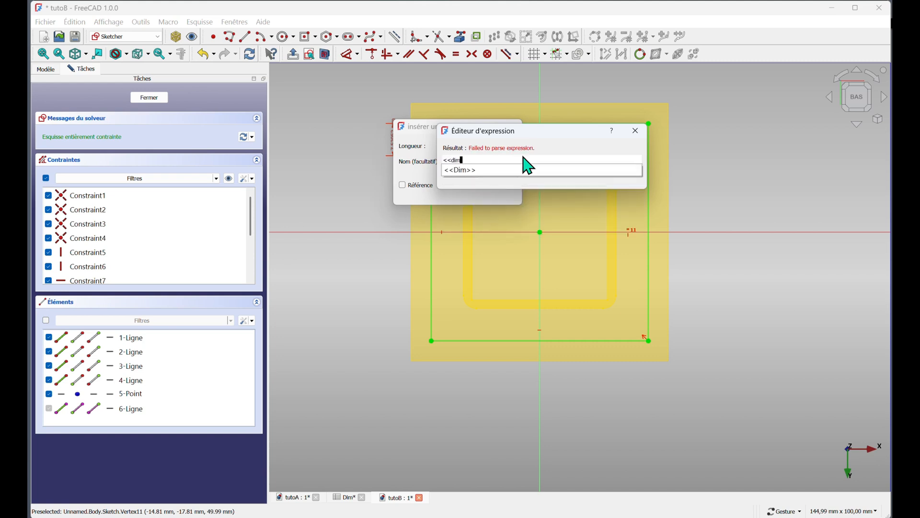
type("m>>.")
left_click(477, 171)
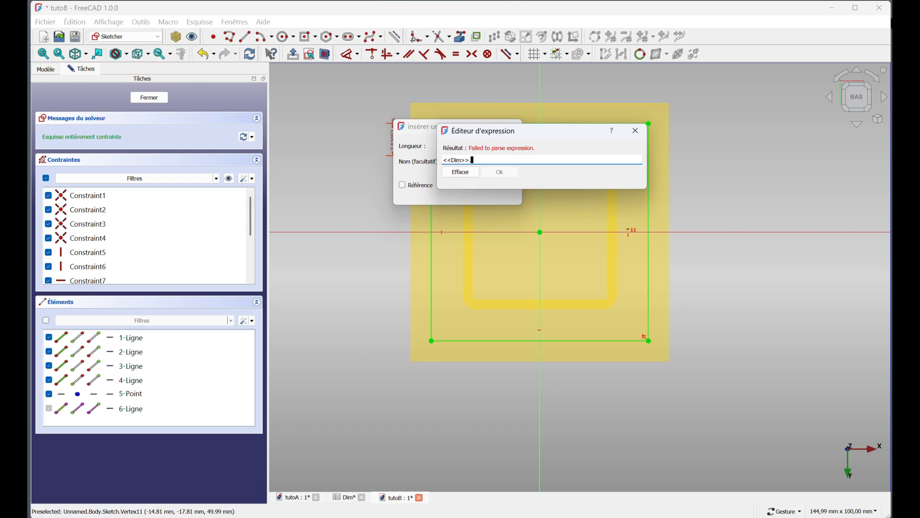
type("j")
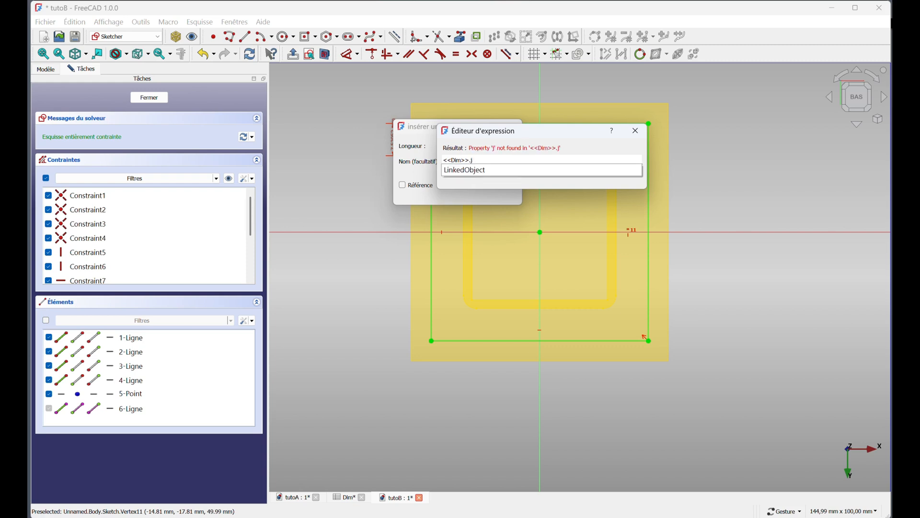
type("eu")
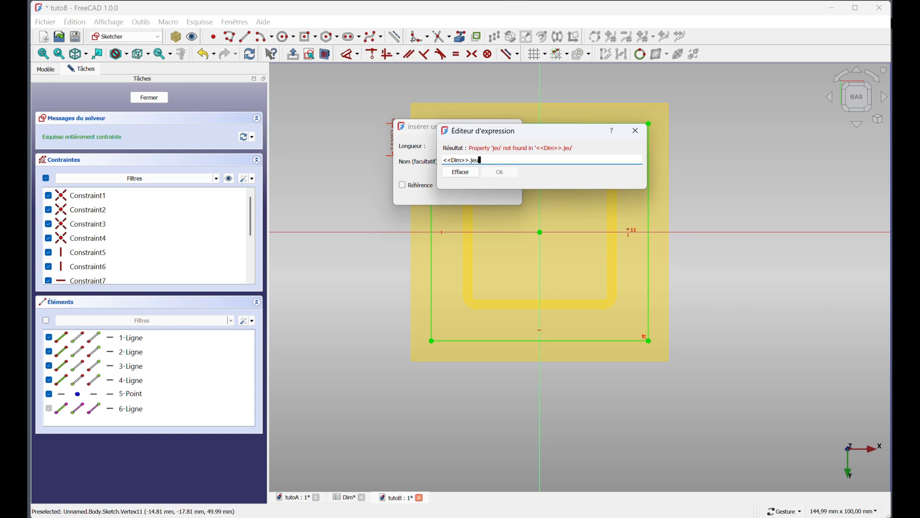
type("couv")
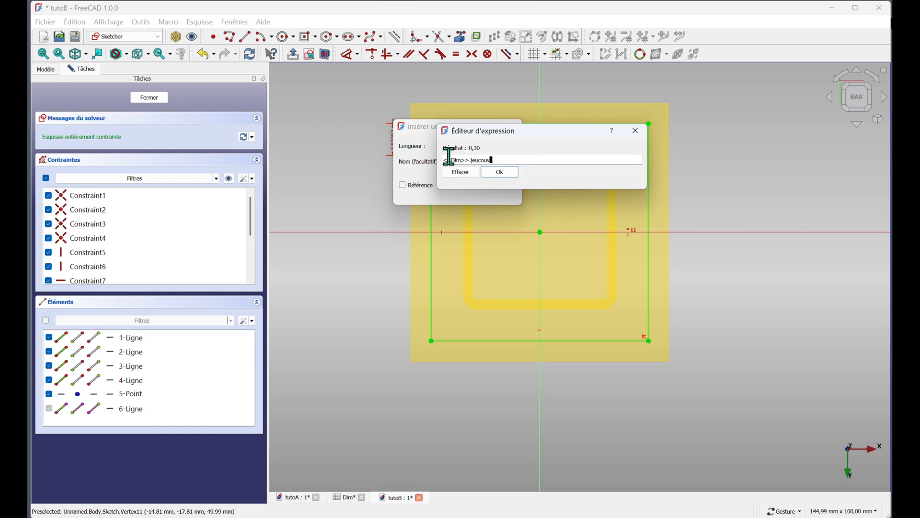
left_click(501, 173)
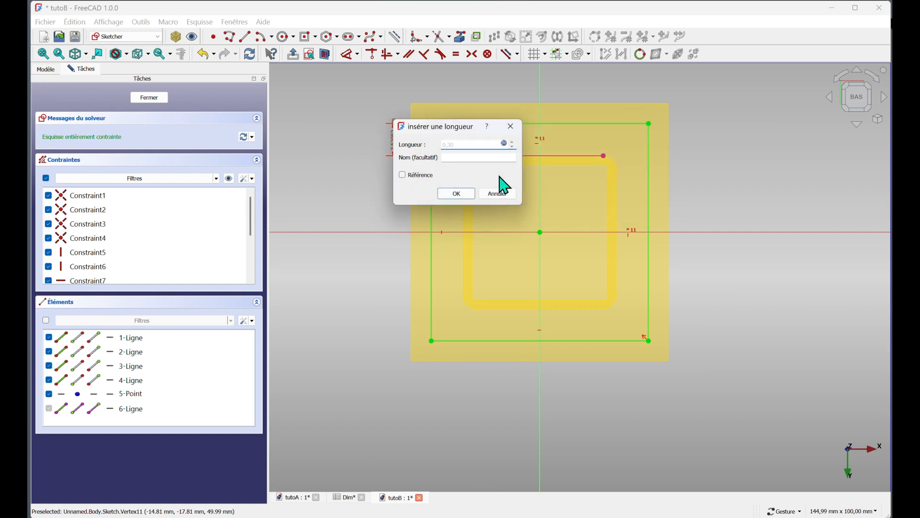
left_click(459, 193)
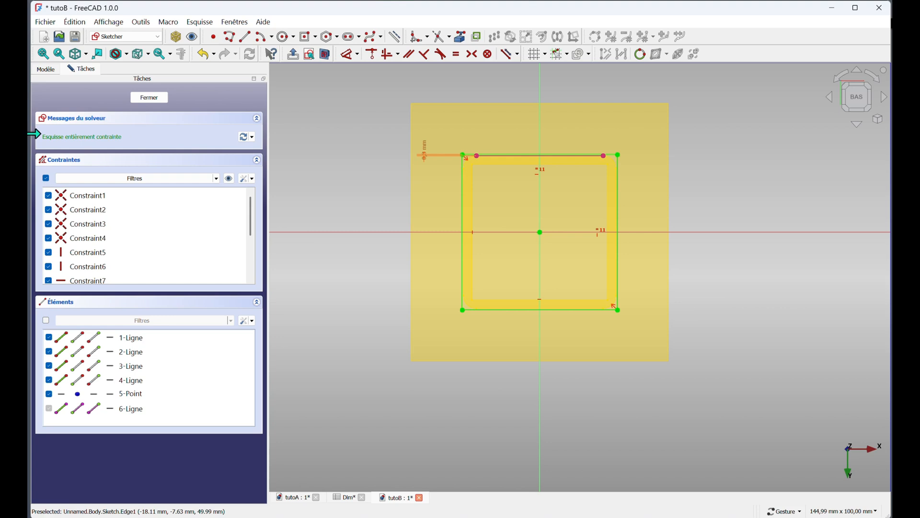
left_click(154, 98)
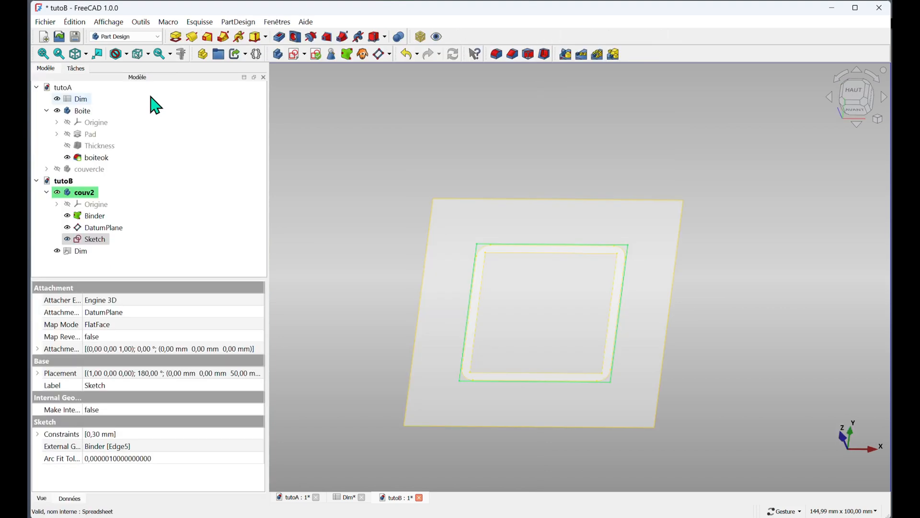
Step: Pad the square sketch in couv2 and reverse its direction so it extrudes above the datum plane
mouse_move(357, 223)
left_mouse_down()
mouse_move(362, 187)
mouse_move(407, 220)
mouse_move(643, 283)
mouse_move(649, 258)
mouse_move(658, 267)
left_mouse_up()
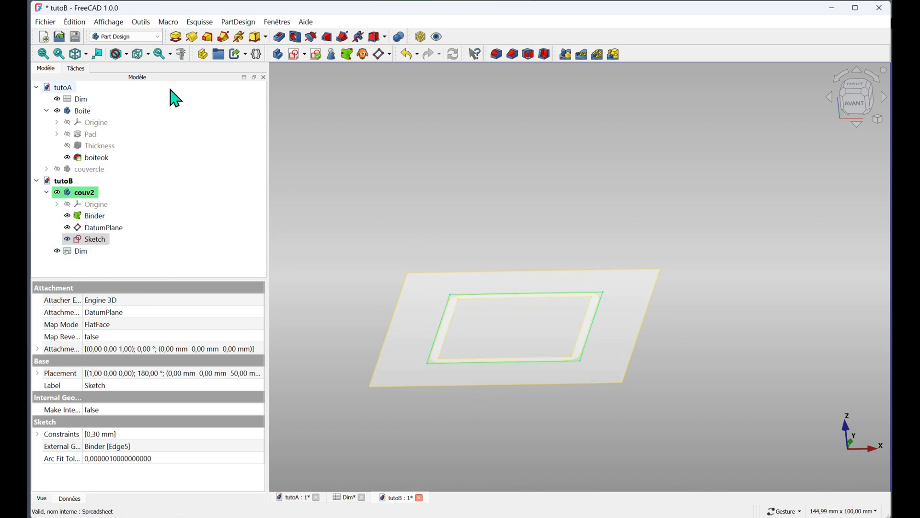
left_click(177, 38)
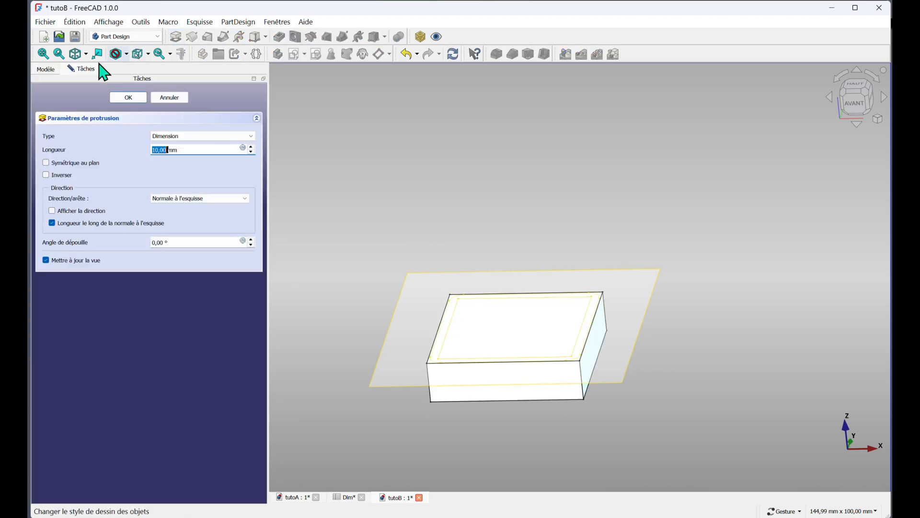
left_click_drag(493, 398, 502, 384)
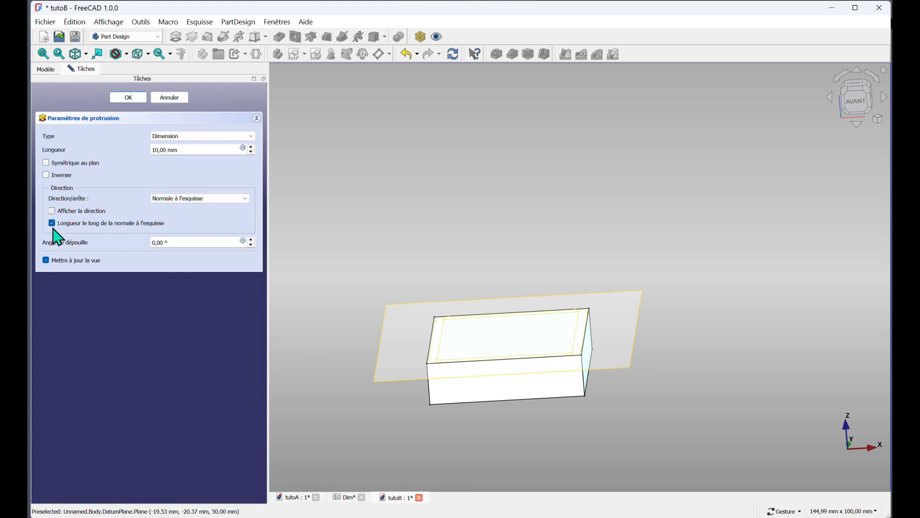
left_click(46, 176)
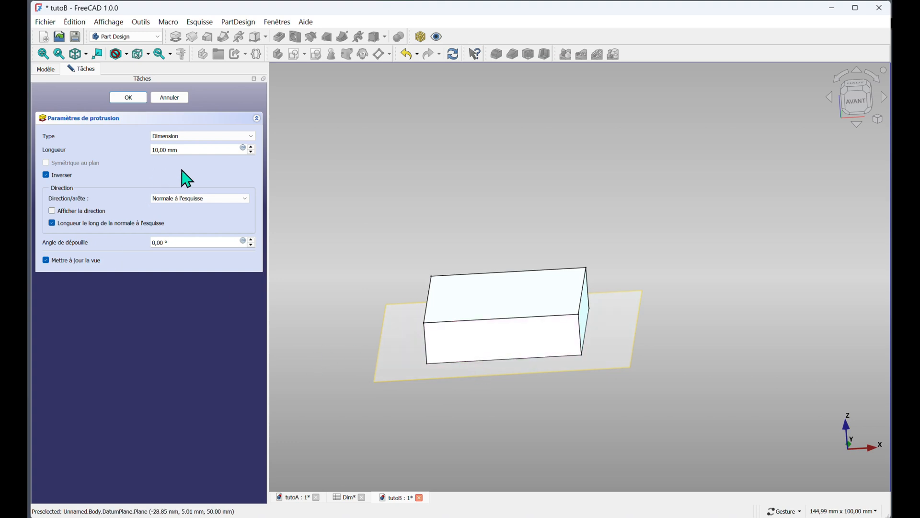
Step: Set the pad's length to the expression <<Dim>>.hautcouv and accept the pad
left_click(243, 148)
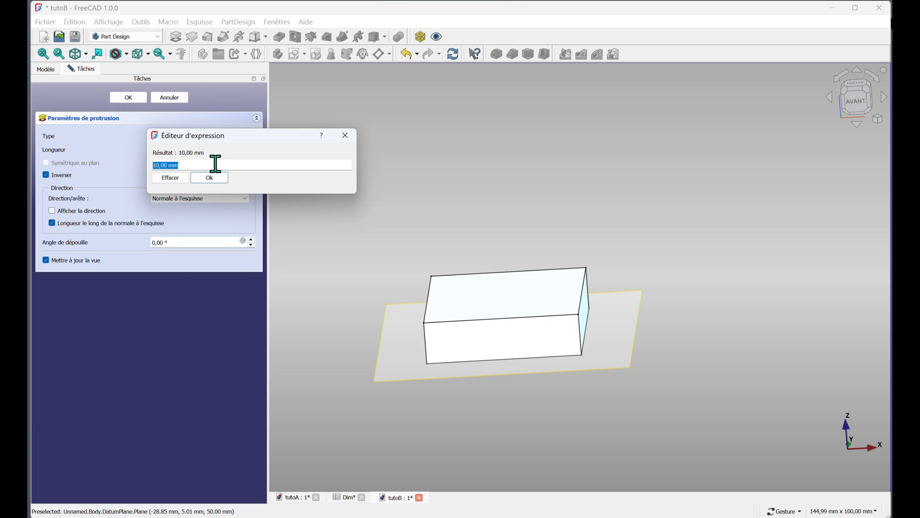
type("<<d")
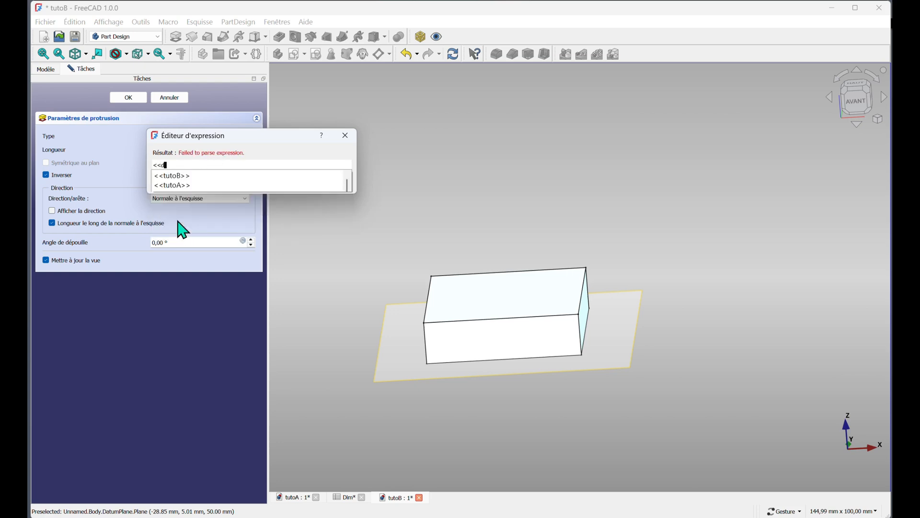
type("i")
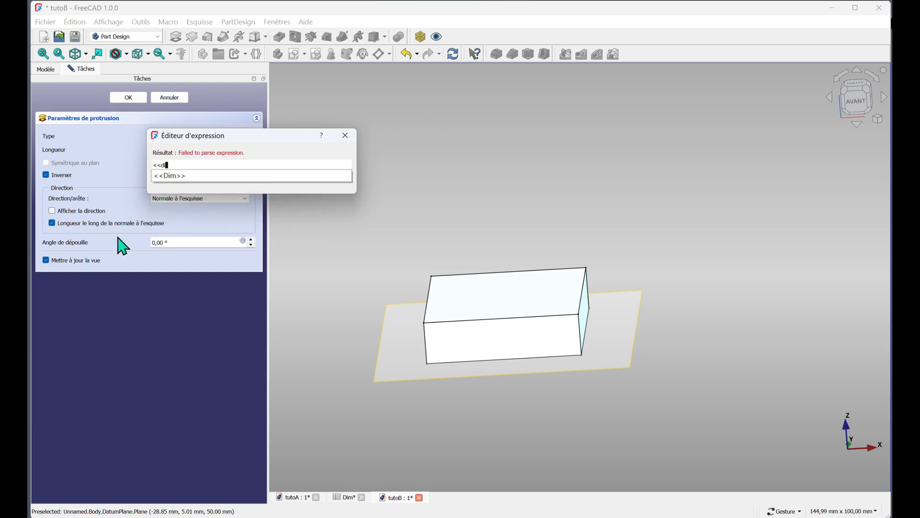
left_click(174, 184)
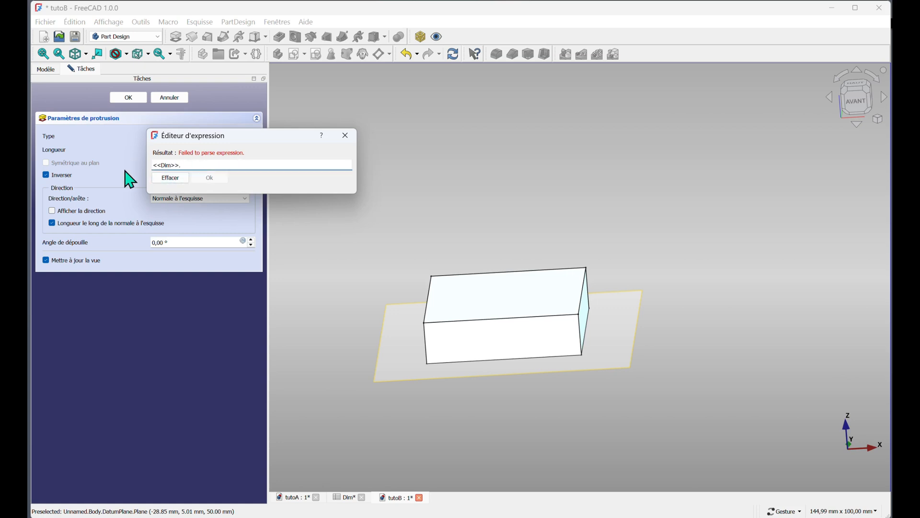
left_click_drag(195, 165, 156, 165)
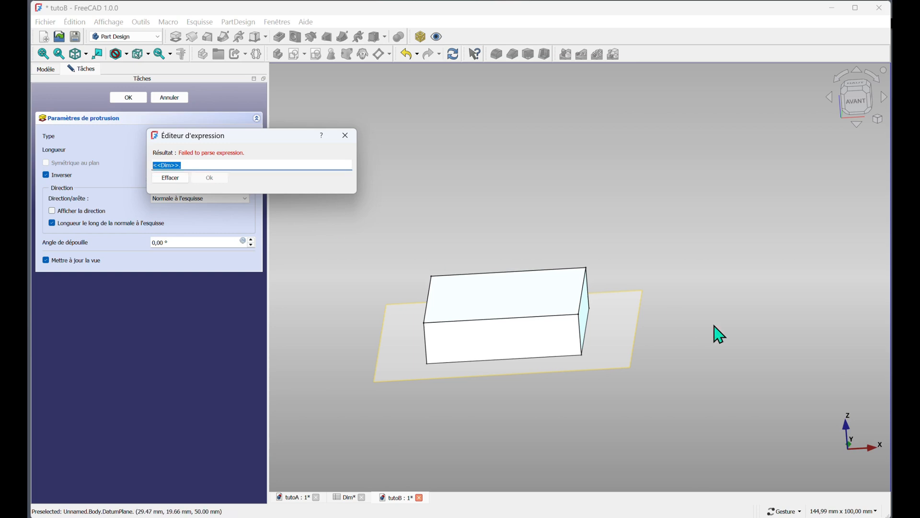
left_click(203, 166)
type("hat")
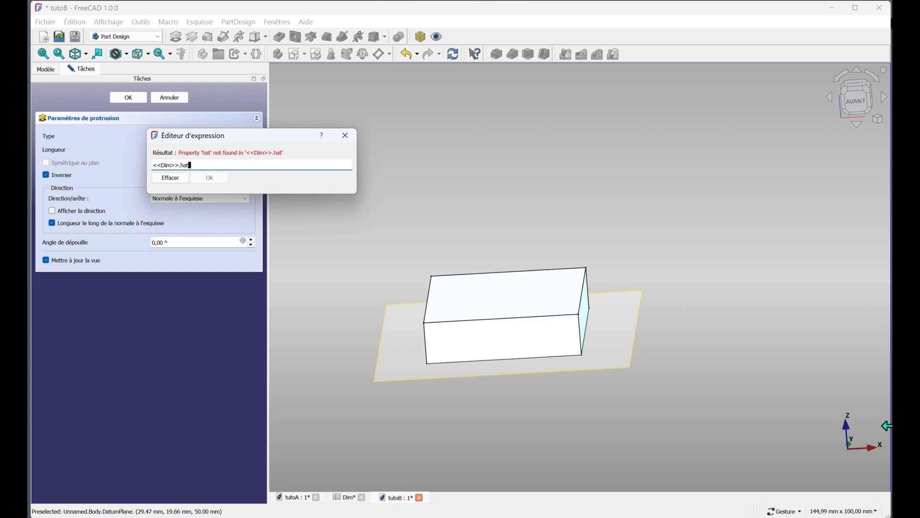
key("BackSpace")
type("utcou")
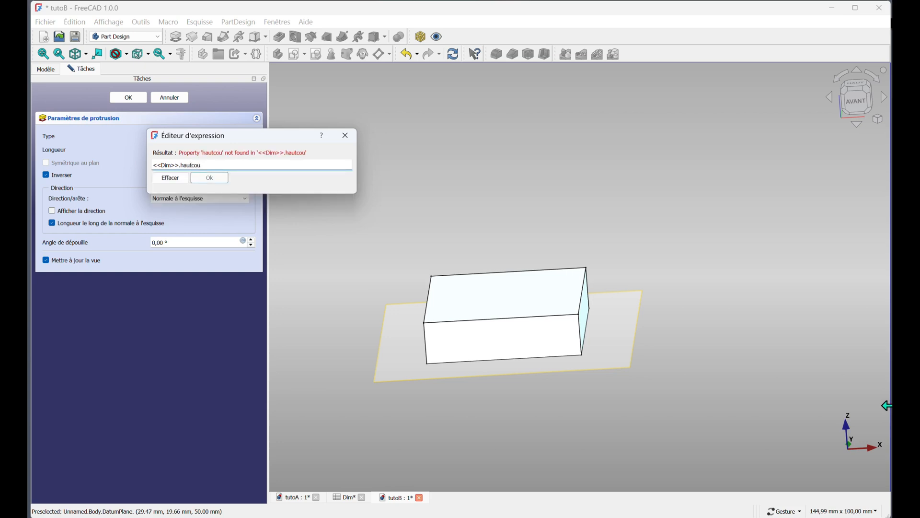
type("v")
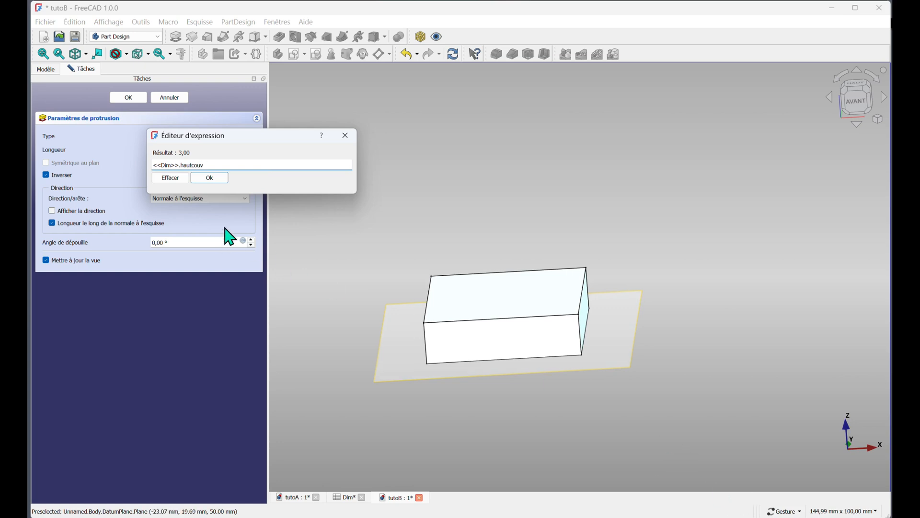
left_click(210, 178)
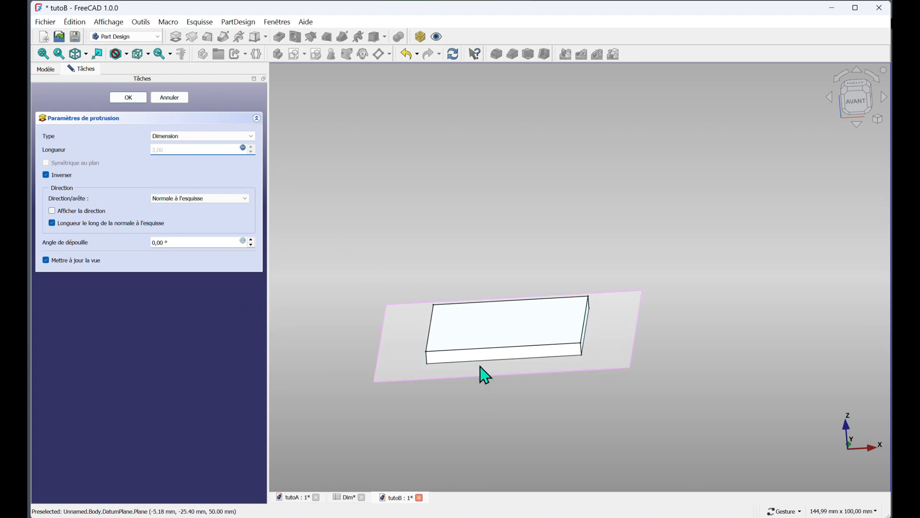
left_click_drag(558, 275, 563, 234)
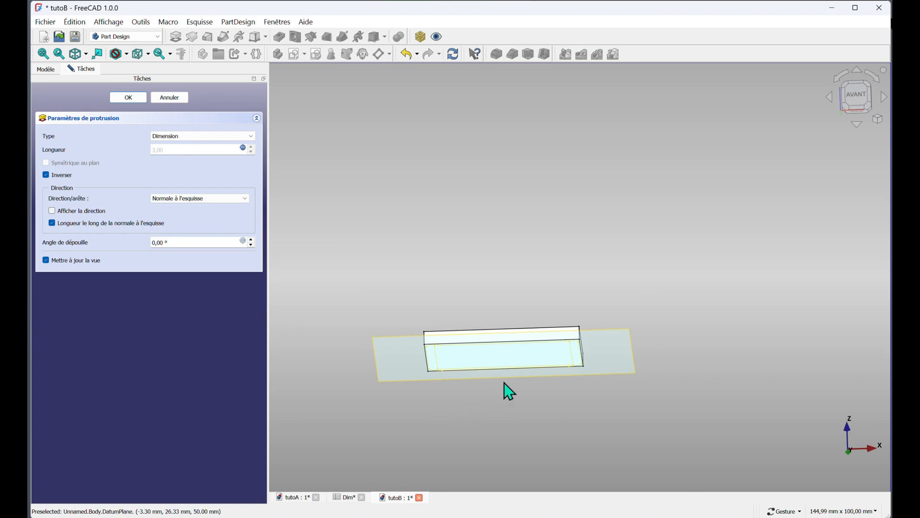
left_click(128, 98)
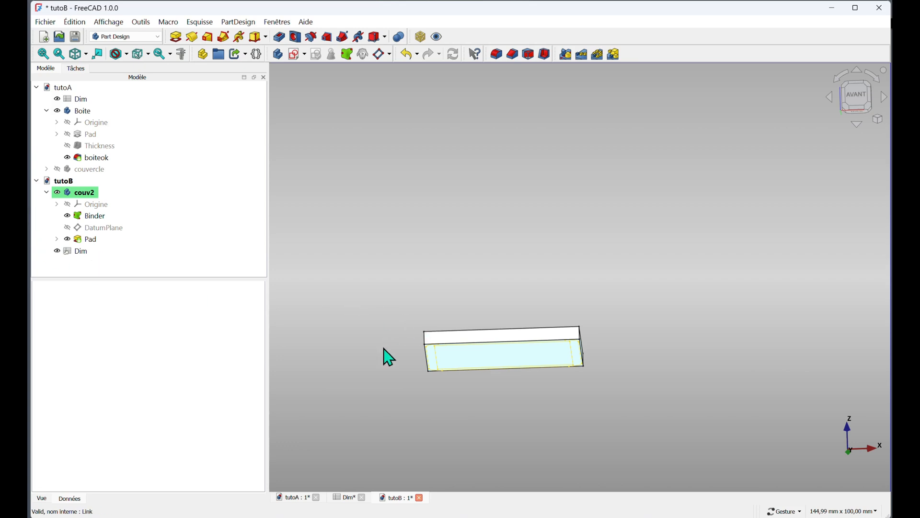
Step: Hide the Binder and start a Thickness on the pad's underside face, built outward with the Intersection join type
left_click_drag(480, 398, 484, 404)
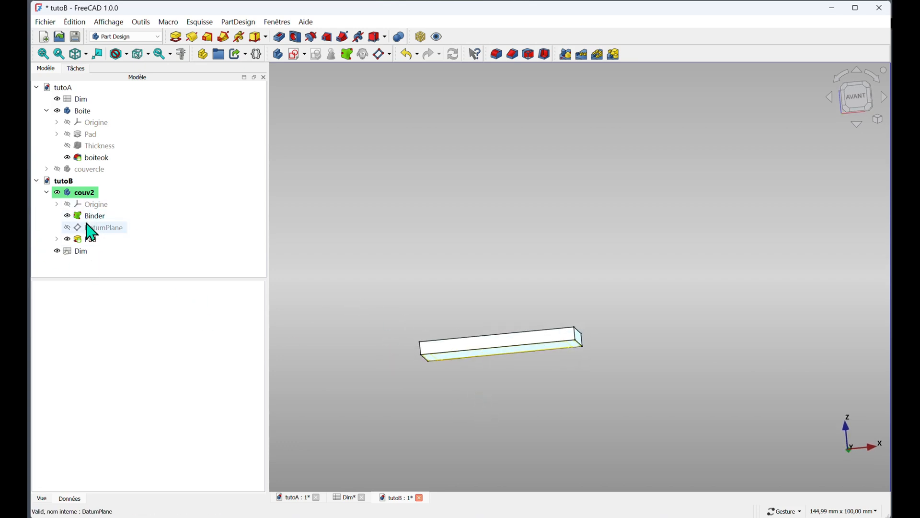
left_click(74, 216)
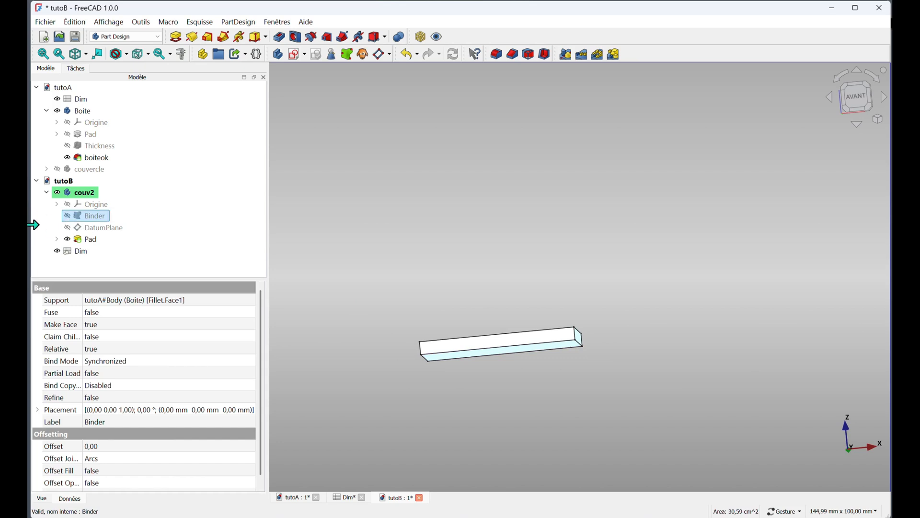
left_click_drag(496, 270, 494, 241)
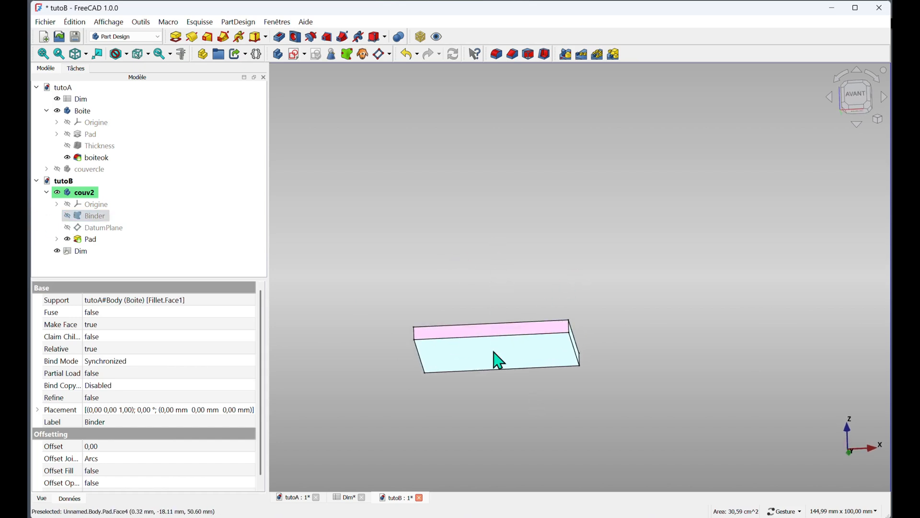
left_click(497, 356)
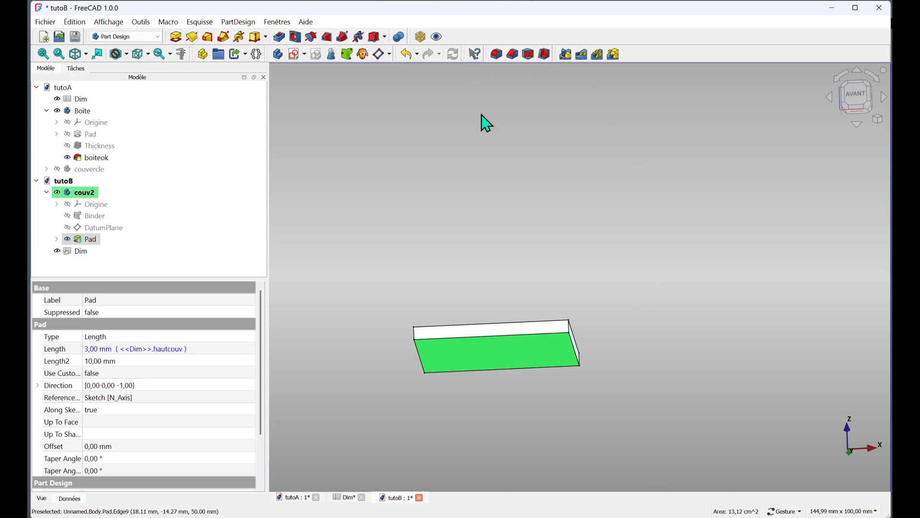
left_click(544, 53)
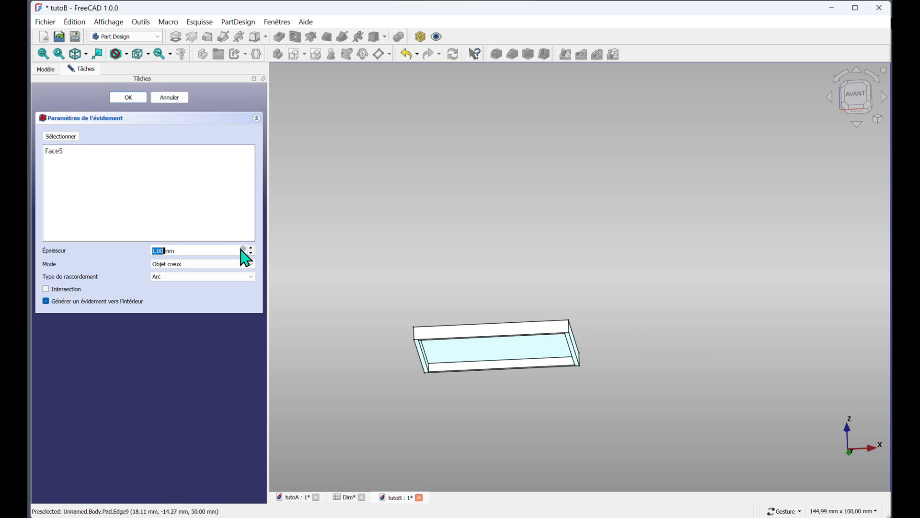
left_click(46, 302)
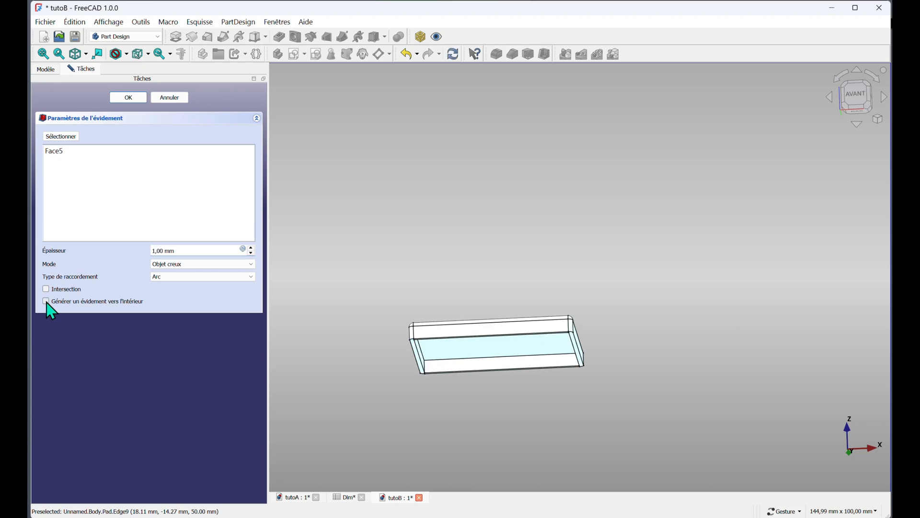
left_click(207, 279)
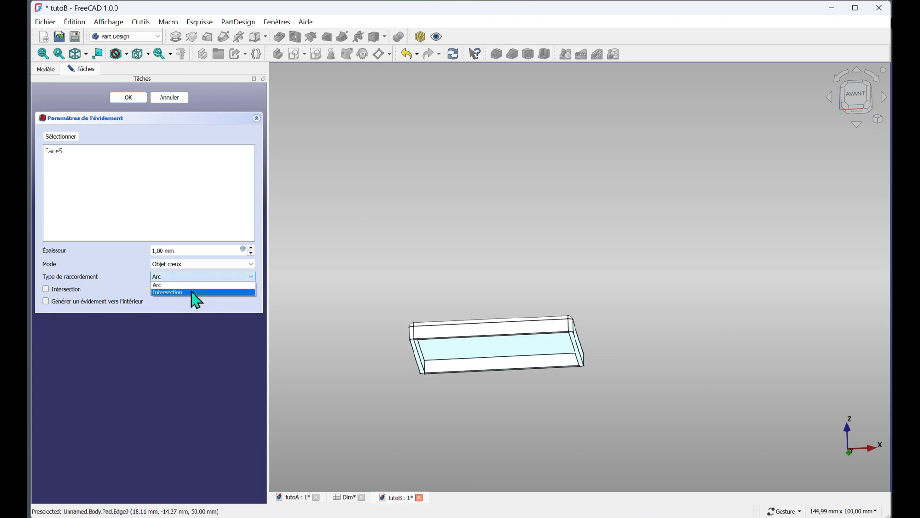
left_click(188, 292)
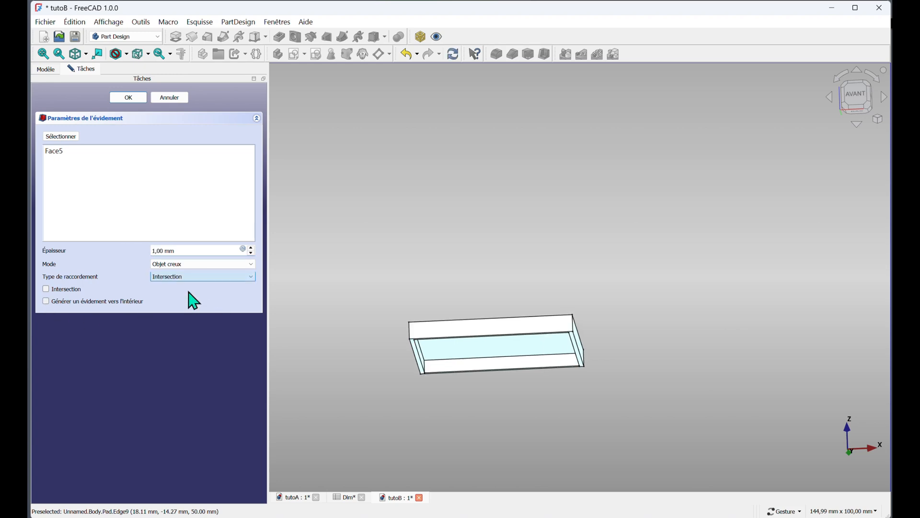
Step: Set the shell thickness to the expression <<Dim>>.epais and accept the Thickness feature
left_click(235, 251)
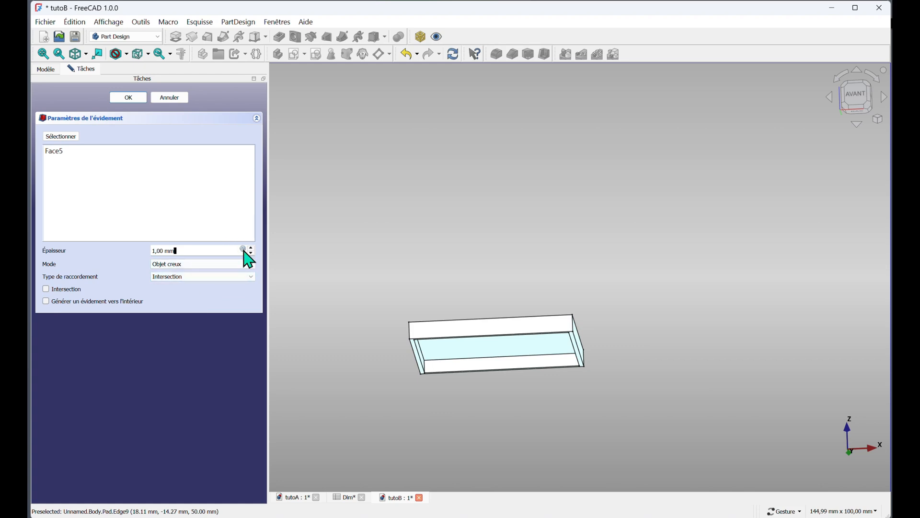
left_click(243, 249)
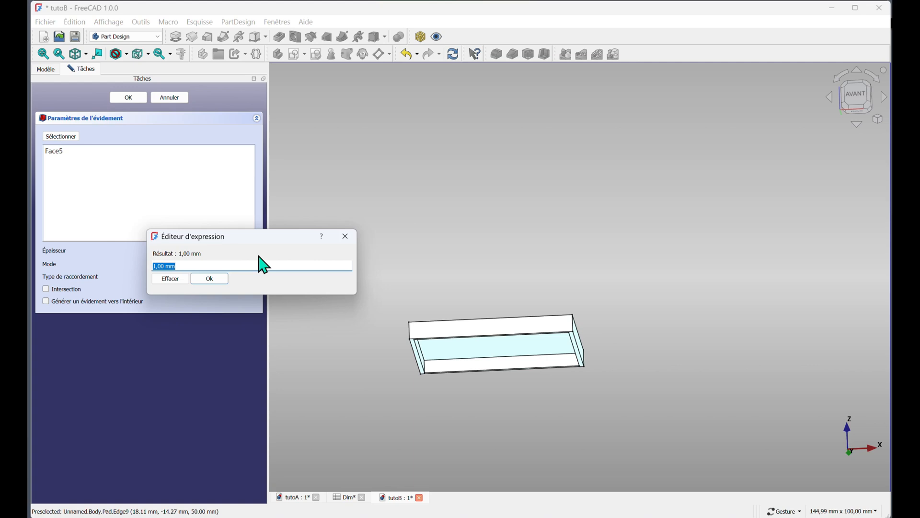
type("<<Dim>>.")
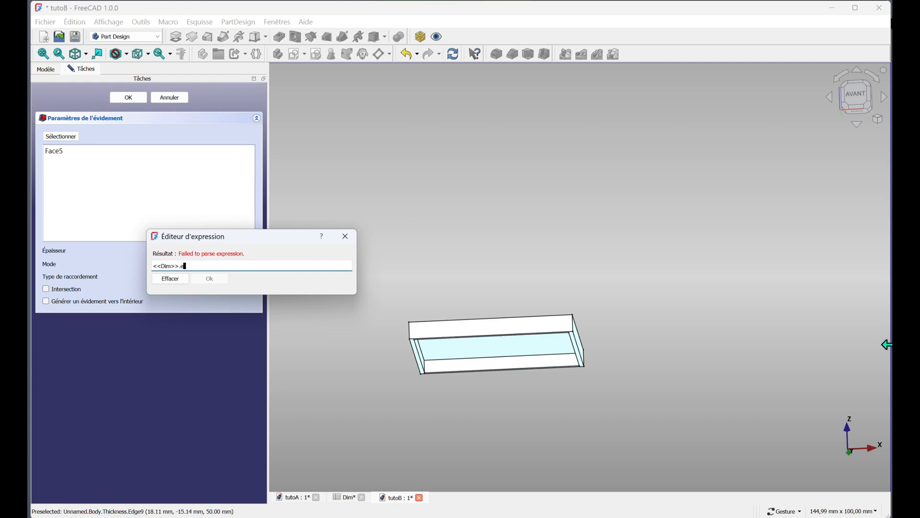
type("epais")
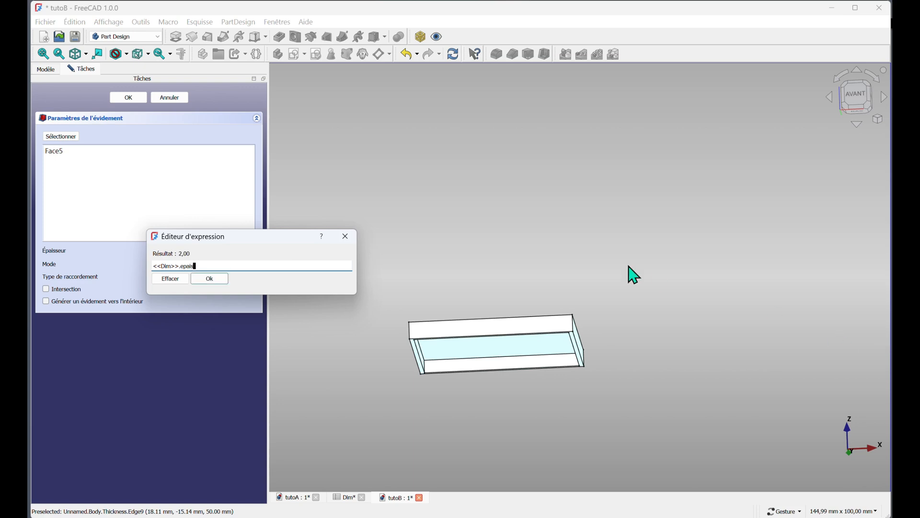
left_click(205, 281)
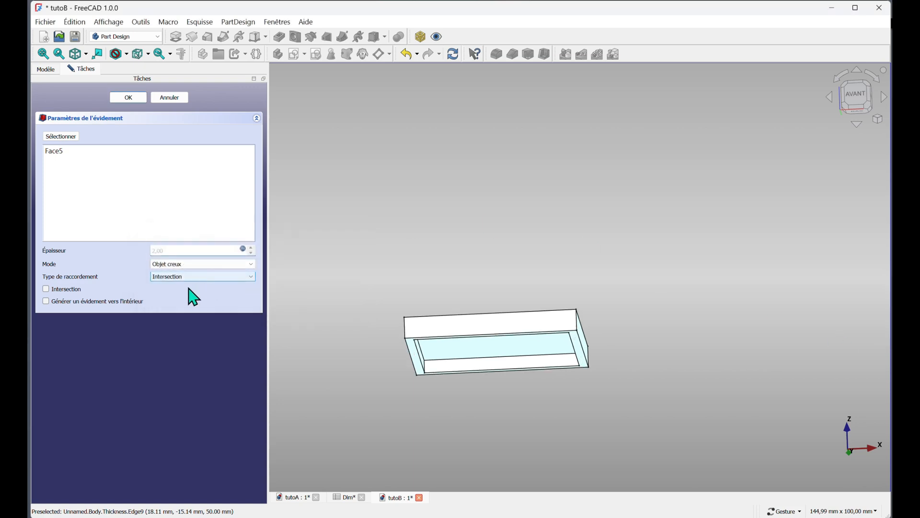
left_click(129, 98)
Step: Start a Fillet on the four top edges and four vertical outer corner edges of the couv2 lid
key("0")
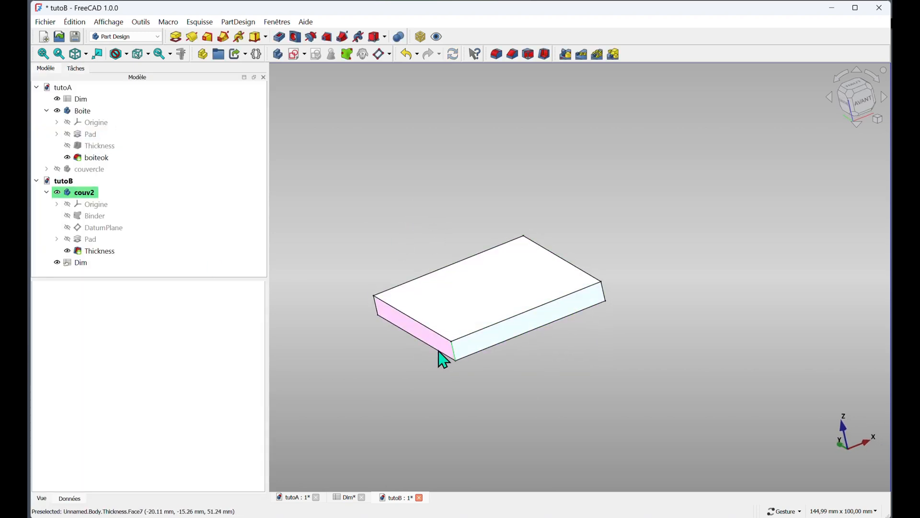
left_click(437, 354)
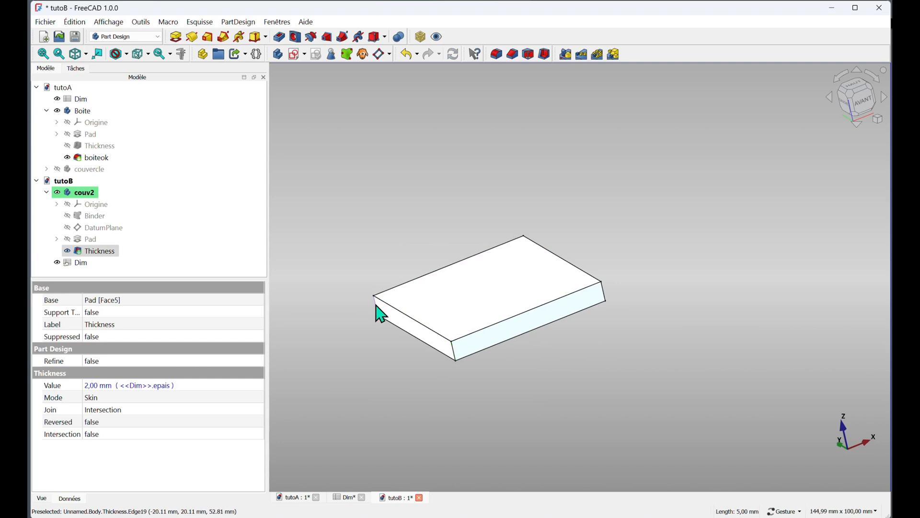
left_click(414, 320)
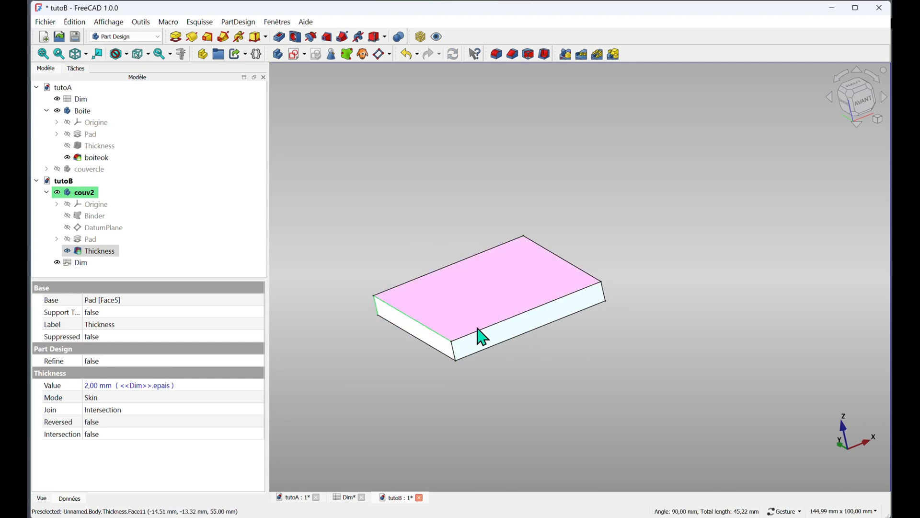
left_click(505, 321, "ctrl")
left_click(575, 266, "ctrl")
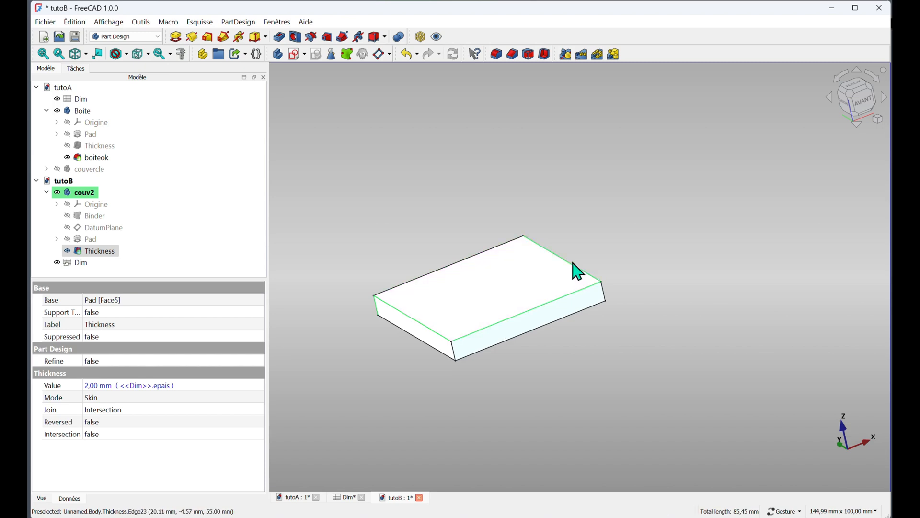
left_click(474, 256, "ctrl")
left_click(603, 292, "ctrl")
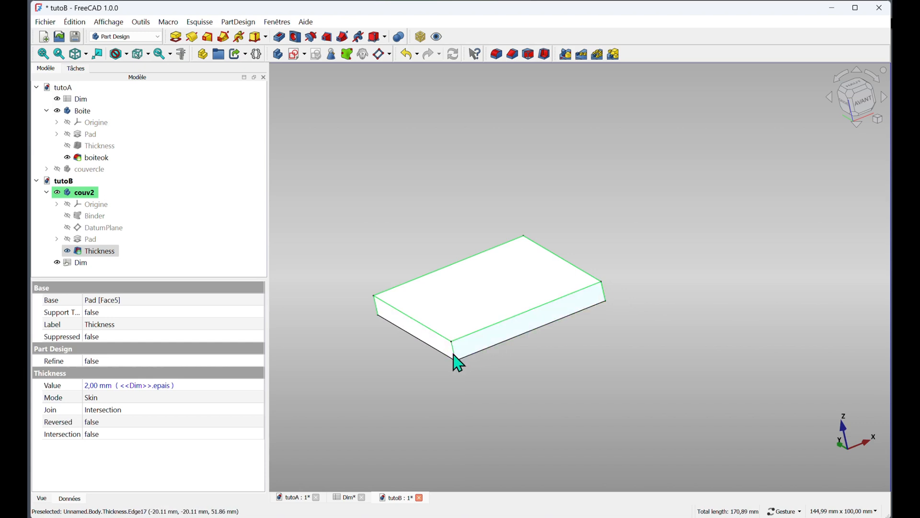
left_click_drag(637, 287, 654, 226)
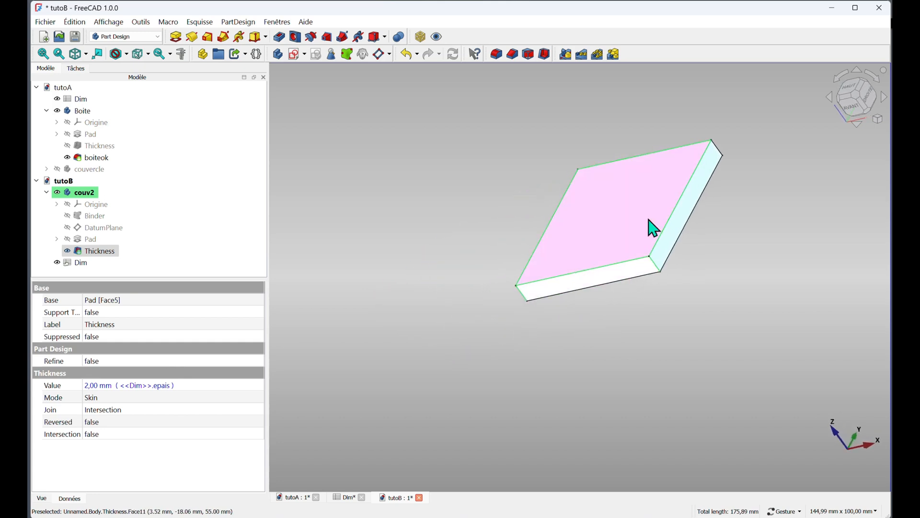
left_click(717, 149, "ctrl")
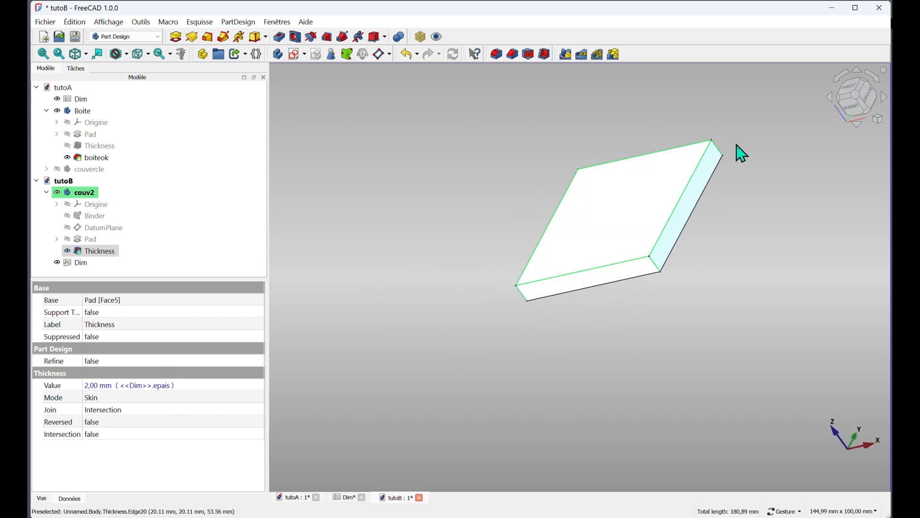
left_click(497, 54)
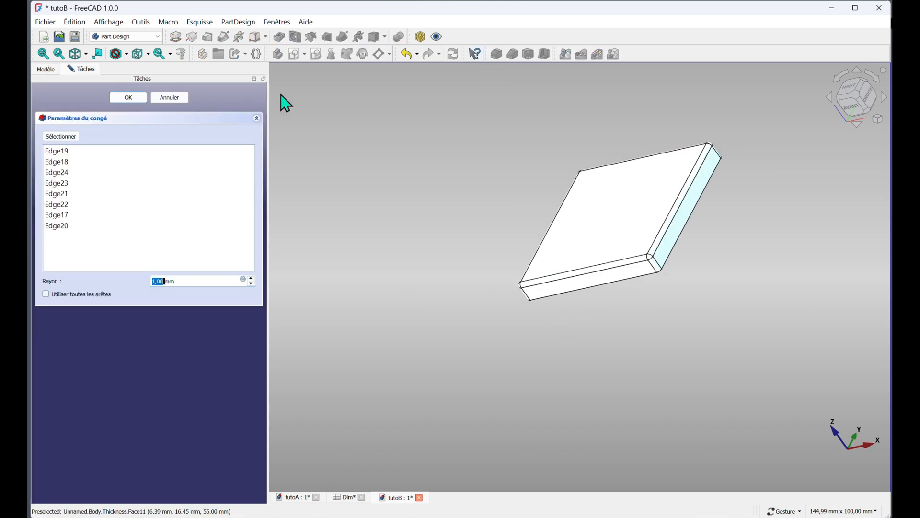
Step: Set the fillet radius to the expression <<Dim>>.arrond and accept the Fillet feature
left_click(243, 281)
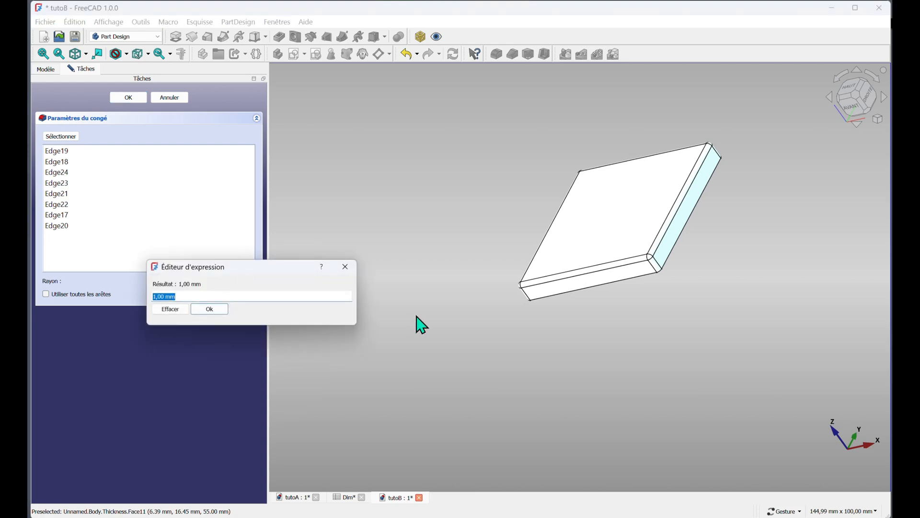
type("<<Dim>>.")
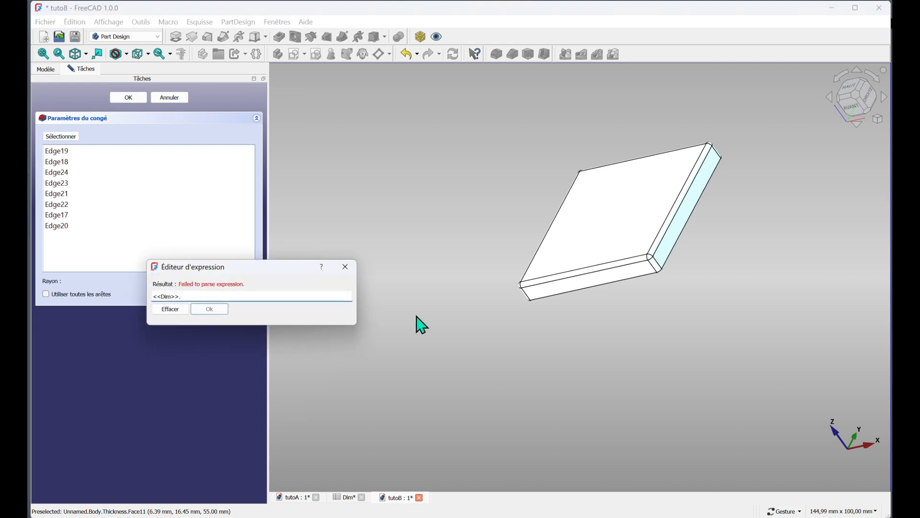
type("arrond")
left_click(209, 309)
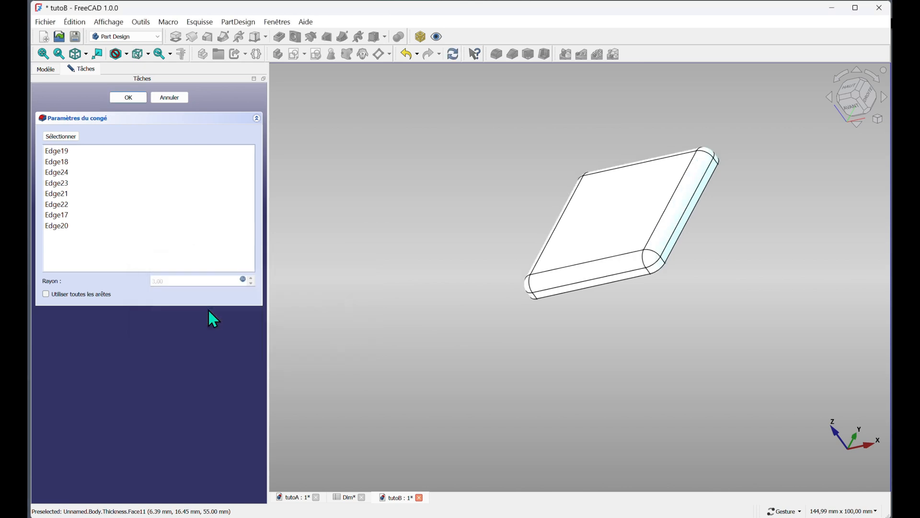
left_click_drag(403, 266, 416, 234)
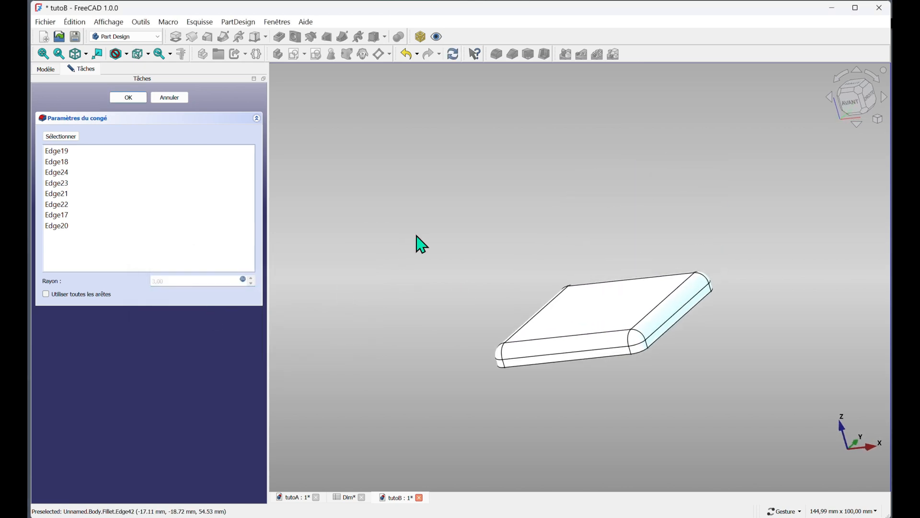
left_click_drag(461, 277, 507, 256)
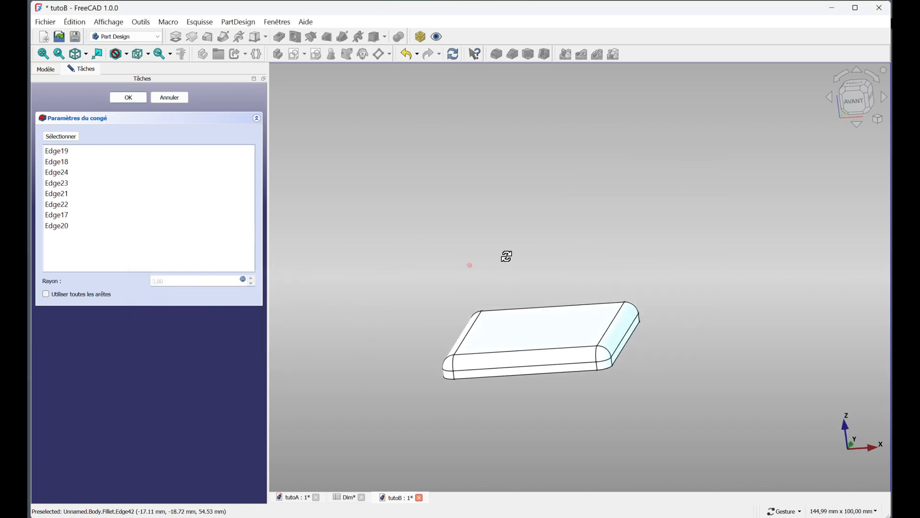
left_click_drag(494, 409, 506, 375)
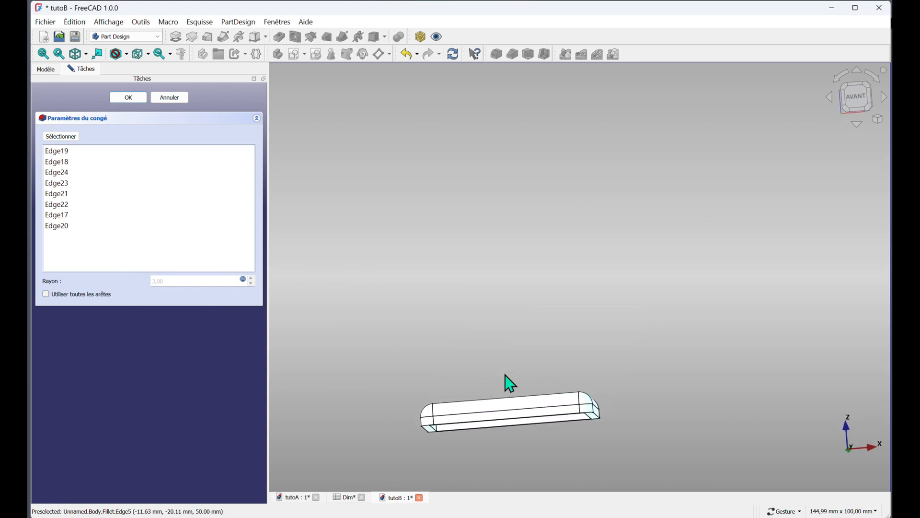
scroll(501, 358, "down", 3)
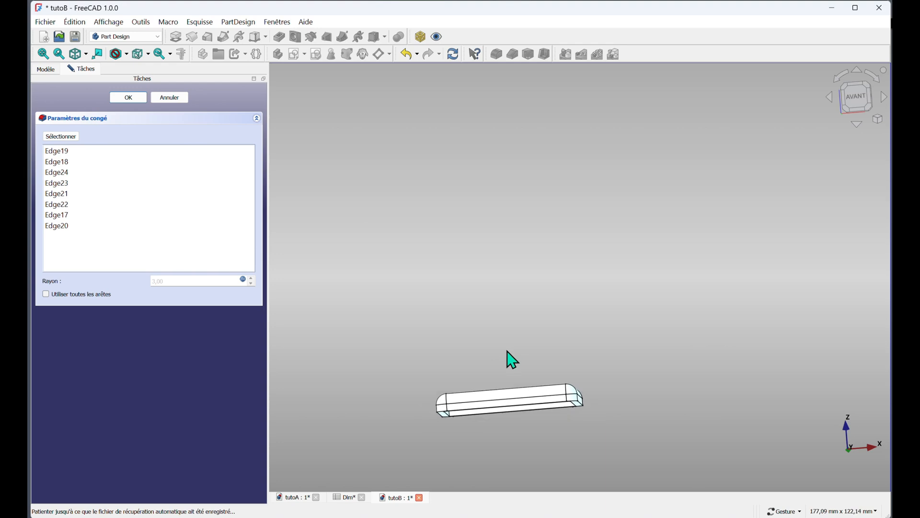
scroll(503, 442, "up", 8)
left_click_drag(502, 442, 470, 426)
scroll(504, 351, "down", 3)
left_click_drag(723, 230, 791, 261)
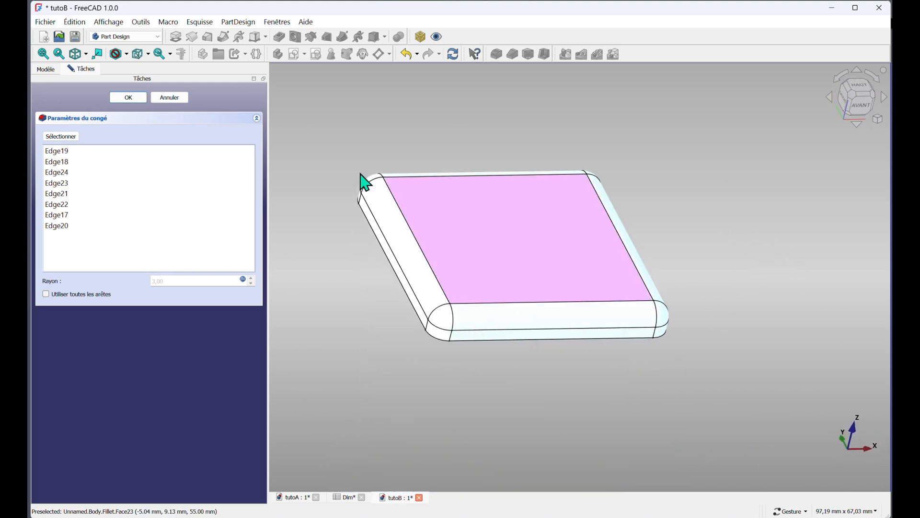
left_click(129, 99)
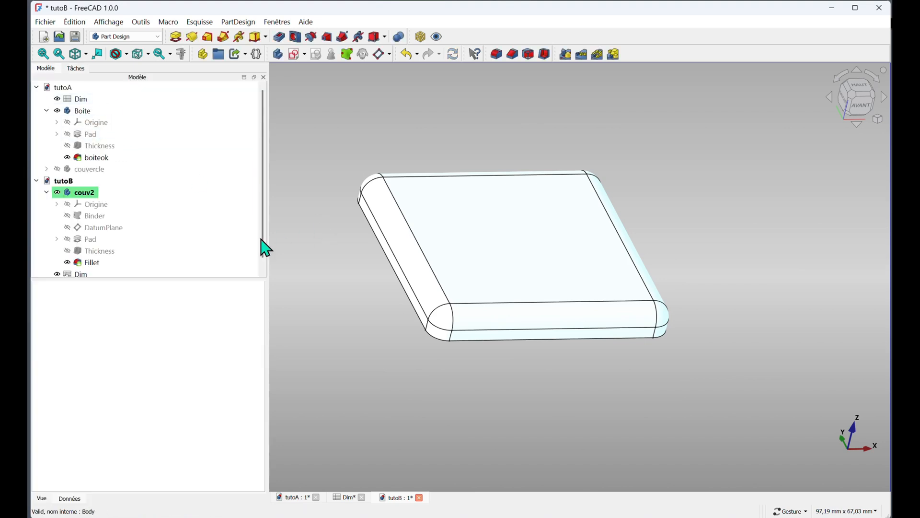
Step: Set the emissive colour of couv2's Fillet to the green #00aa7f in its custom appearance
left_click_drag(686, 243, 654, 197)
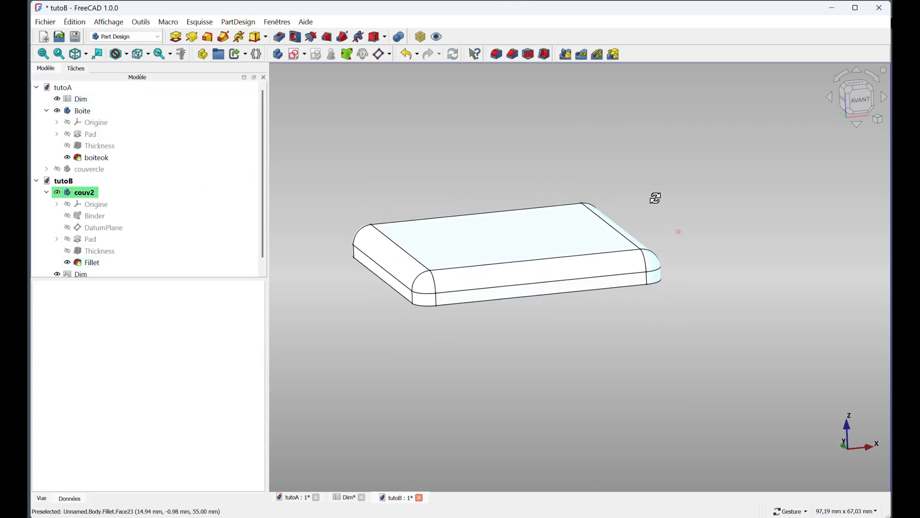
left_click(92, 263)
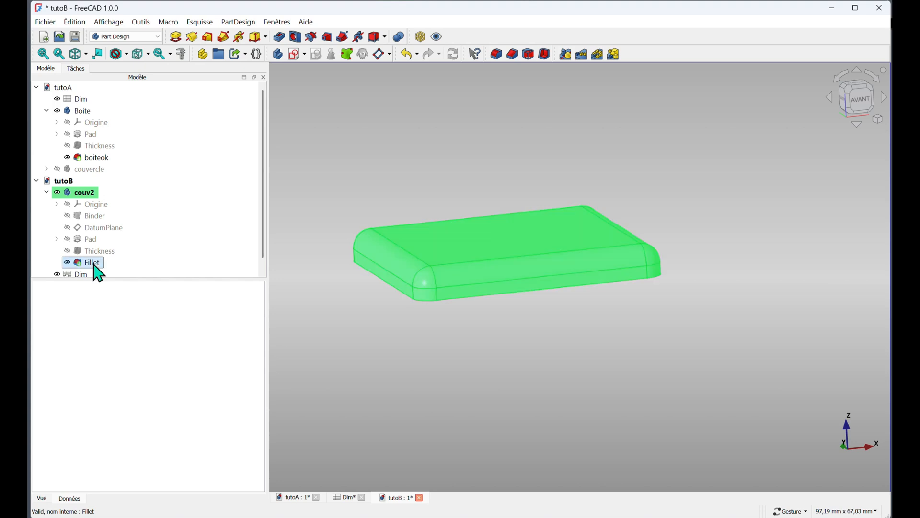
right_click(93, 263)
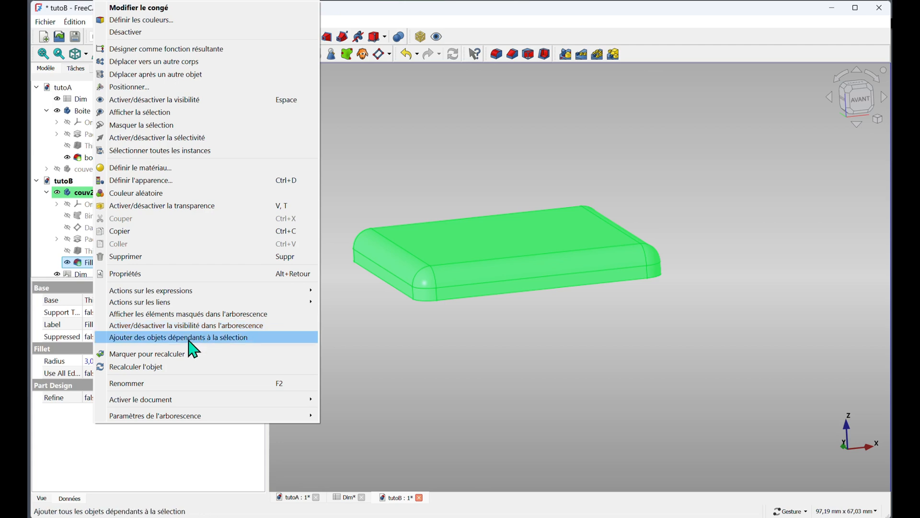
left_click(150, 181)
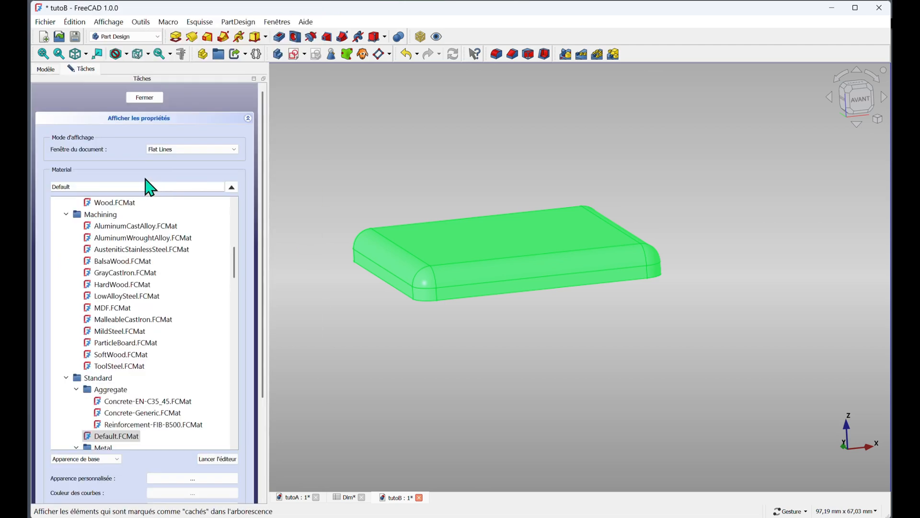
left_click(197, 478)
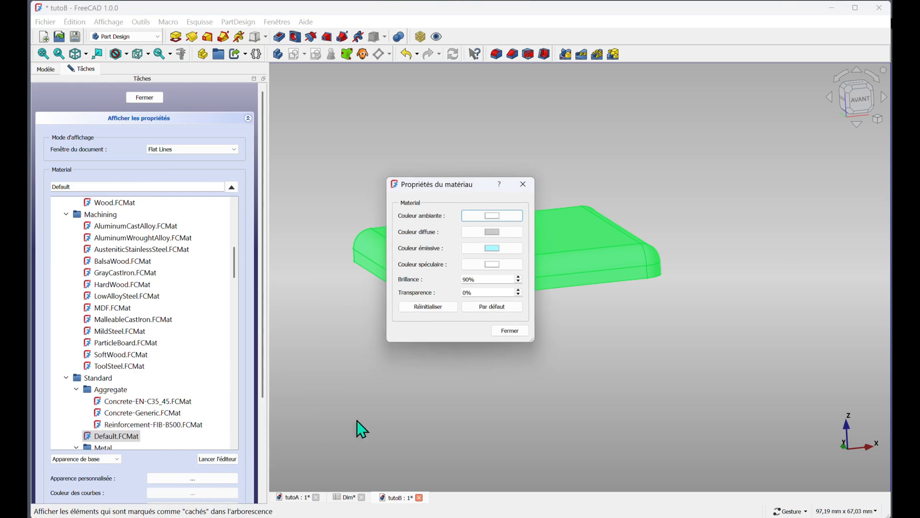
left_click(494, 249)
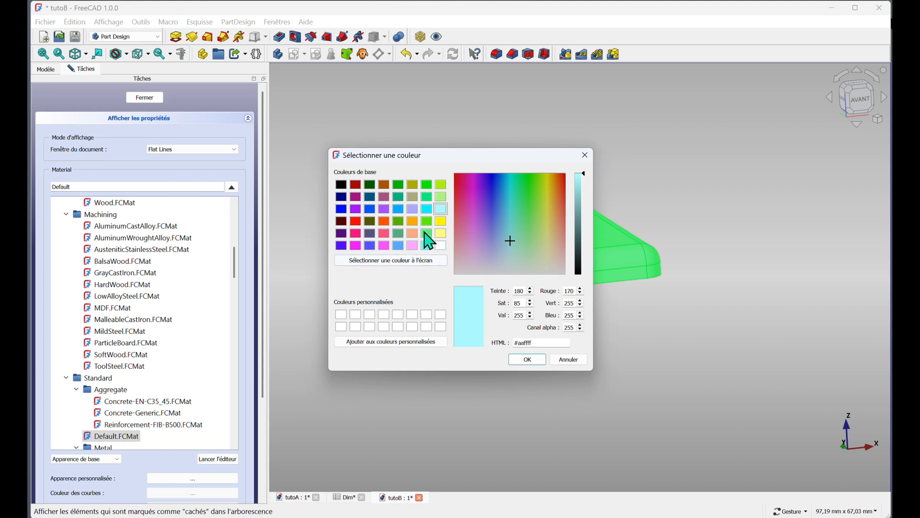
left_click(398, 196)
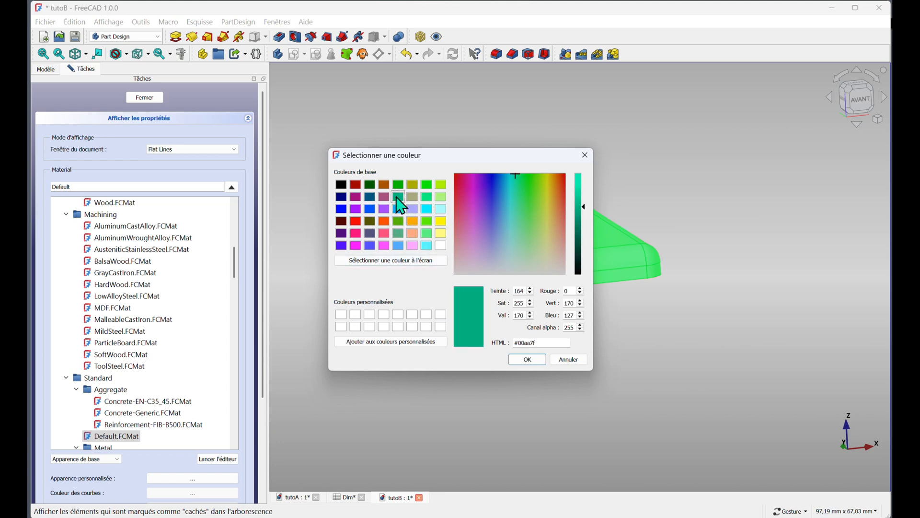
left_click(528, 359)
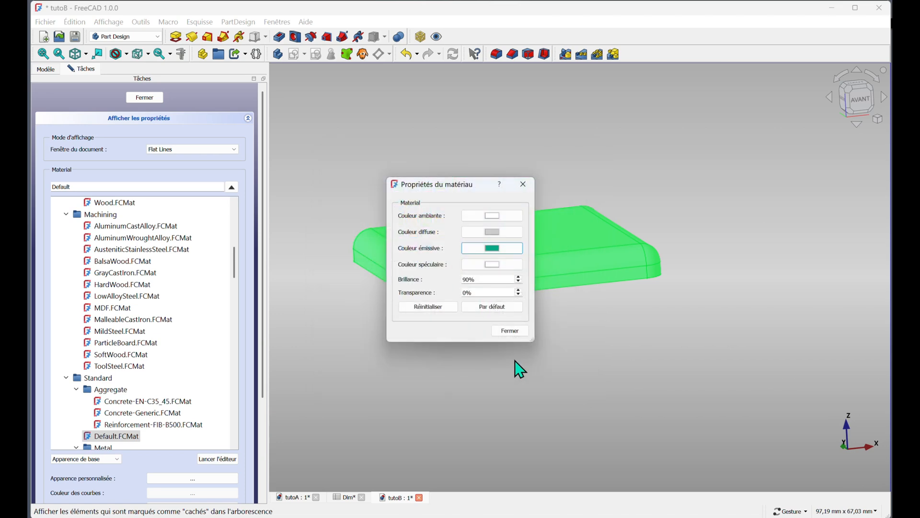
left_click(510, 331)
left_click_drag(515, 409, 500, 417)
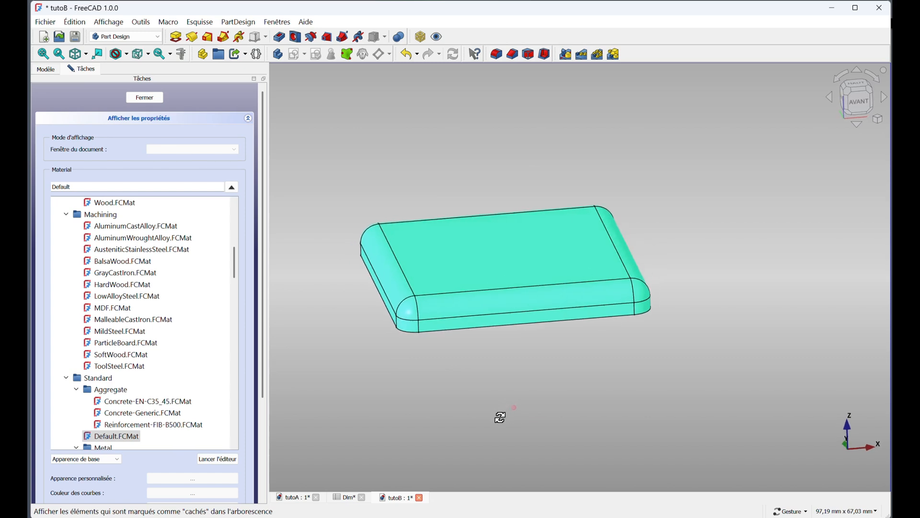
left_click(144, 97)
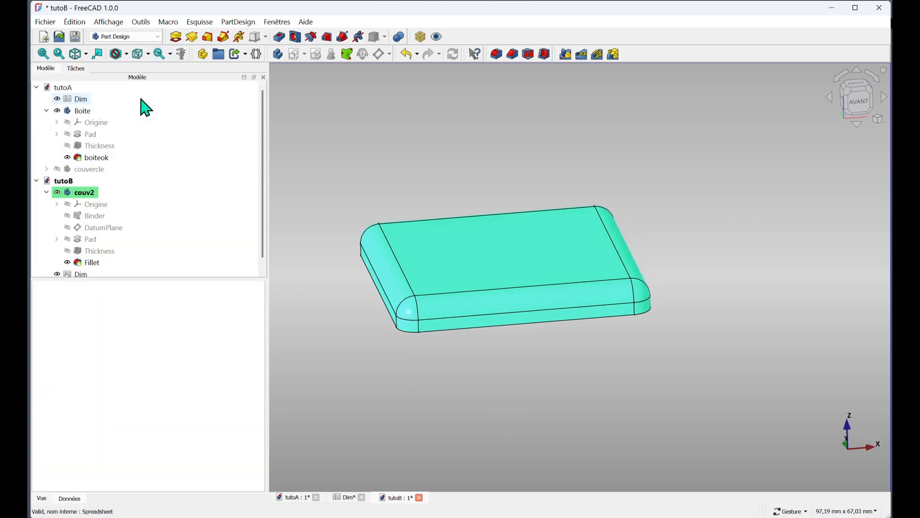
Step: Rename couv2's Fillet as couv2ok and save tutoB together with its dependent files
left_click(96, 264)
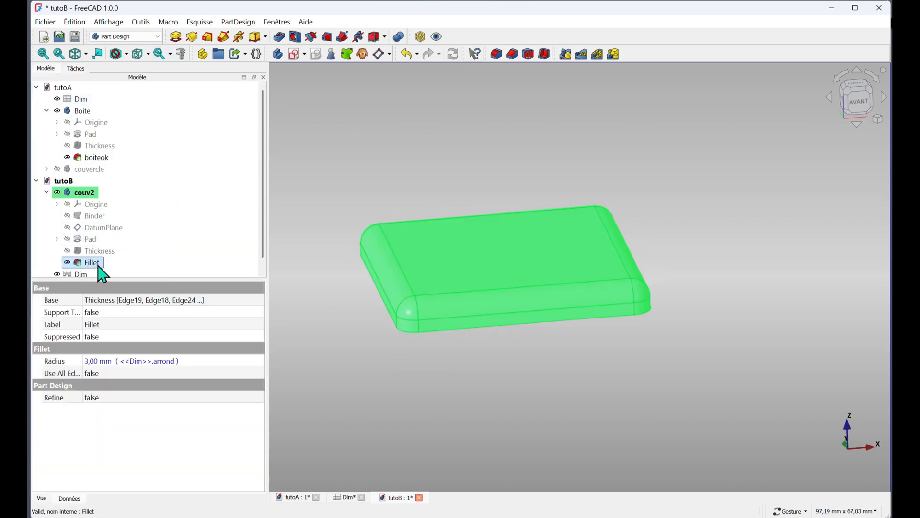
key("F2")
type("couv2ok")
key("Return")
left_click(75, 37)
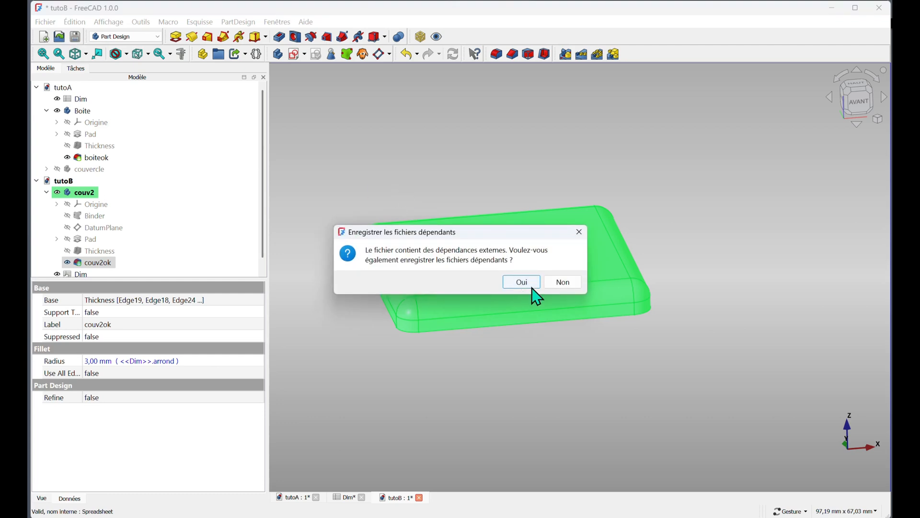
left_click(522, 284)
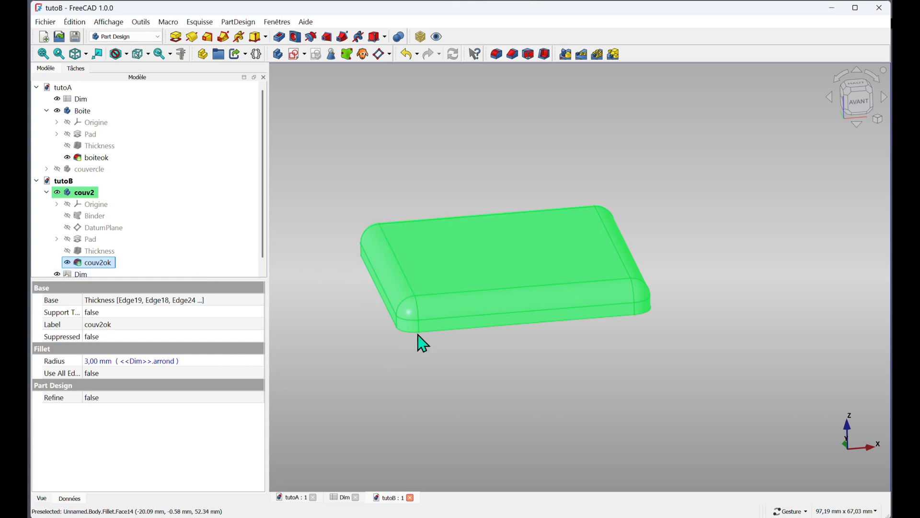
Step: Examine the underside of the couv2 lid in tutoB and the outside of the box in tutoA
left_click(453, 354)
left_click_drag(508, 363, 556, 317)
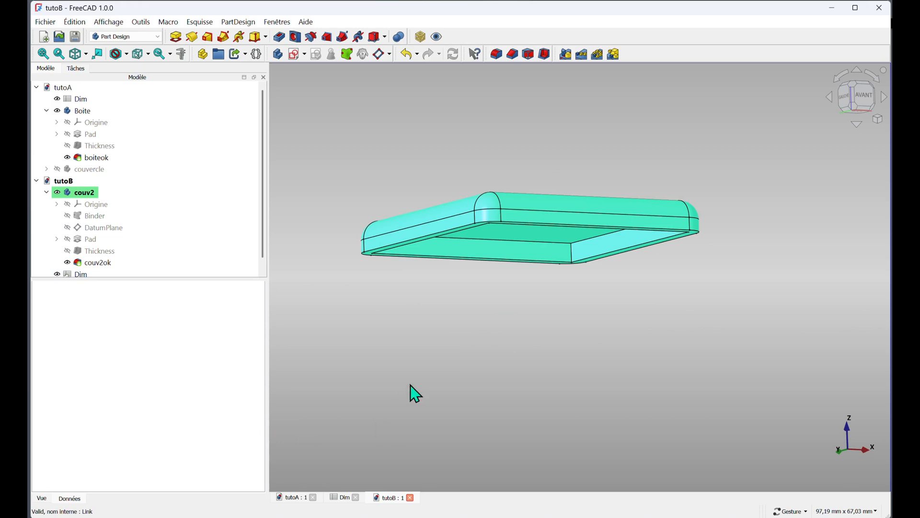
left_click(299, 500)
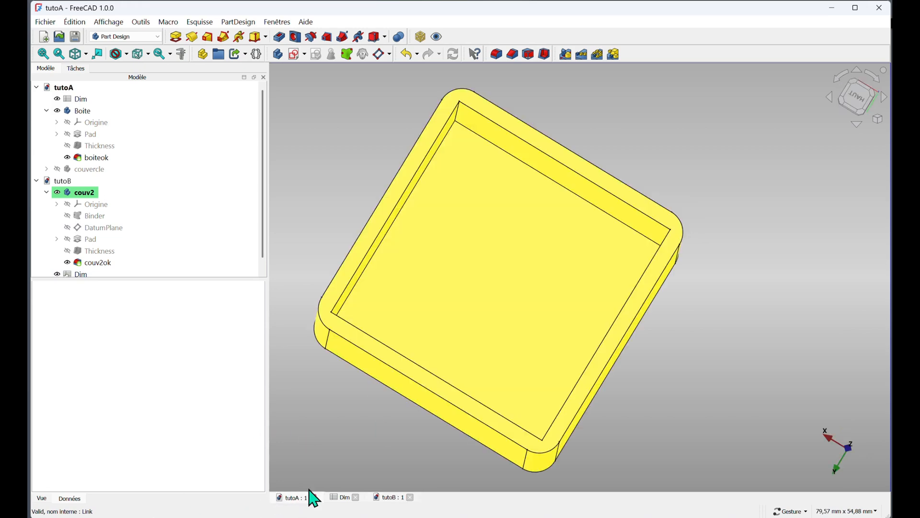
left_click_drag(551, 366, 569, 276)
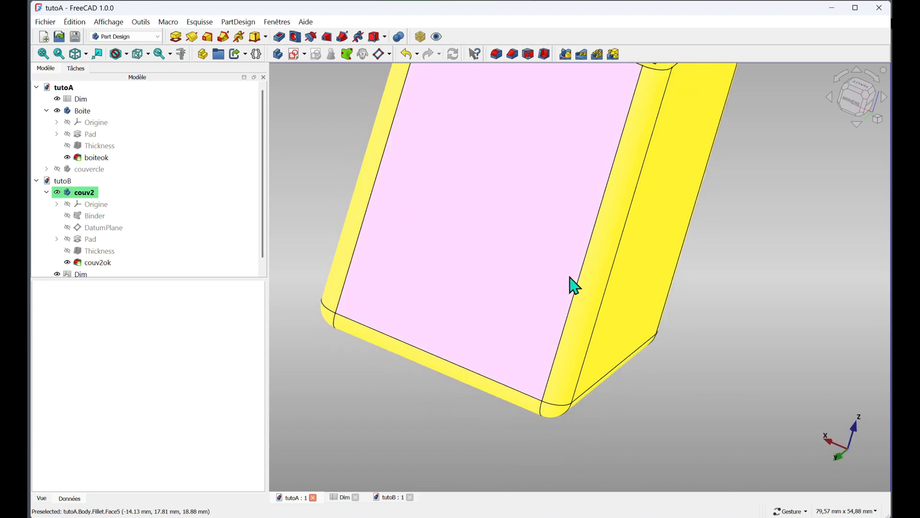
scroll(462, 292, "down", 2)
left_click_drag(396, 377, 425, 399)
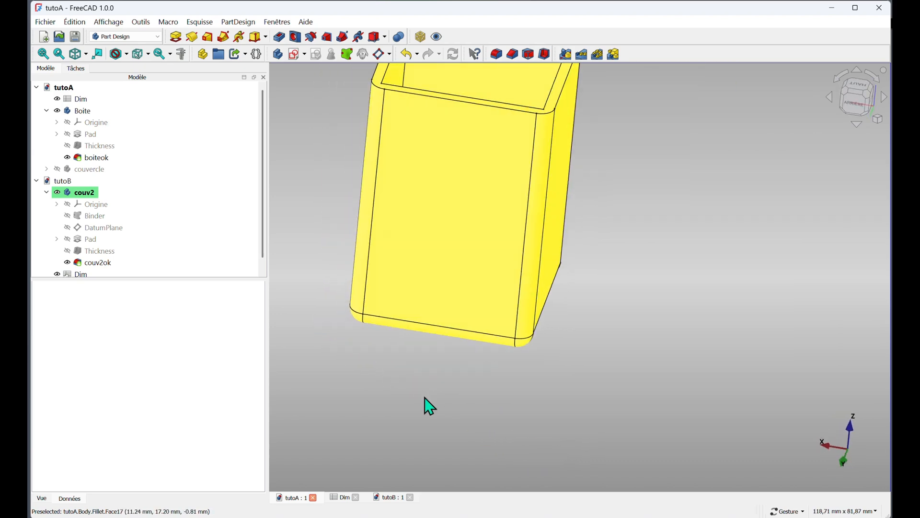
scroll(529, 254, "down", 1)
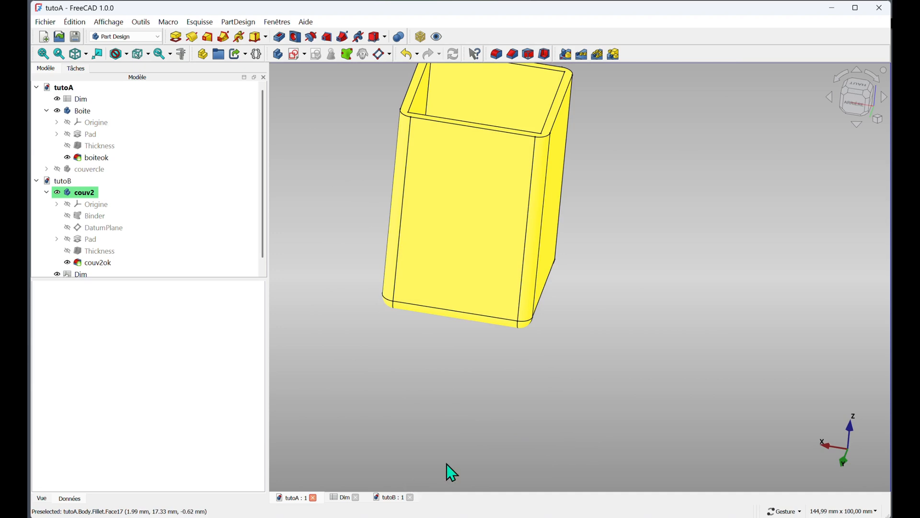
Step: Create a new document and add an empty assembly to it in the Assembly workbench
scroll(384, 348, "down", 1)
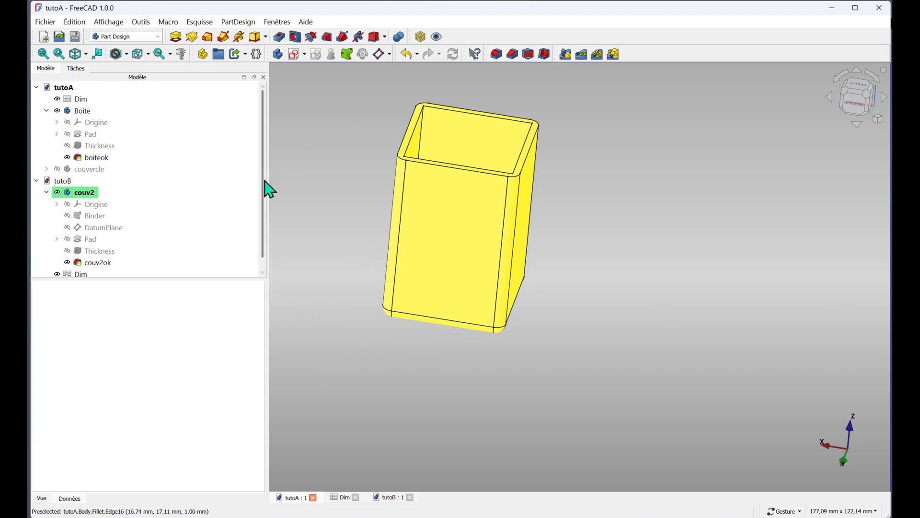
scroll(263, 237, "down", 1)
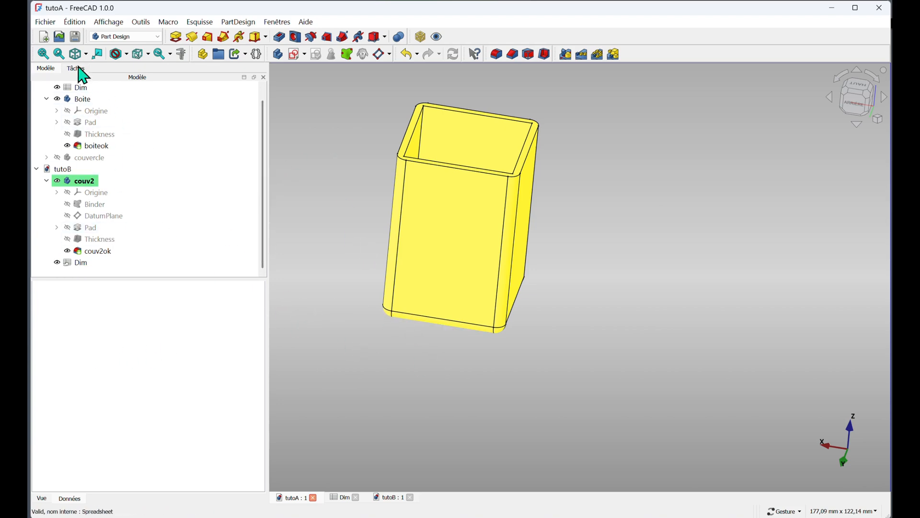
left_click(44, 36)
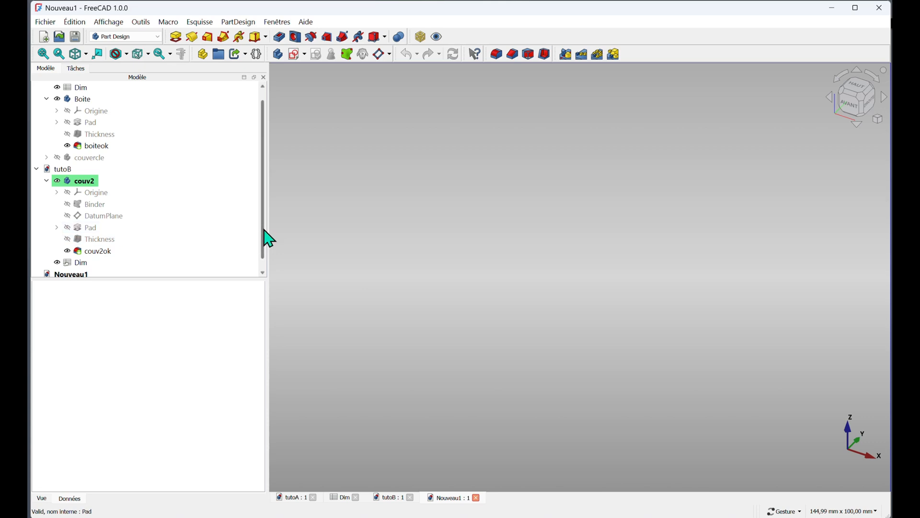
scroll(268, 238, "down", 1)
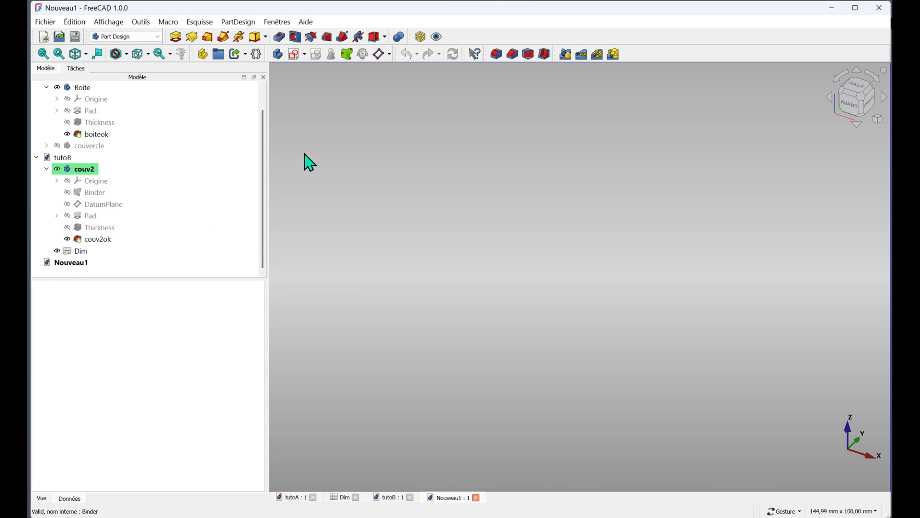
left_click(154, 41)
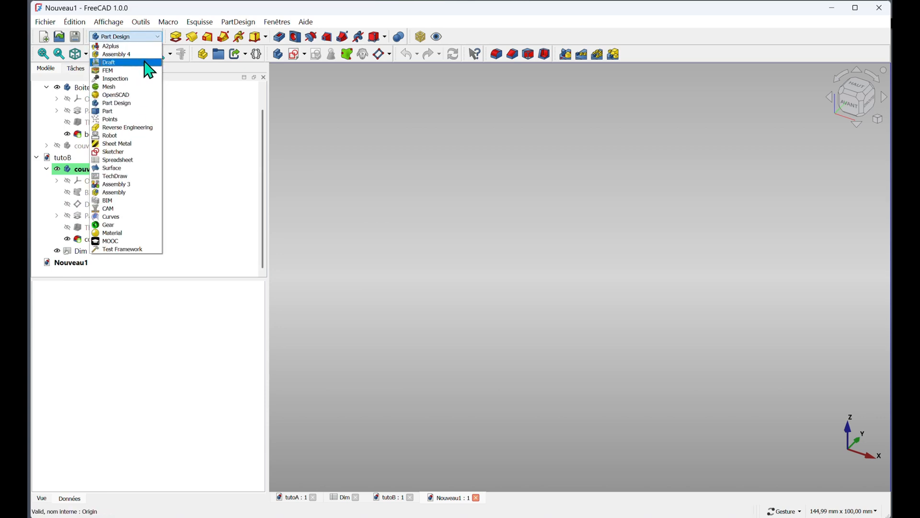
left_click(114, 194)
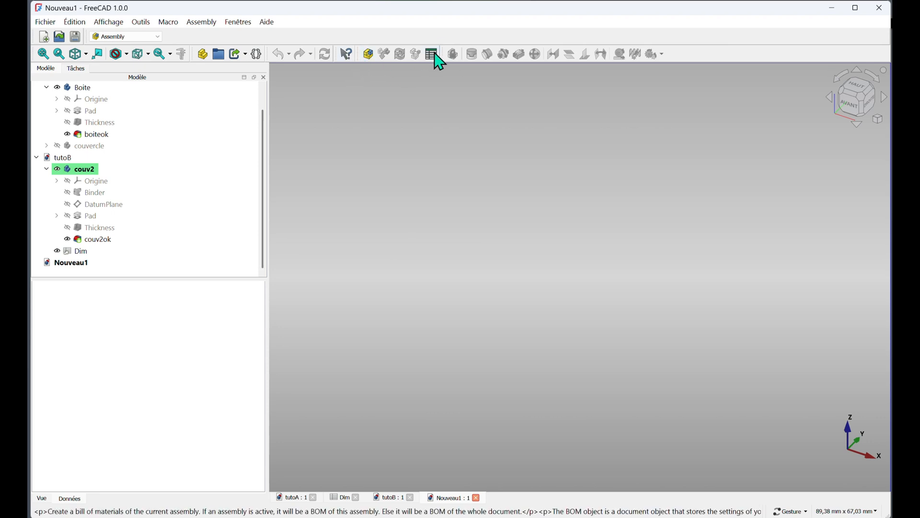
left_click(368, 56)
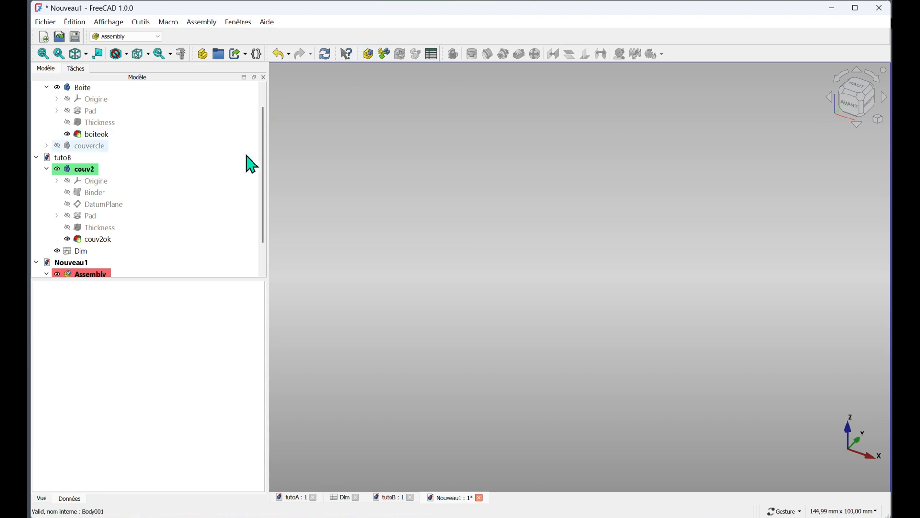
left_click_drag(261, 160, 264, 195)
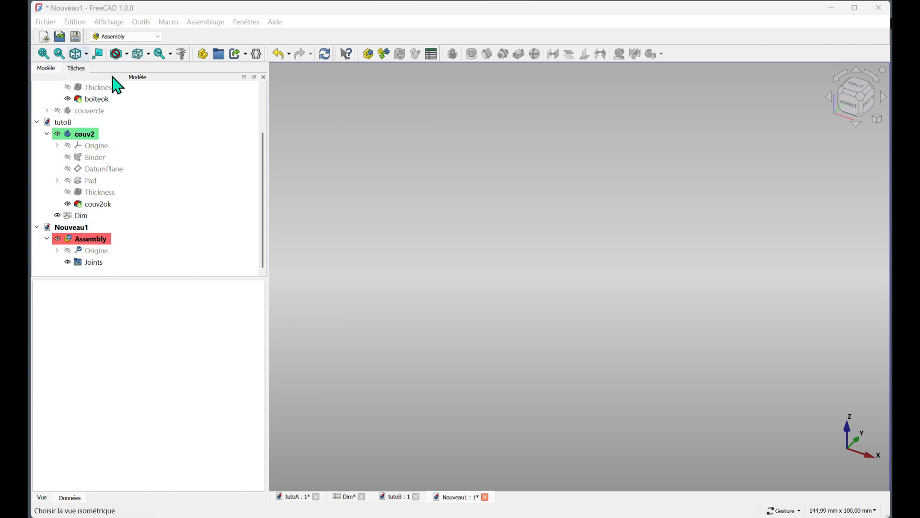
Step: Save the new assembly document as asemblage in the TRAVAIL folder
left_click(46, 22)
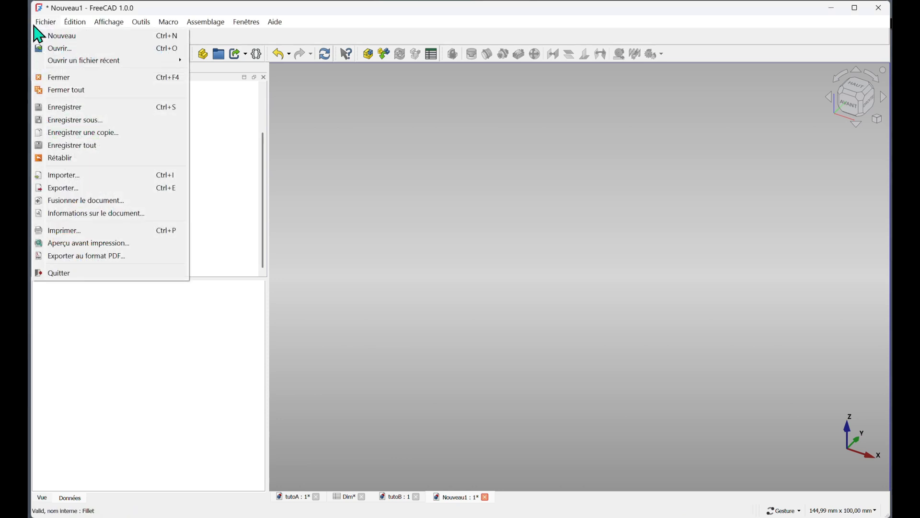
left_click(76, 119)
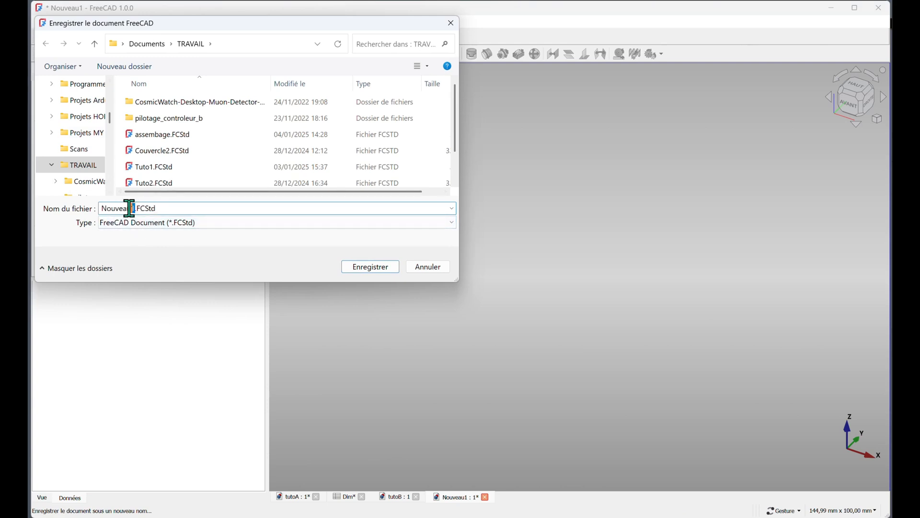
double_click(129, 208)
type("asemblage")
key("Return")
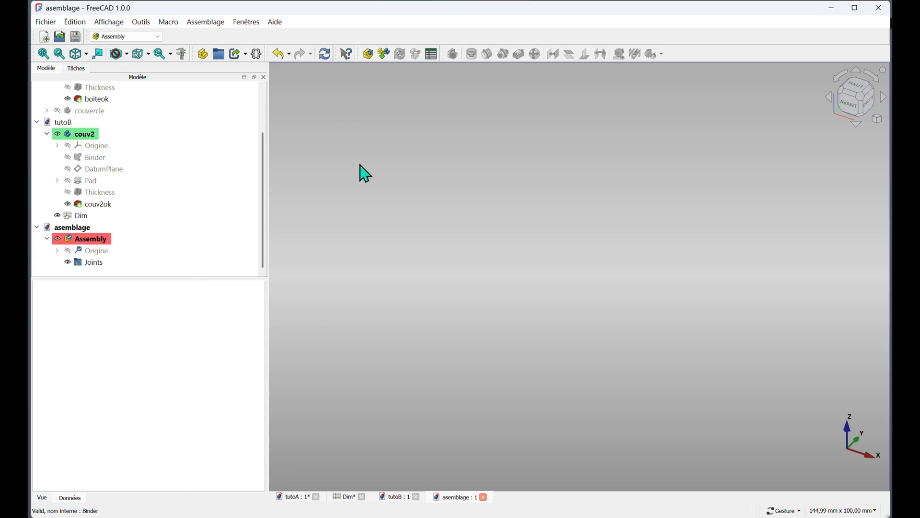
Step: Insert the Boite component from tutoA into the assembly and ground it automatically as the first part
left_click(384, 53)
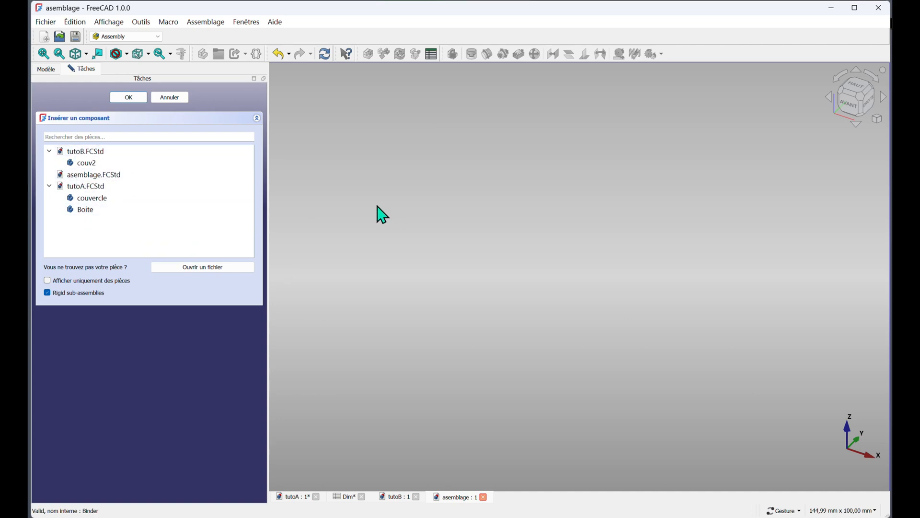
left_click(89, 212)
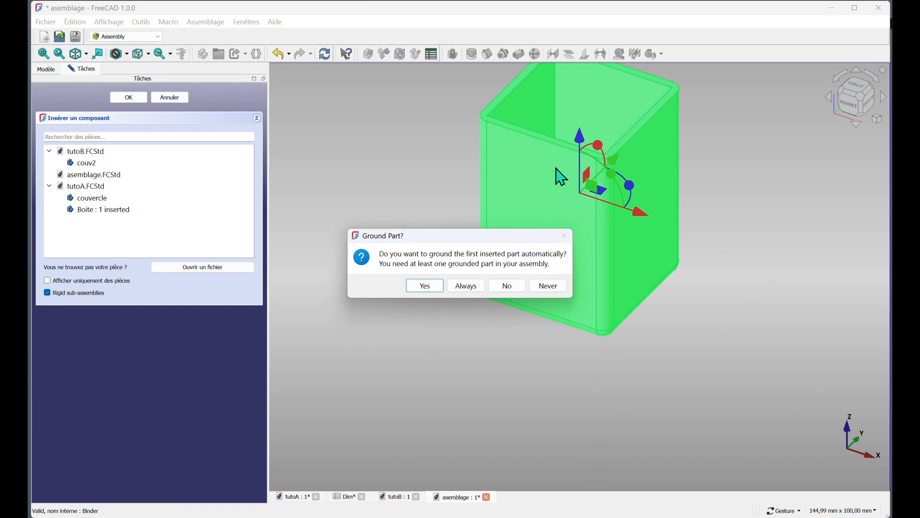
left_click(428, 287)
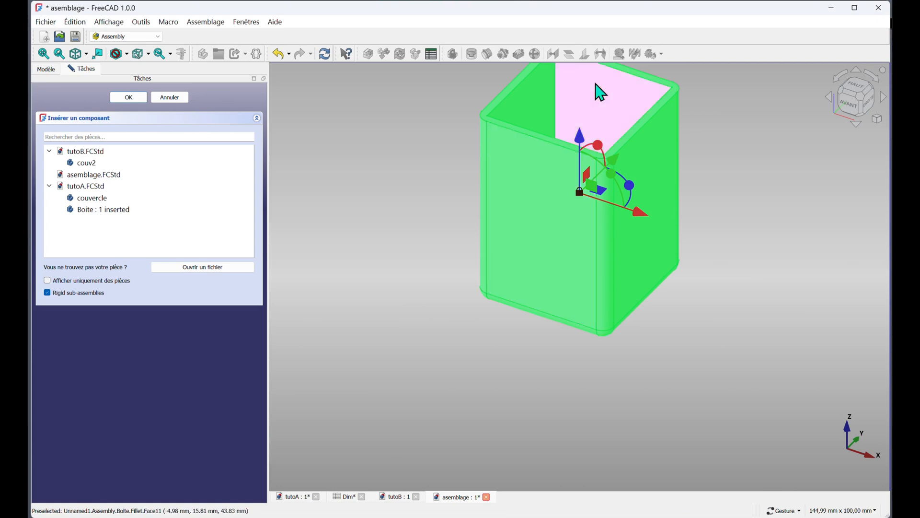
left_click_drag(556, 284, 556, 290)
right_click_drag(568, 261, 502, 371)
left_click(690, 266)
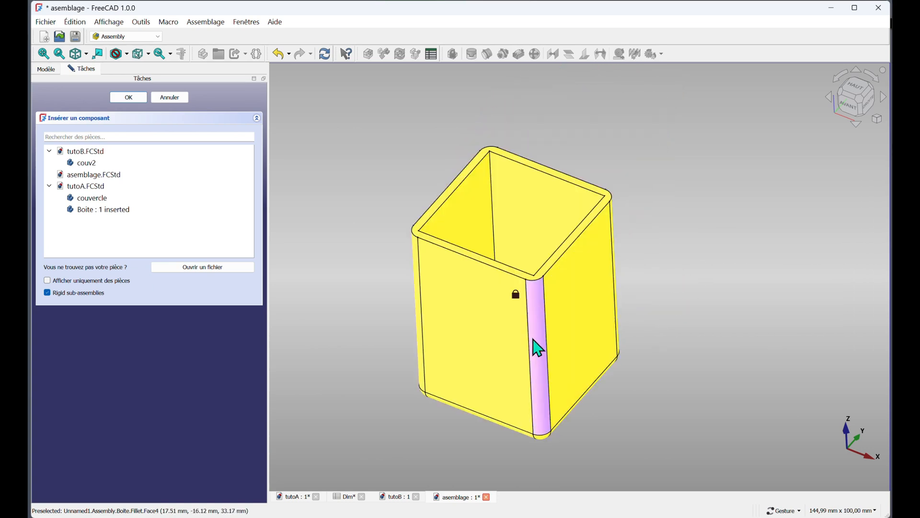
mouse_move(590, 138)
left_mouse_down()
mouse_move(601, 127)
mouse_move(590, 134)
left_mouse_up()
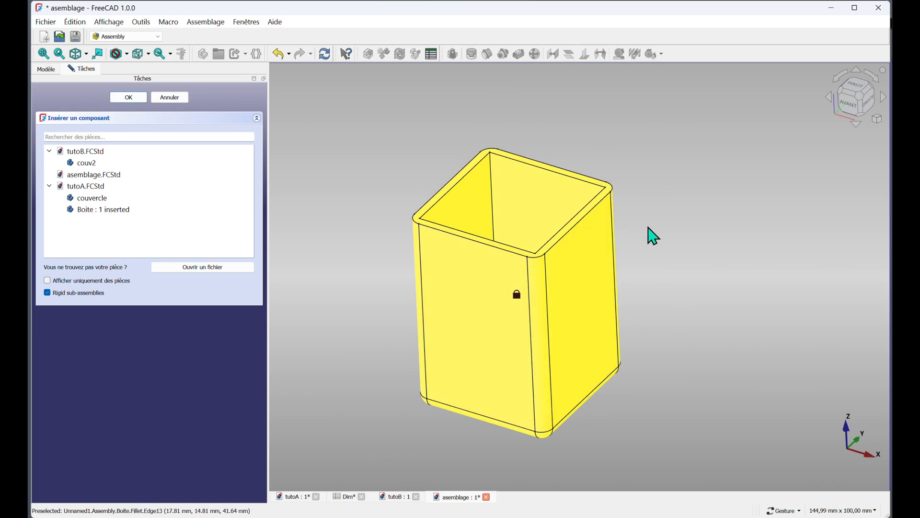
left_click_drag(651, 234, 667, 234)
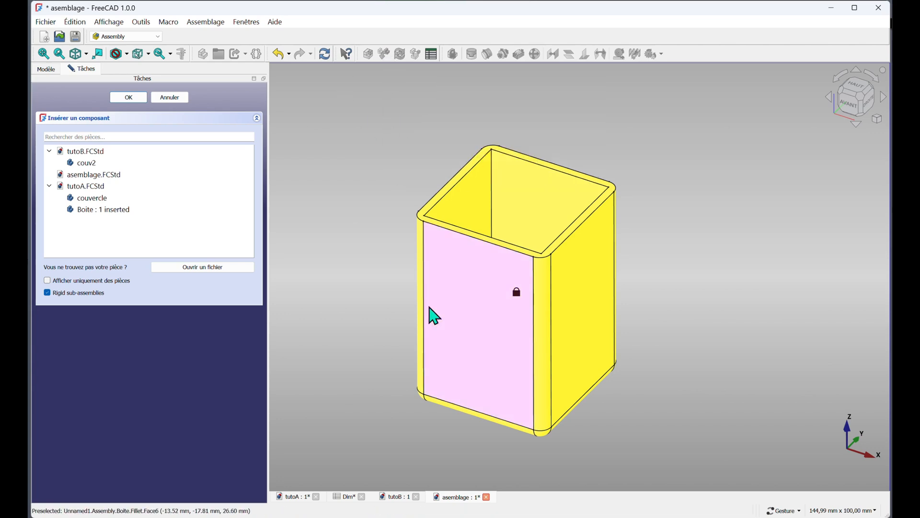
Step: Insert the couvercle component from tutoA into the assembly above the box
left_click(97, 200)
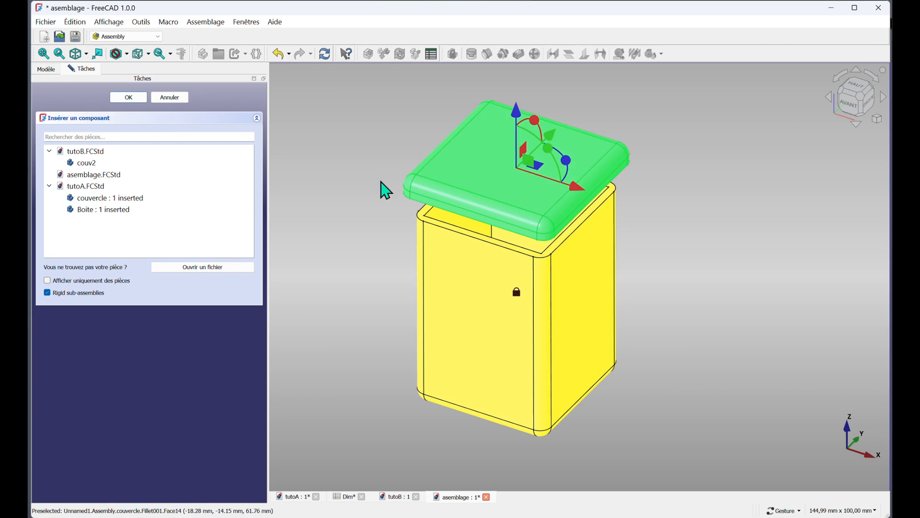
left_click(381, 189)
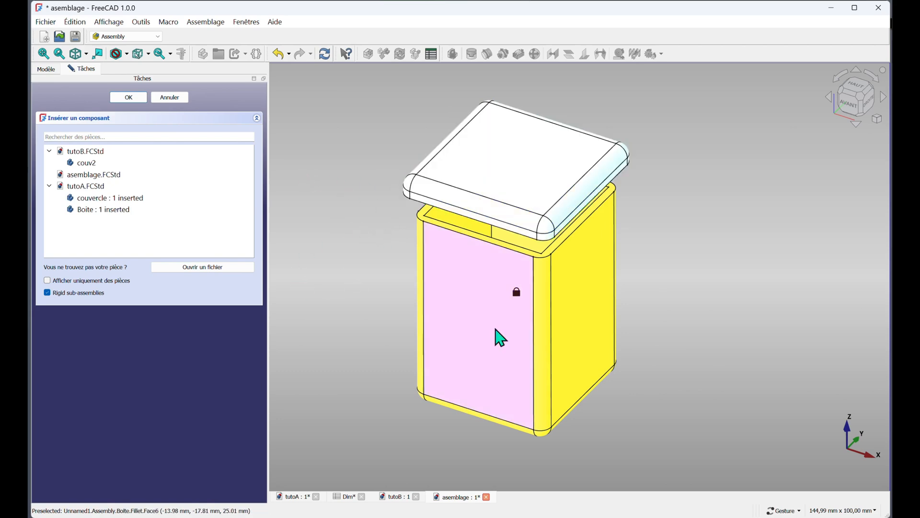
mouse_move(571, 317)
left_mouse_down()
mouse_move(573, 283)
mouse_move(575, 319)
left_mouse_up()
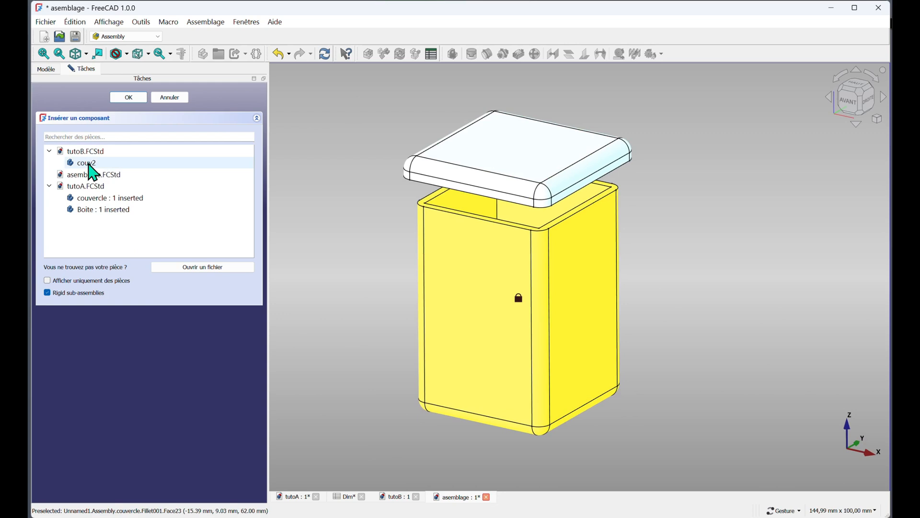
Step: Insert couv2 from tutoB, shift it slightly along negative X and raise it above couvercle, and accept the inserted components
left_click(89, 164)
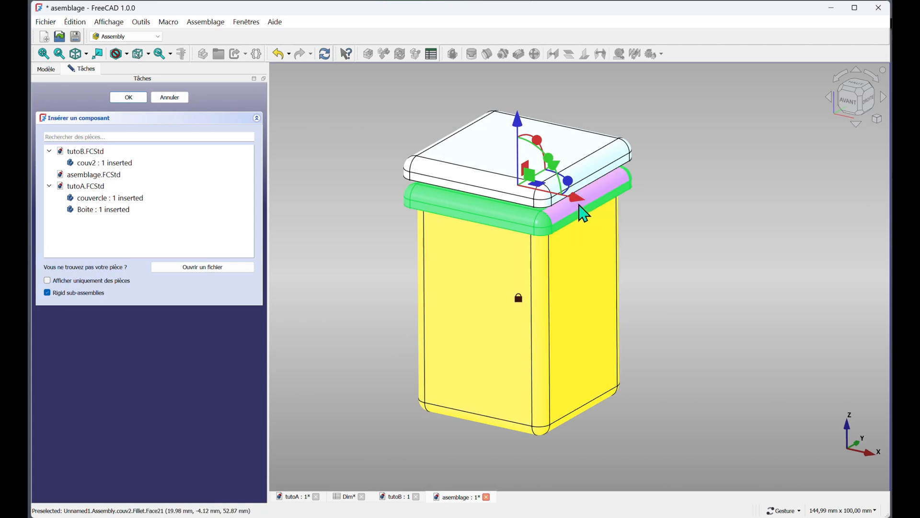
mouse_move(576, 195)
left_mouse_down()
mouse_move(601, 196)
mouse_move(566, 195)
left_mouse_up()
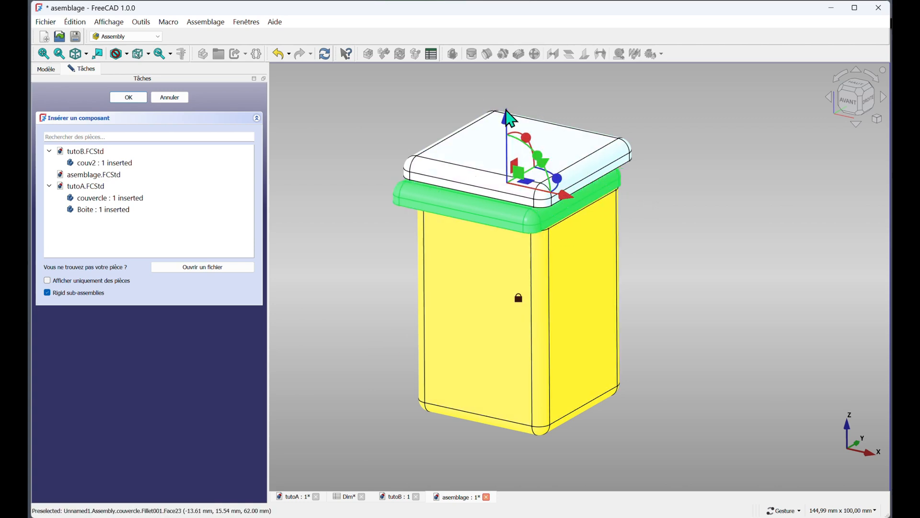
left_click_drag(508, 115, 467, 96)
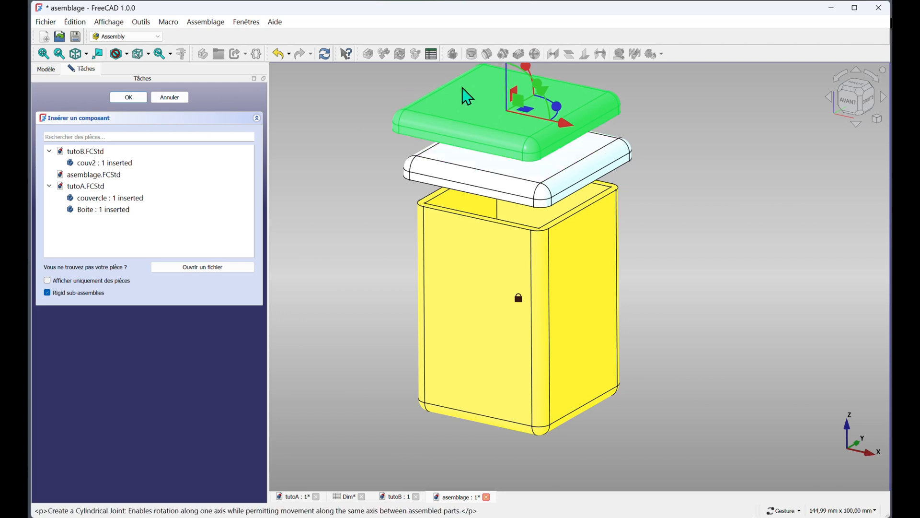
left_click(379, 203)
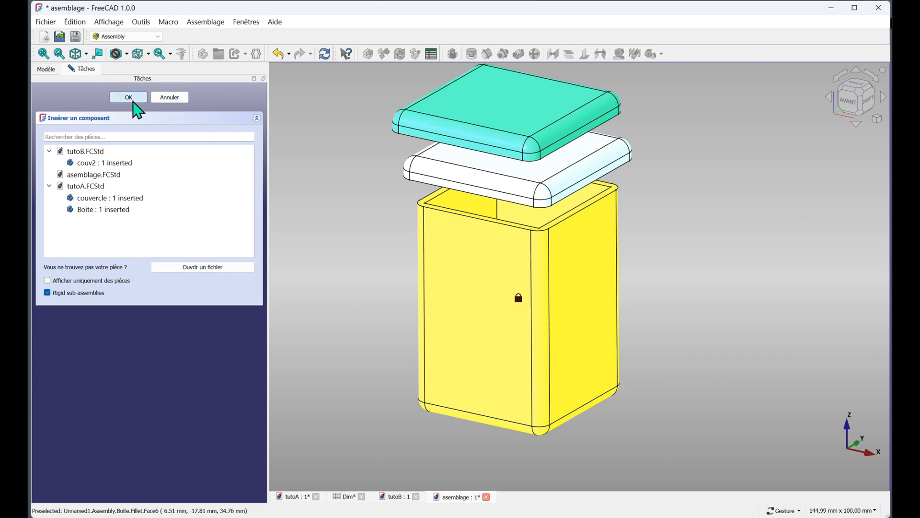
left_click(128, 98)
Step: Set the vol parameter to 200 cm3 in tutoA's Dim spreadsheet
left_click_drag(470, 445, 505, 425)
left_click_drag(325, 226, 381, 222)
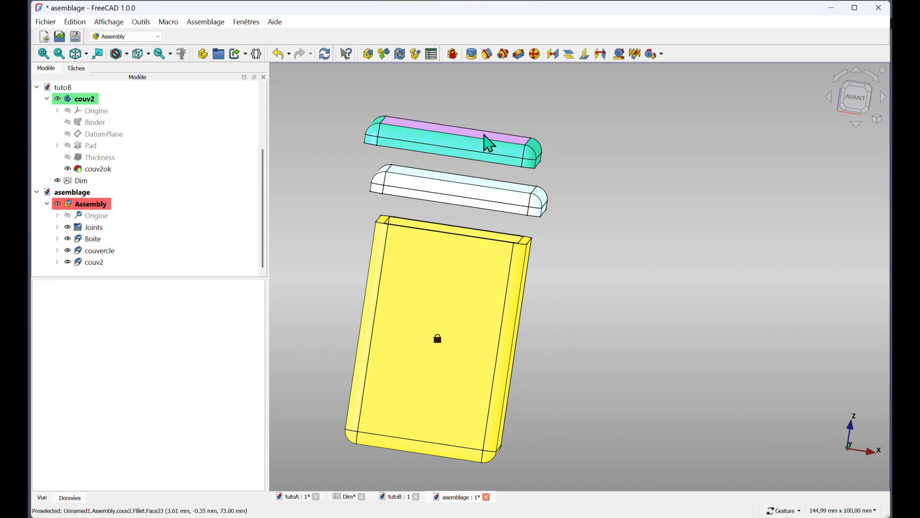
left_click_drag(547, 173, 615, 178)
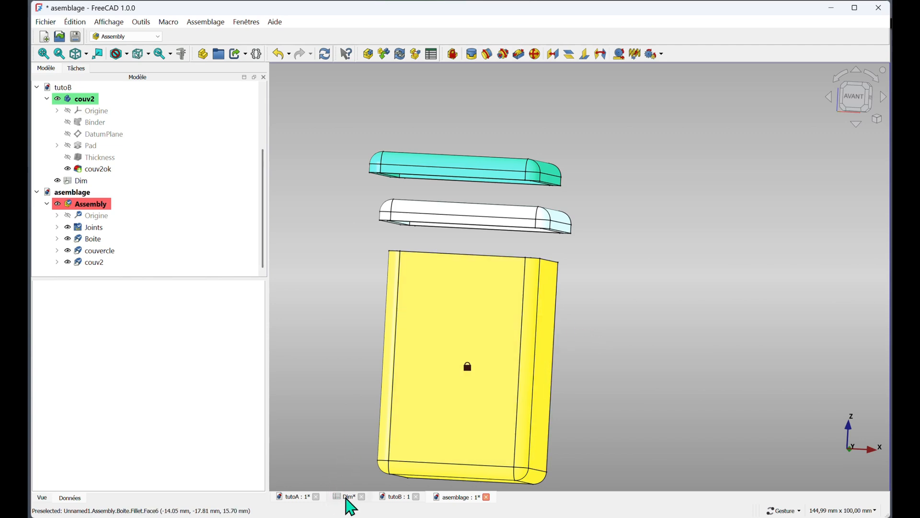
left_click(349, 497)
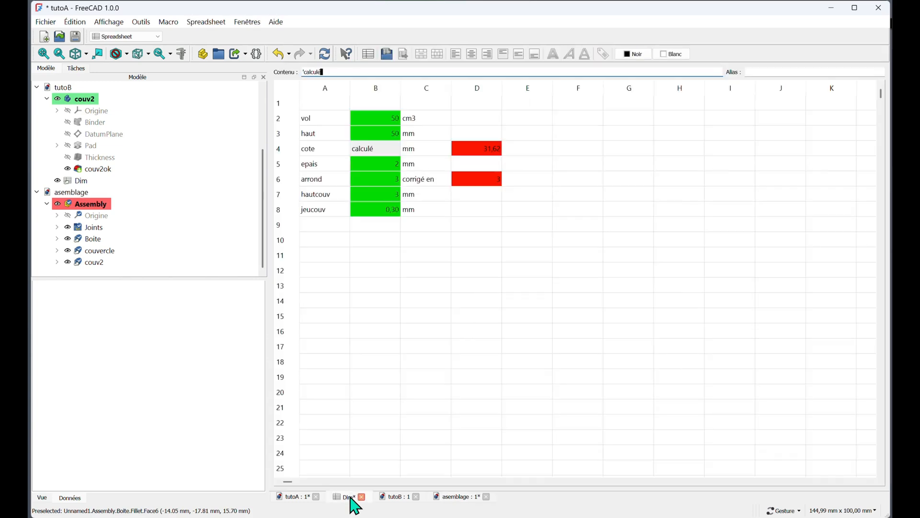
left_click(379, 120)
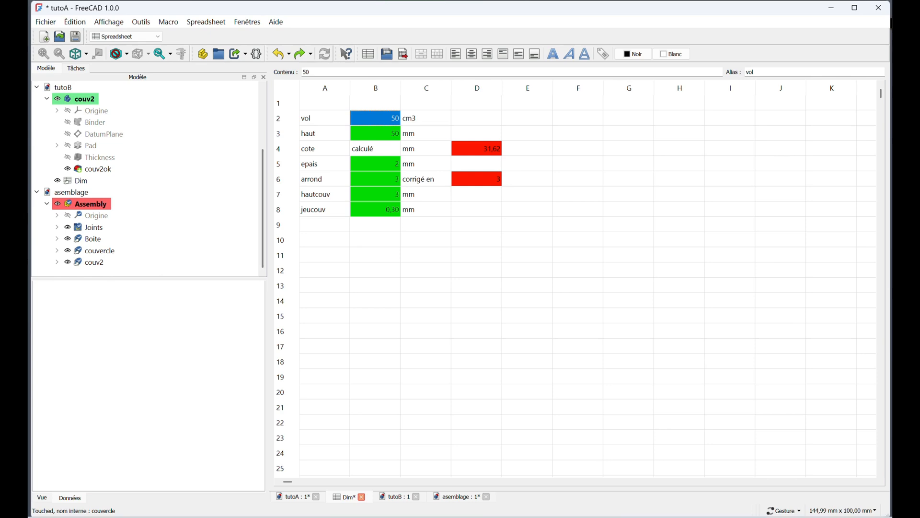
type("2")
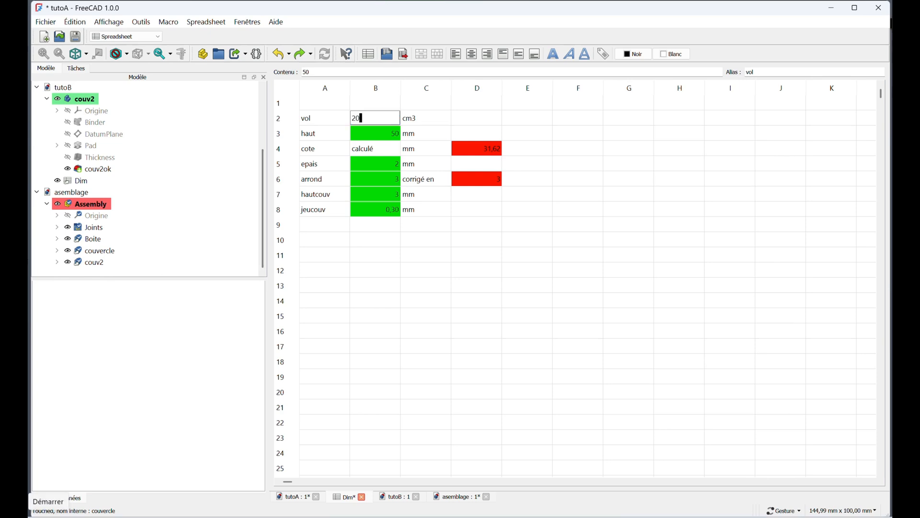
type("00")
key("Return")
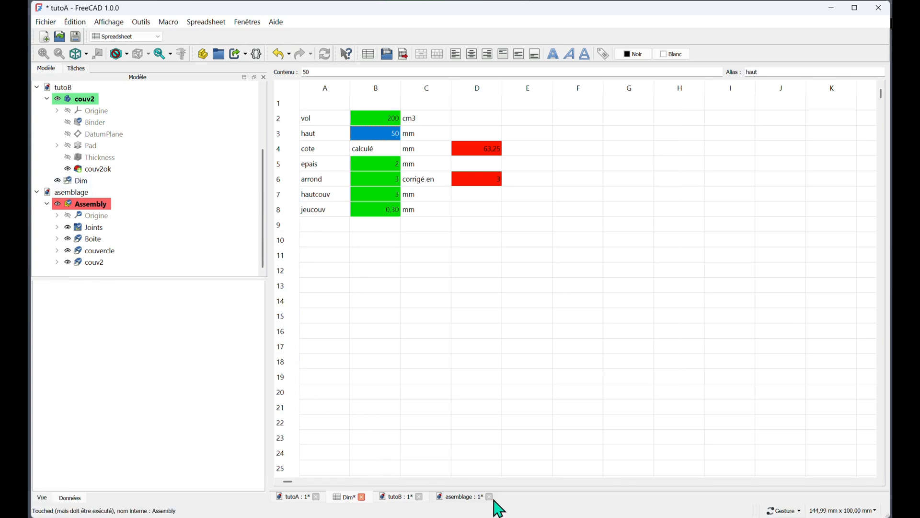
Step: Recompute the Assembly object in asemblage and inspect the box and both lids from several angles
left_click(463, 497)
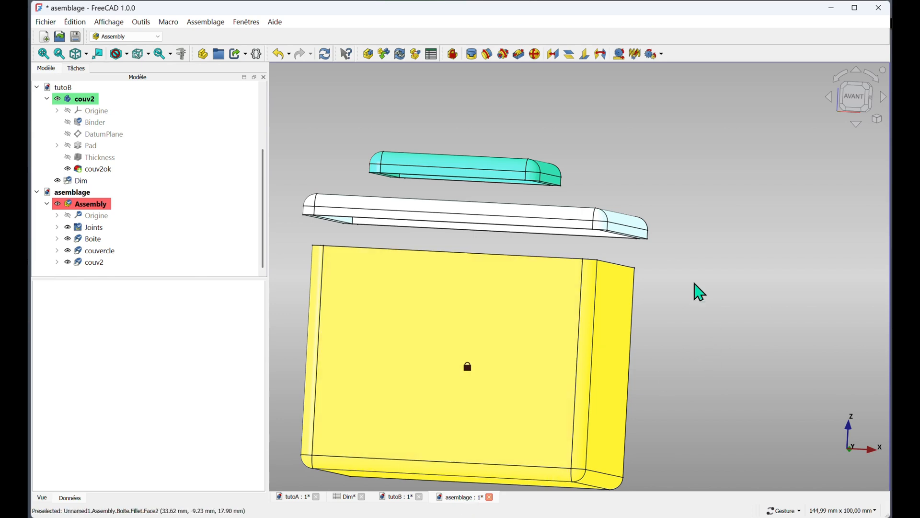
mouse_move(705, 253)
left_mouse_down()
mouse_move(695, 259)
mouse_move(688, 248)
mouse_move(694, 256)
left_mouse_up()
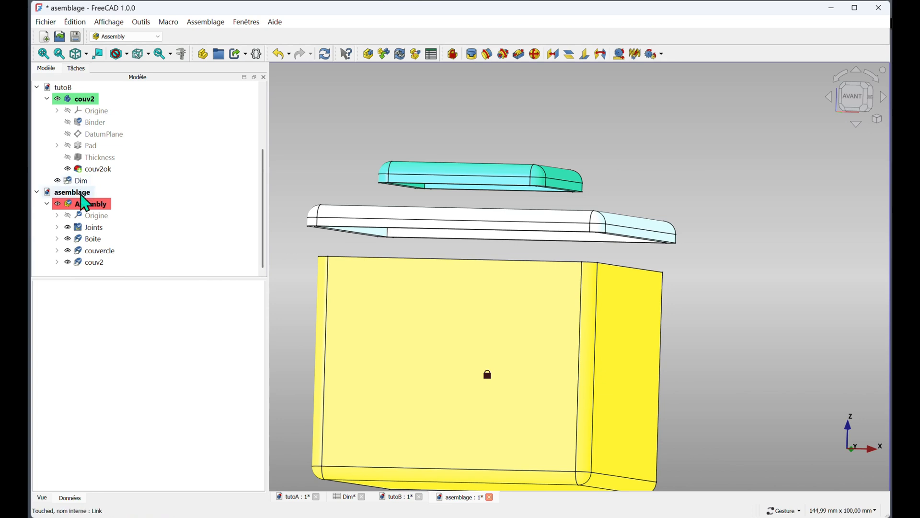
left_click(89, 211)
right_click(89, 211)
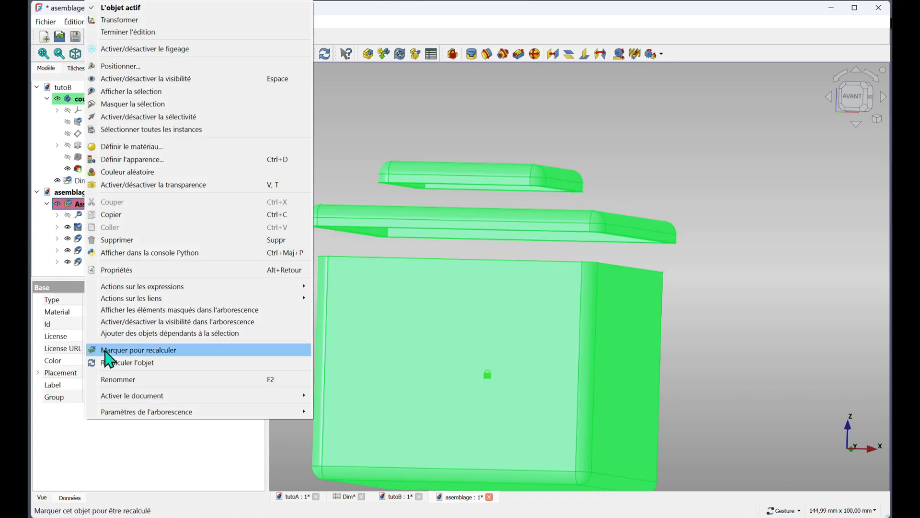
left_click(132, 370)
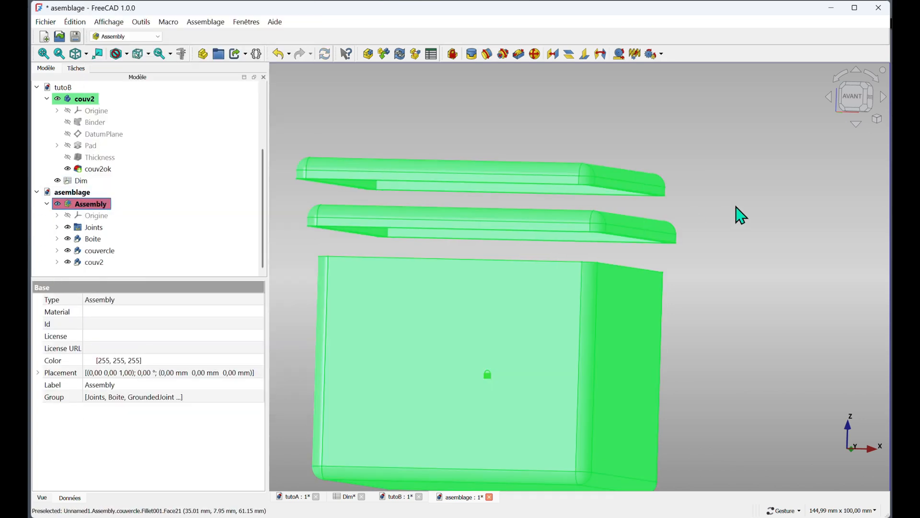
left_click(763, 216)
mouse_move(727, 272)
left_mouse_down()
mouse_move(729, 236)
mouse_move(699, 242)
mouse_move(715, 267)
mouse_move(726, 262)
left_mouse_up()
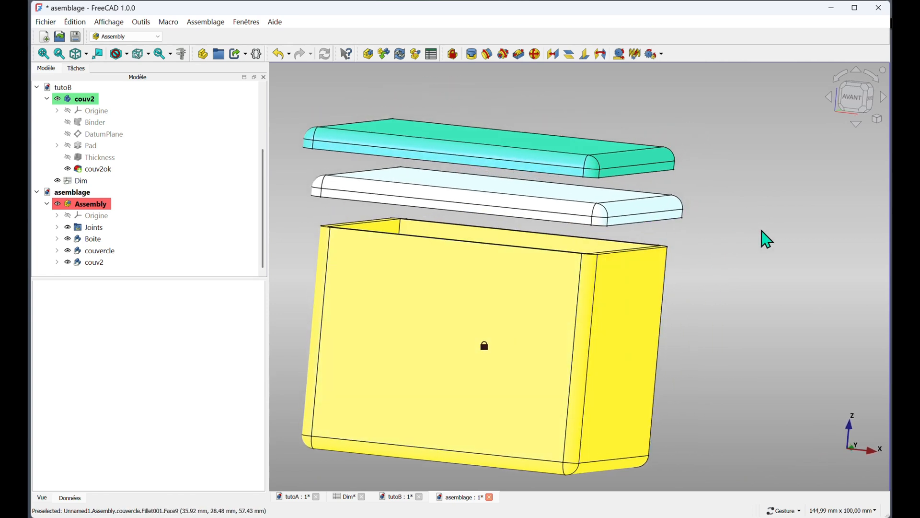
mouse_move(767, 239)
left_mouse_down()
mouse_move(760, 223)
mouse_move(766, 229)
left_mouse_up()
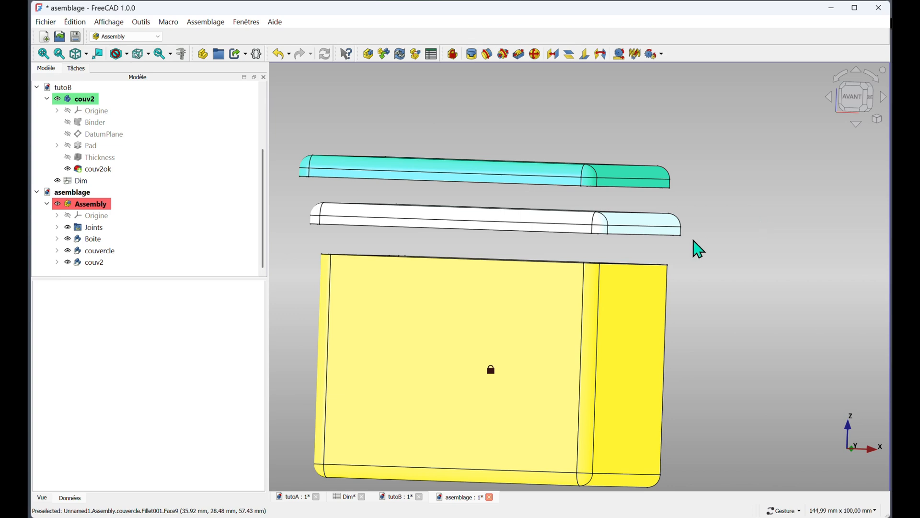
mouse_move(729, 263)
left_mouse_down()
mouse_move(719, 246)
mouse_move(715, 253)
left_mouse_up()
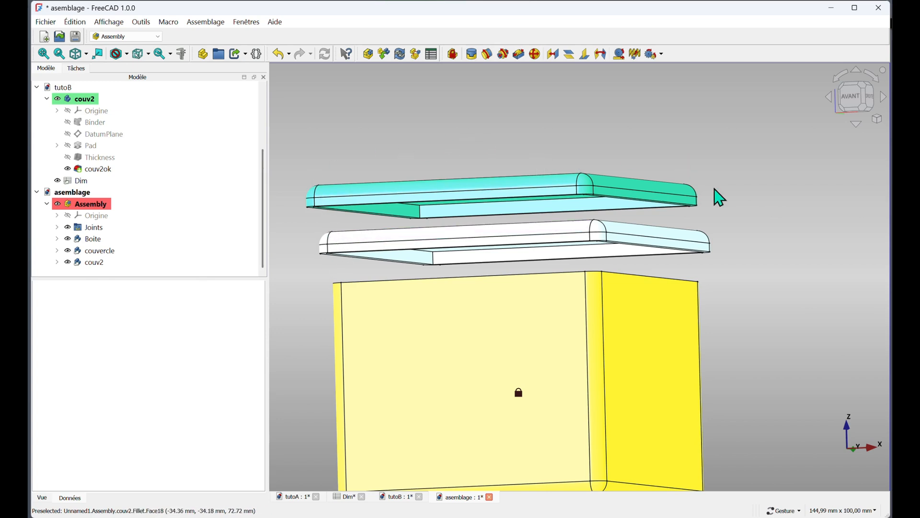
left_click_drag(772, 182, 771, 182)
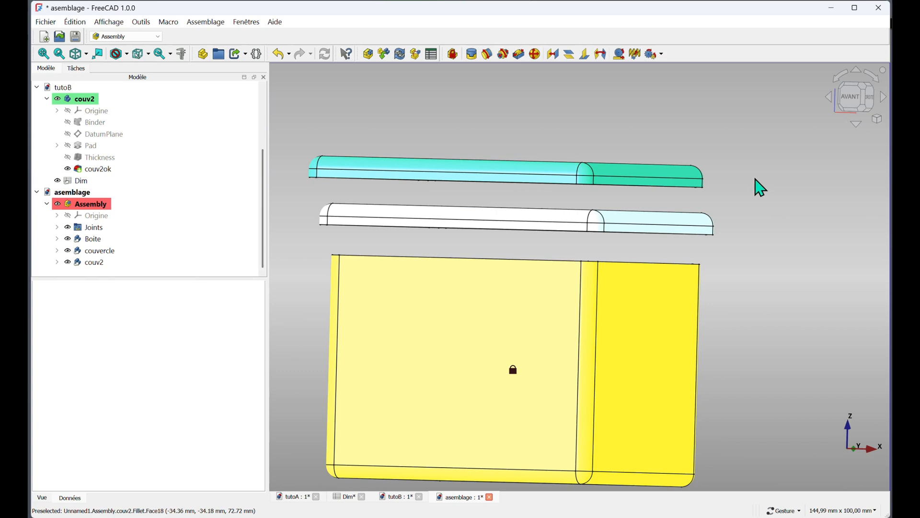